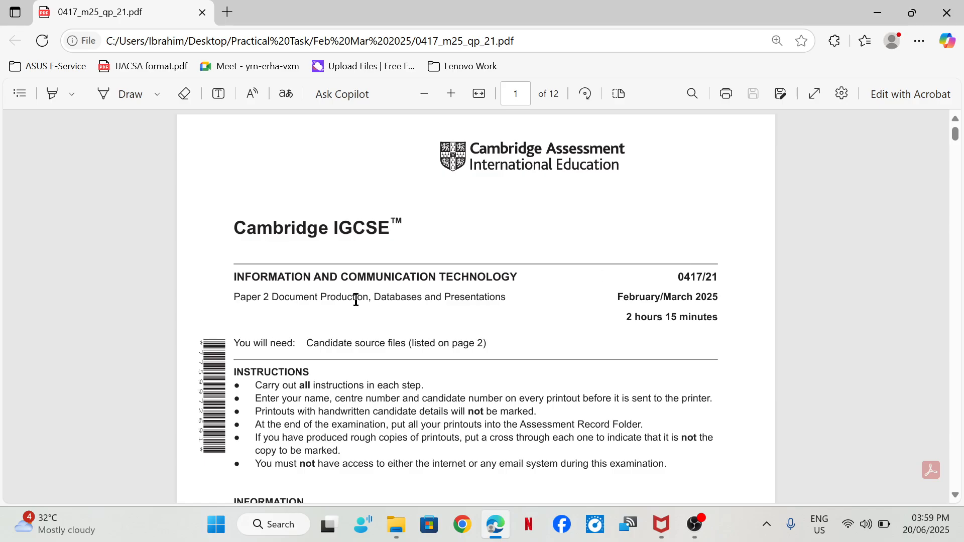
- Read the supplied source file list and the Task 1 Evidence Document instructions on page 2 of the exam paper
scroll(401, 284, "down", 15)
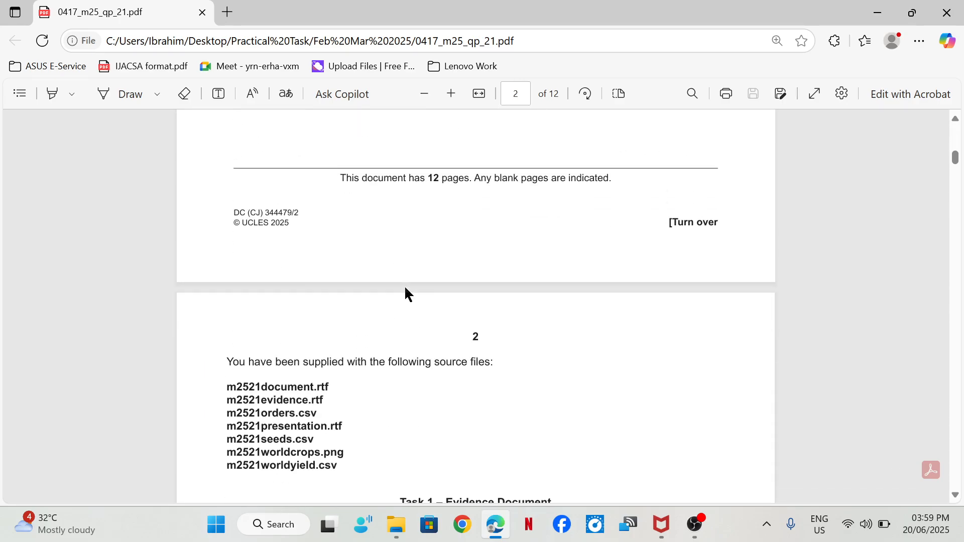
scroll(412, 295, "down", 2)
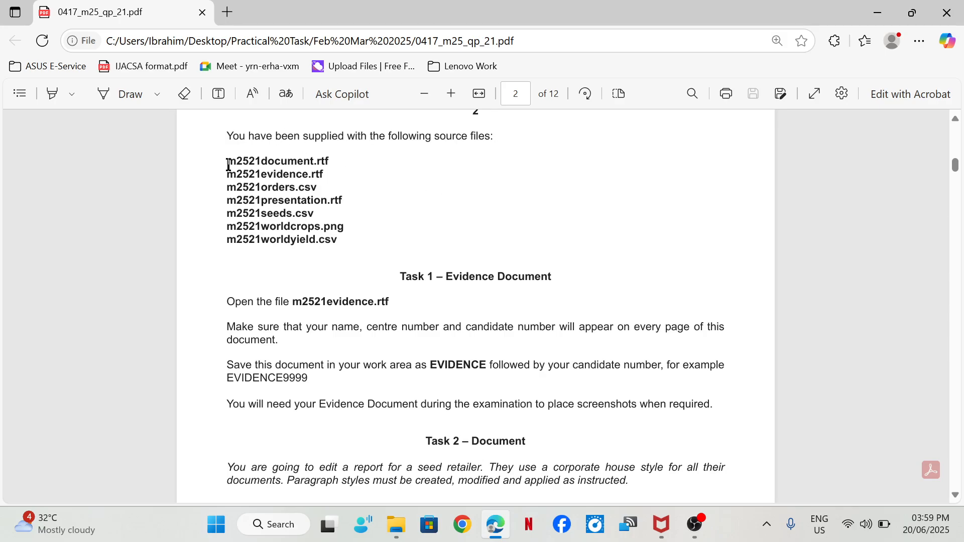
left_click_drag(228, 163, 337, 240)
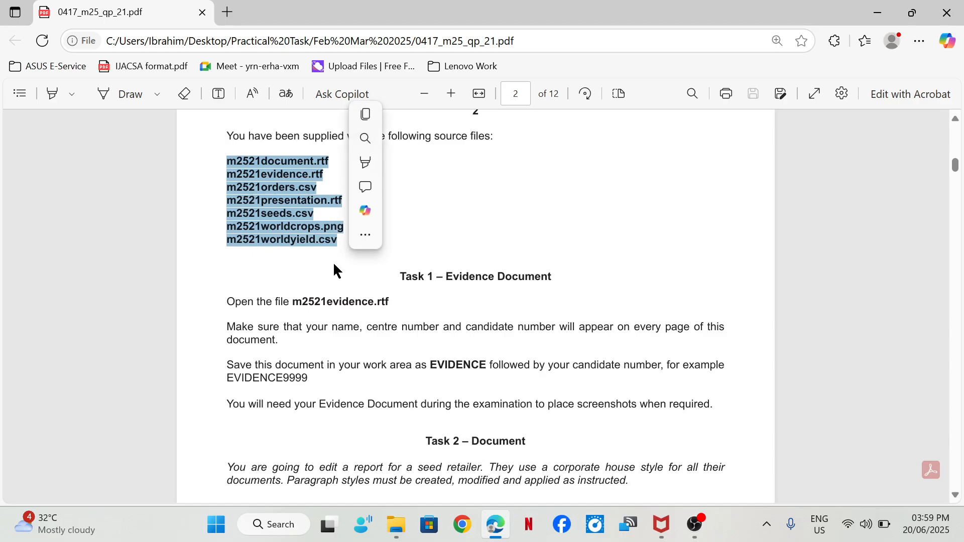
left_click(334, 265)
scroll(432, 247, "down", 2)
scroll(427, 226, "down", 1)
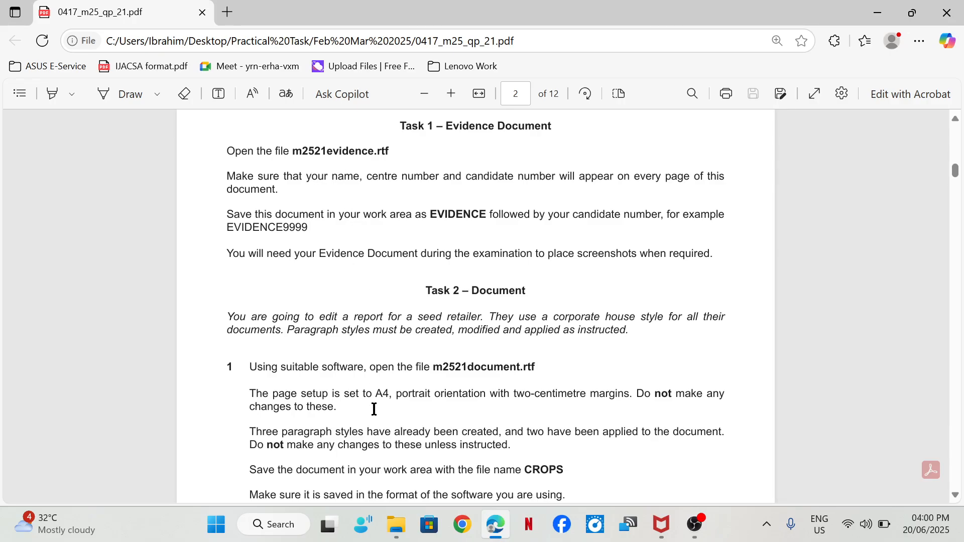
- Open m2521evidence.rtf from the 03_0417_21_Confidential Source Files March 2025 folder inside 0417_m25_sf_21 and enable editing
left_click(396, 525)
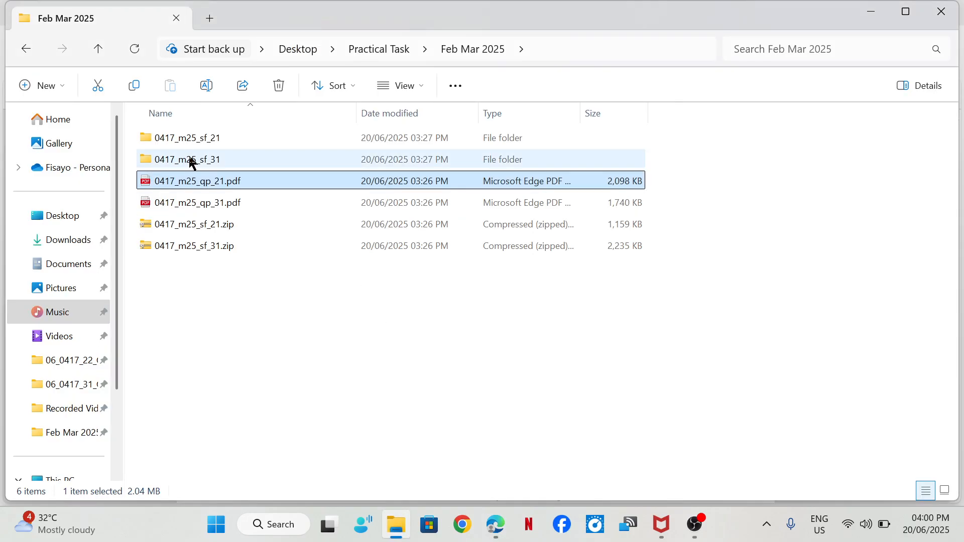
double_click(204, 140)
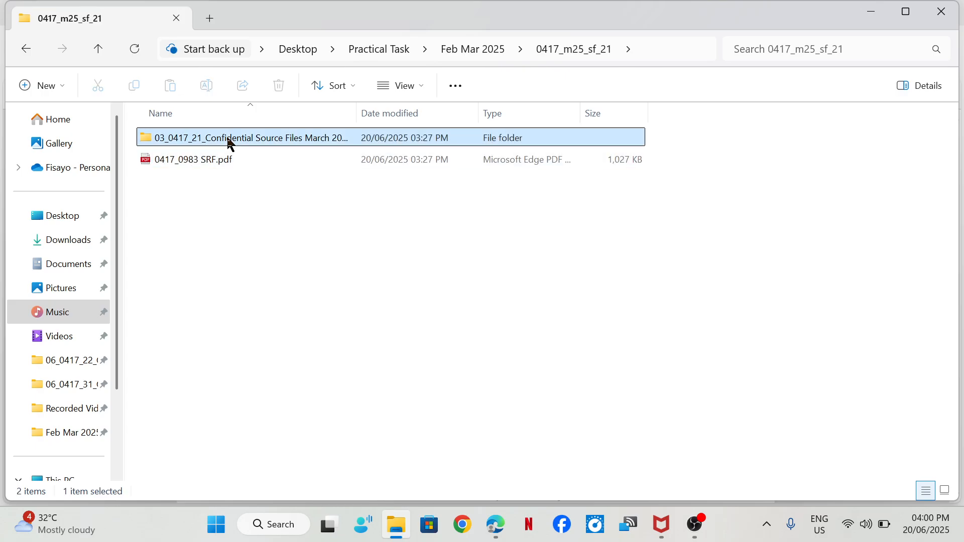
double_click(227, 139)
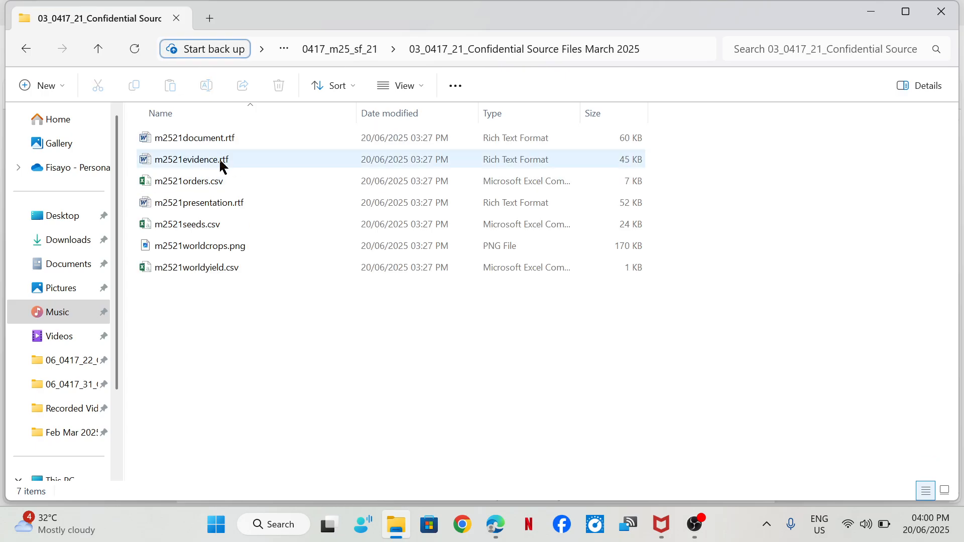
double_click(221, 162)
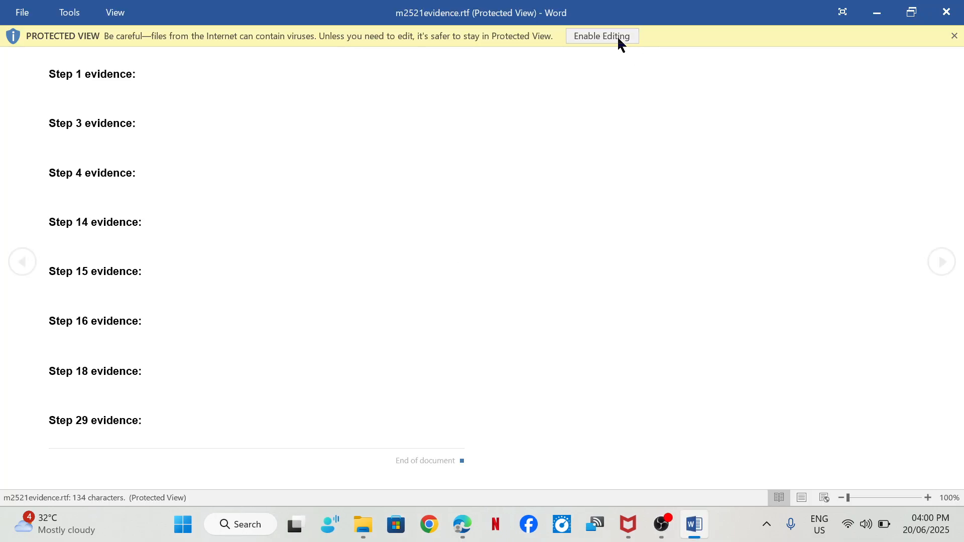
left_click(619, 39)
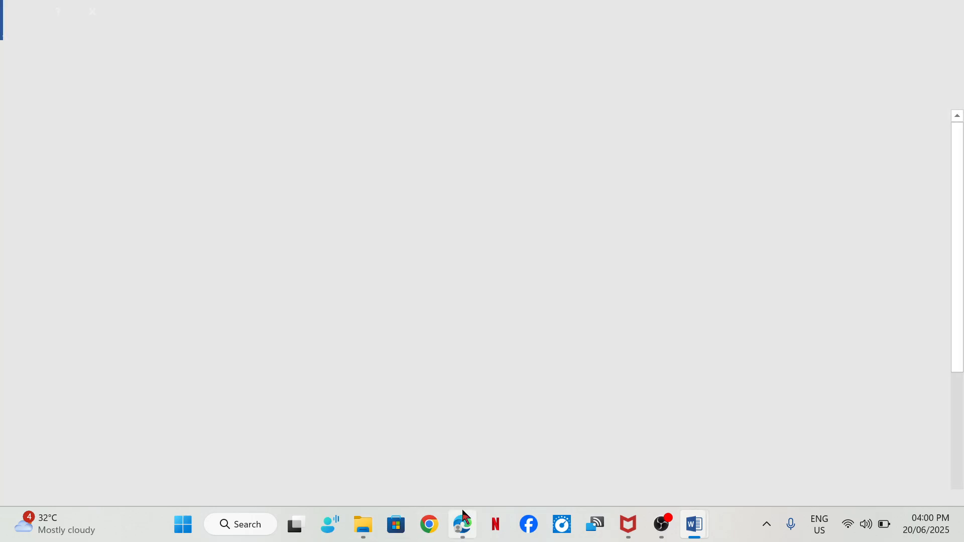
- Return to the exam paper in Edge and check the Task 1 requirement for naming and saving the evidence document
left_click(465, 517)
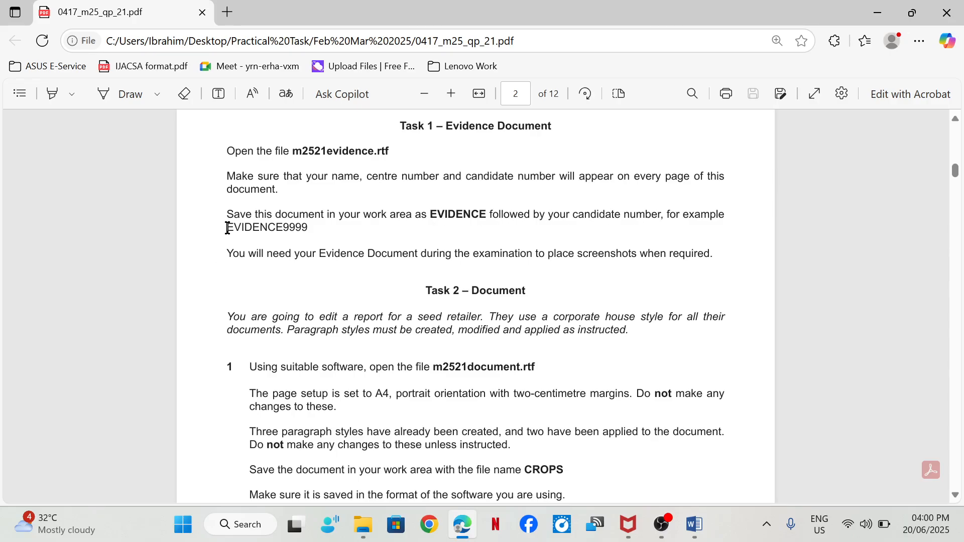
left_click_drag(228, 229, 322, 215)
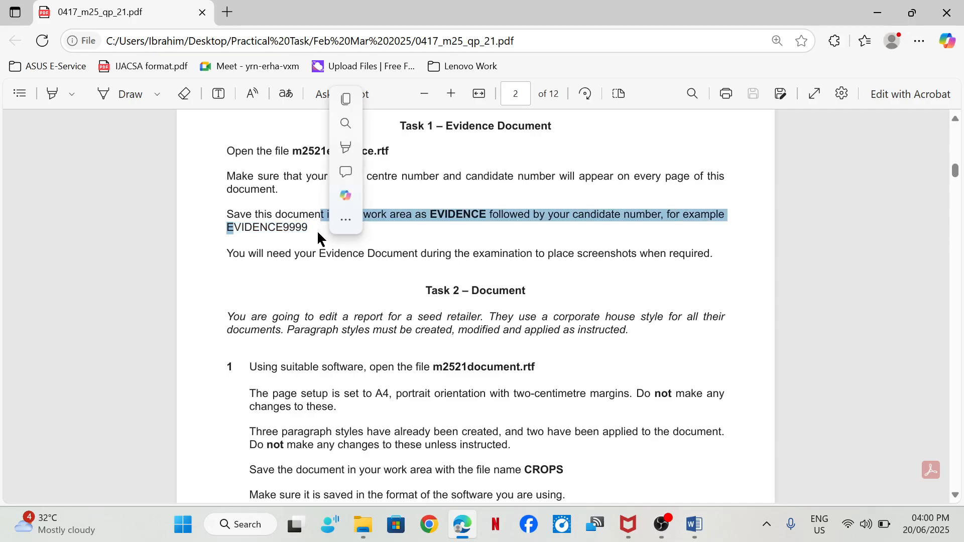
left_click(593, 271)
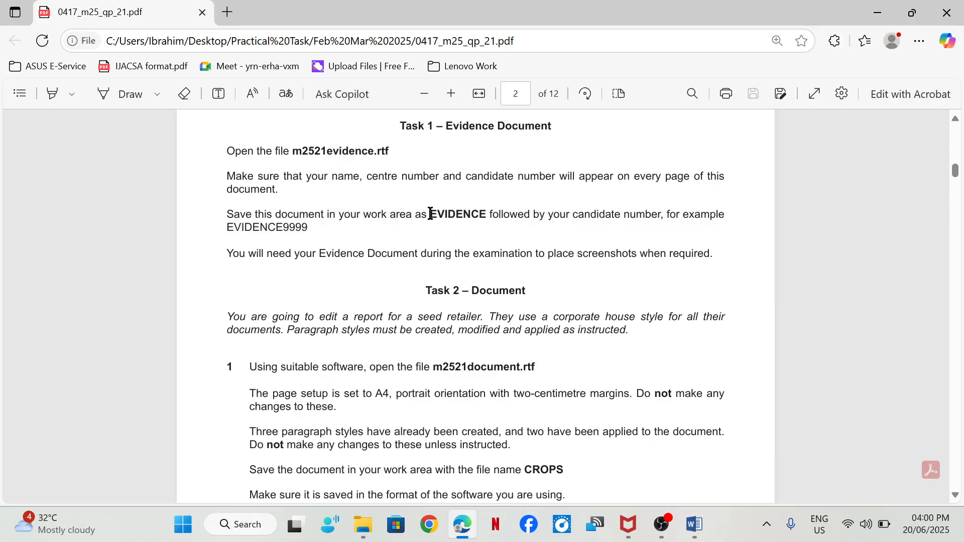
left_click_drag(430, 214, 485, 217)
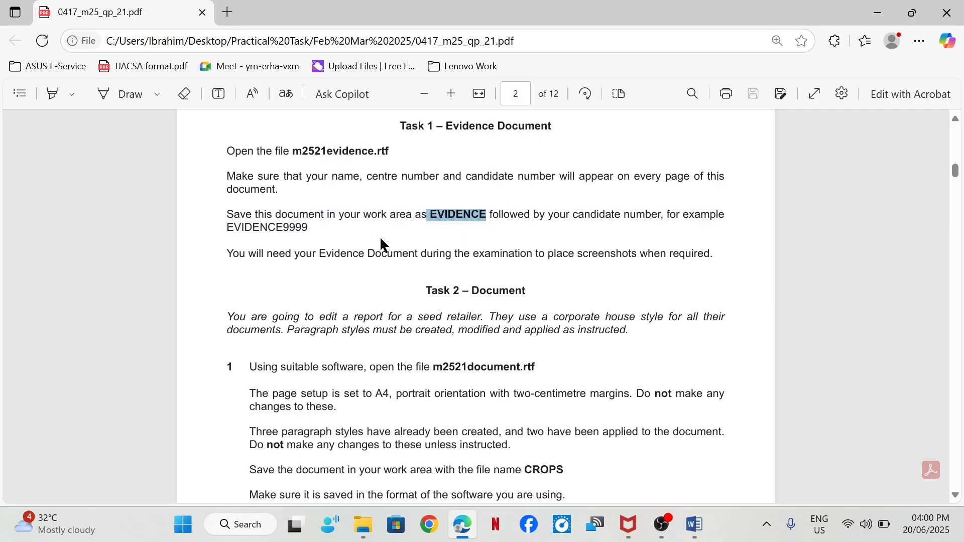
- Switch to the evidence document in Word and insert a blank three-column header
mouse_move(694, 524)
left_click(683, 389)
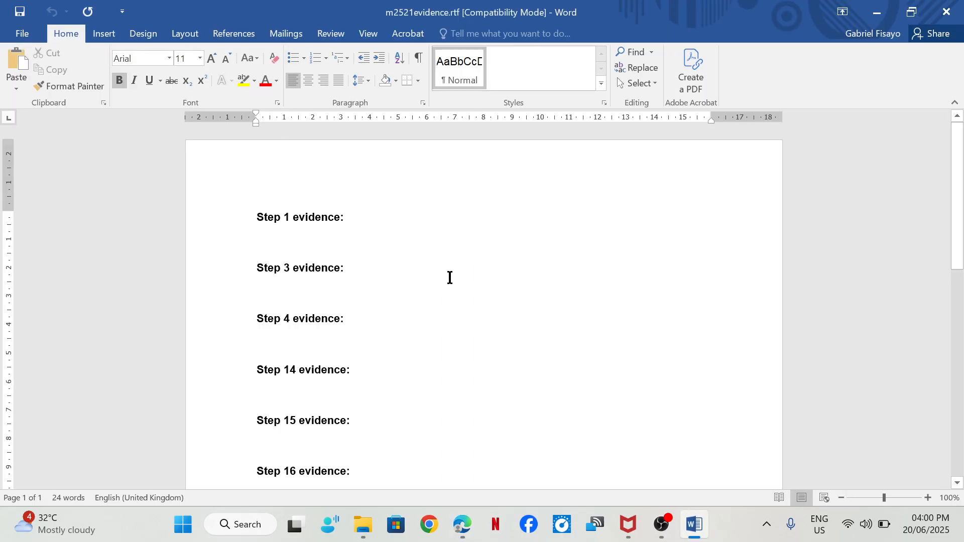
left_click(104, 34)
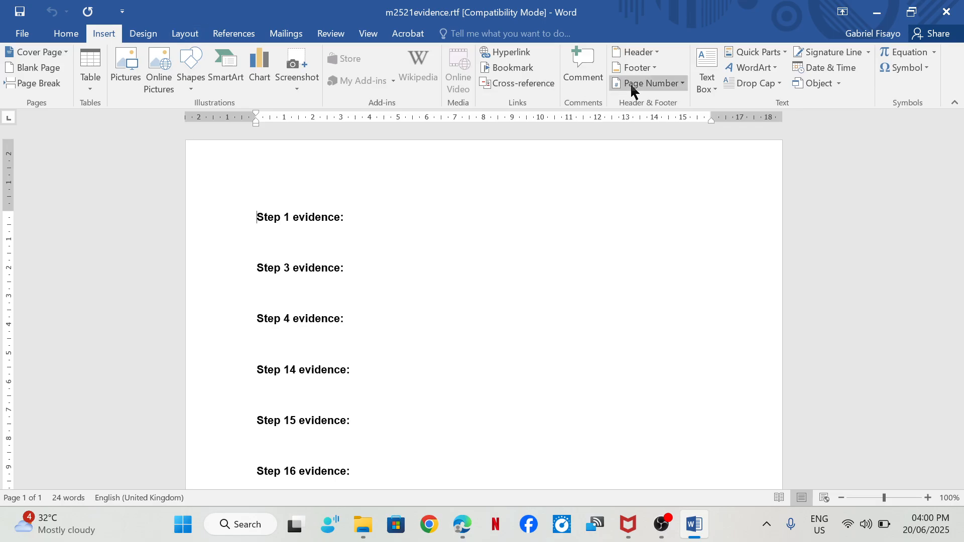
left_click(654, 52)
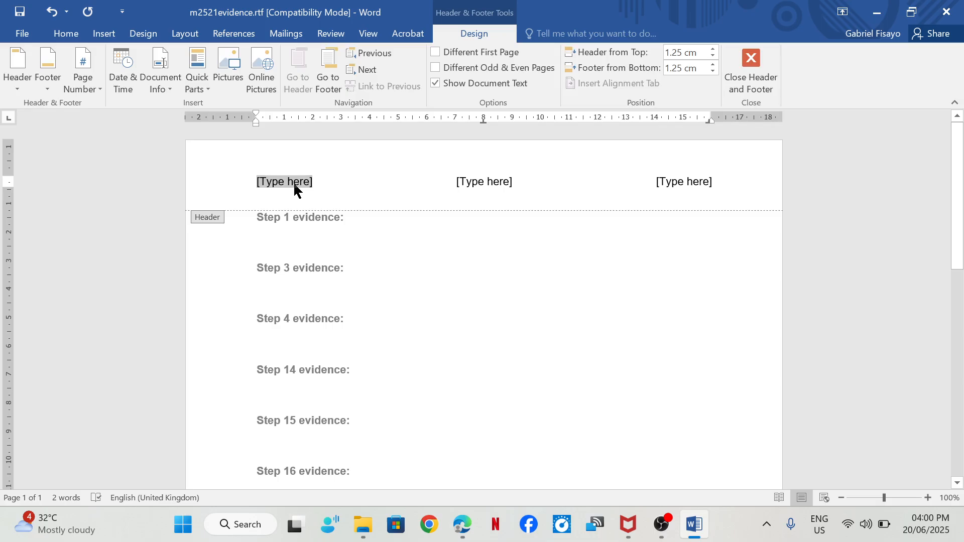
- Fill the three header placeholders with the candidate's name, centre number and candidate number, and return to the document body
type("E")
type("Rebe")
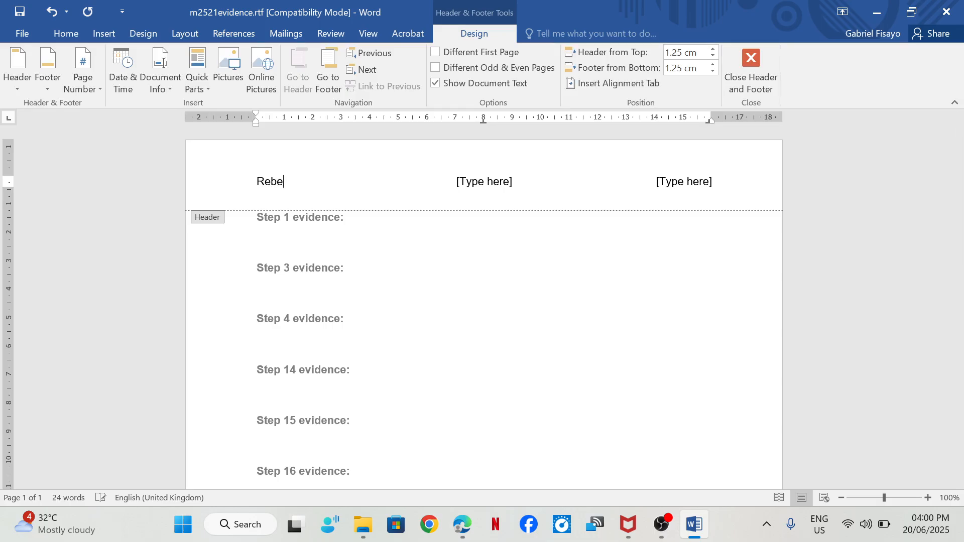
type("cca")
left_click(479, 183)
type("1234")
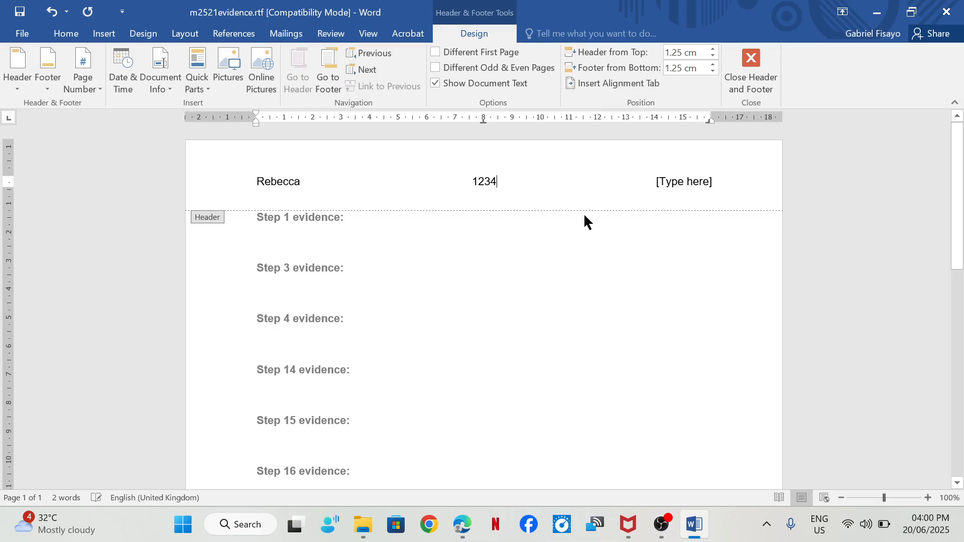
left_click(689, 185)
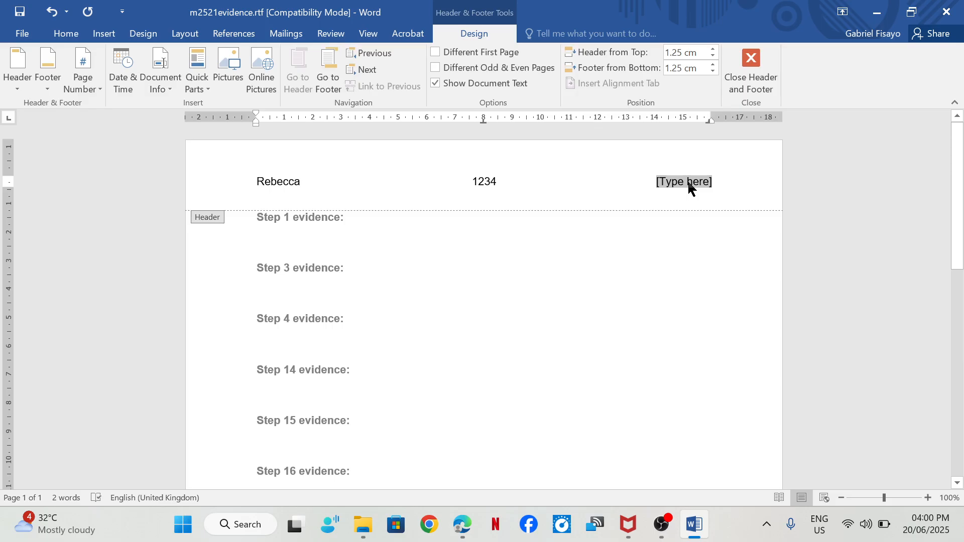
type("5678")
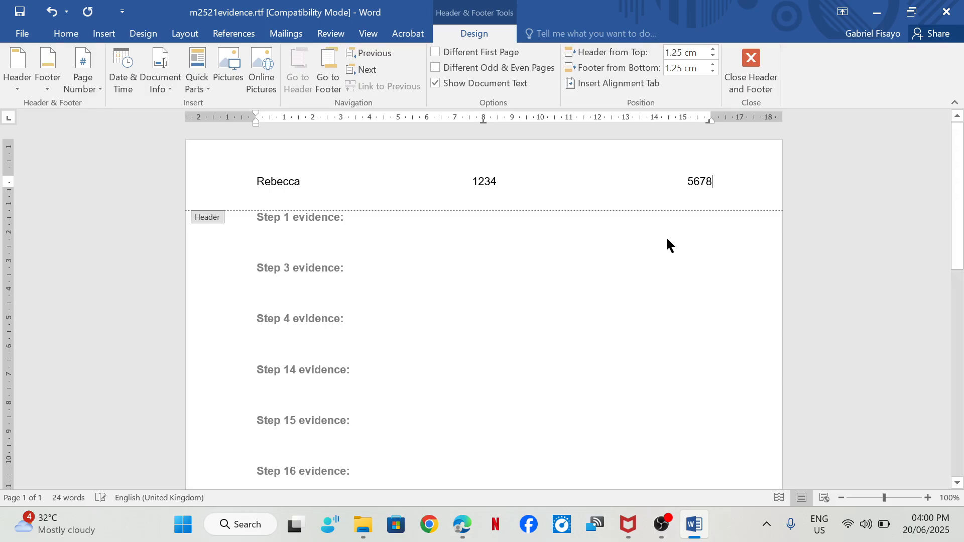
double_click(389, 341)
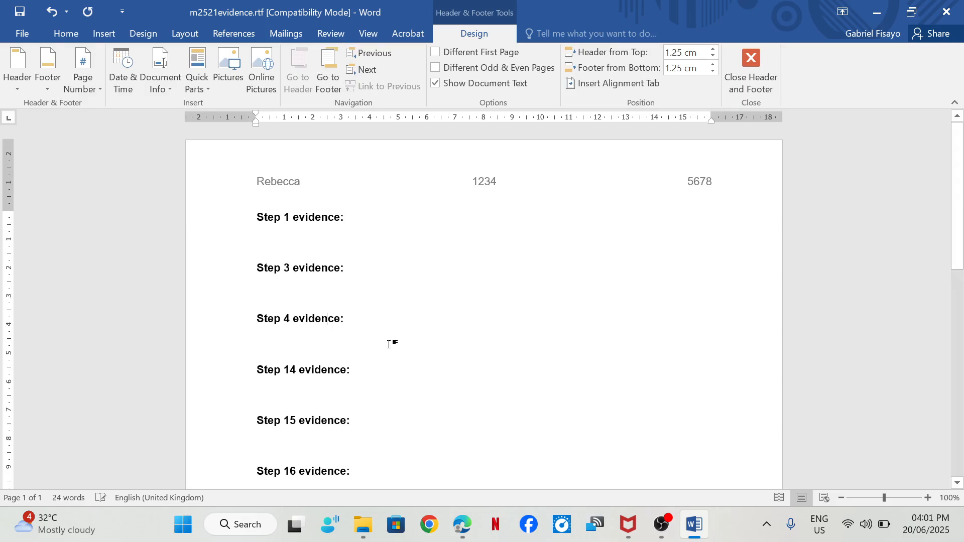
- Save a copy in the current source files folder, naming it EVIDENCE followed directly by the candidate number
left_click(22, 33)
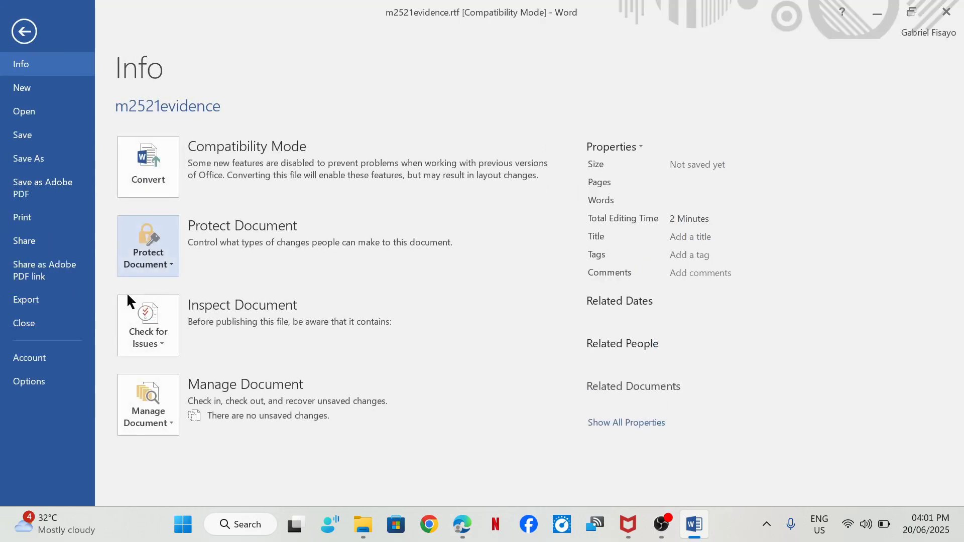
left_click(50, 157)
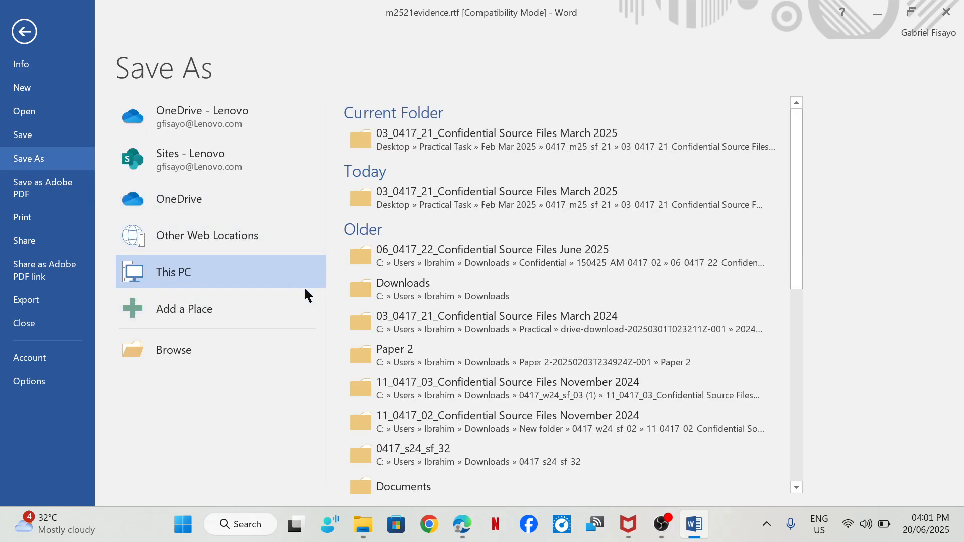
left_click(556, 142)
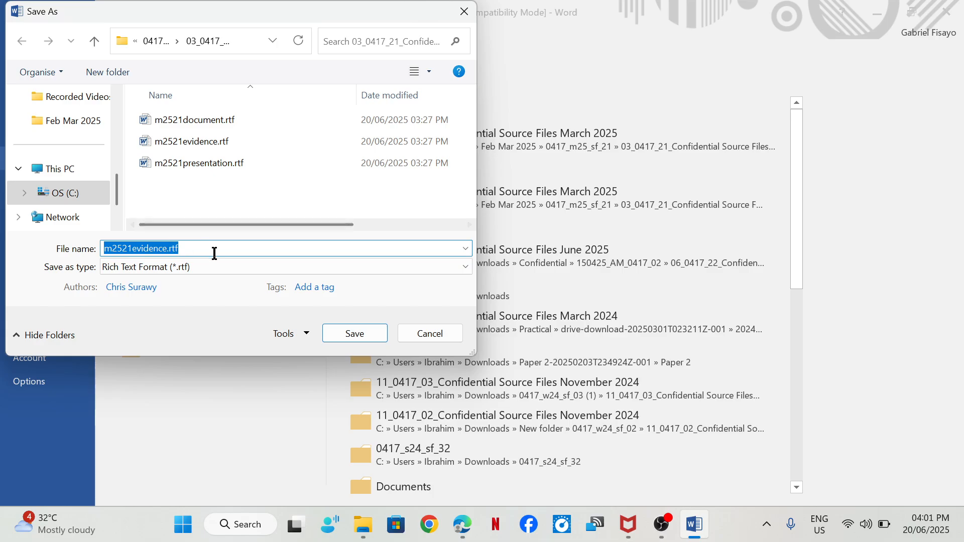
type("EVIDENCE")
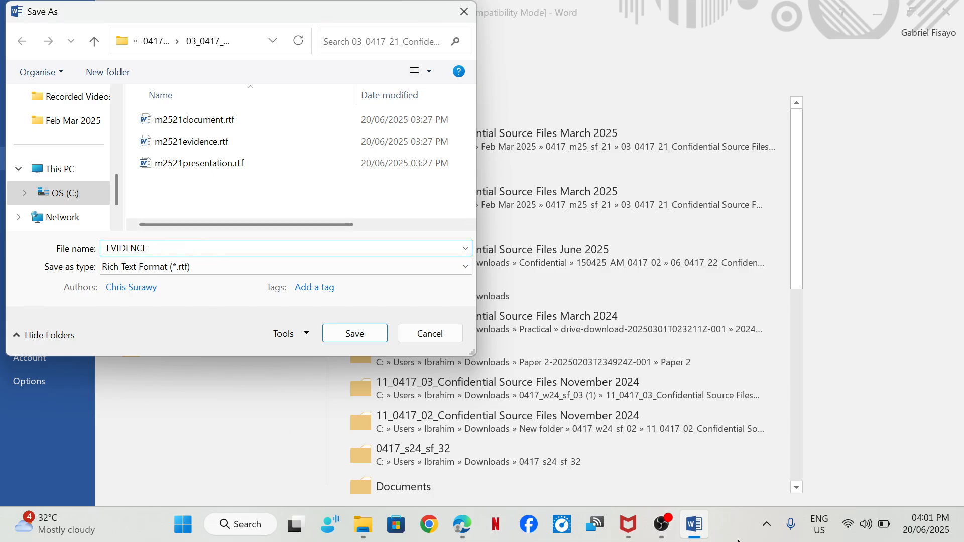
mouse_move(460, 530)
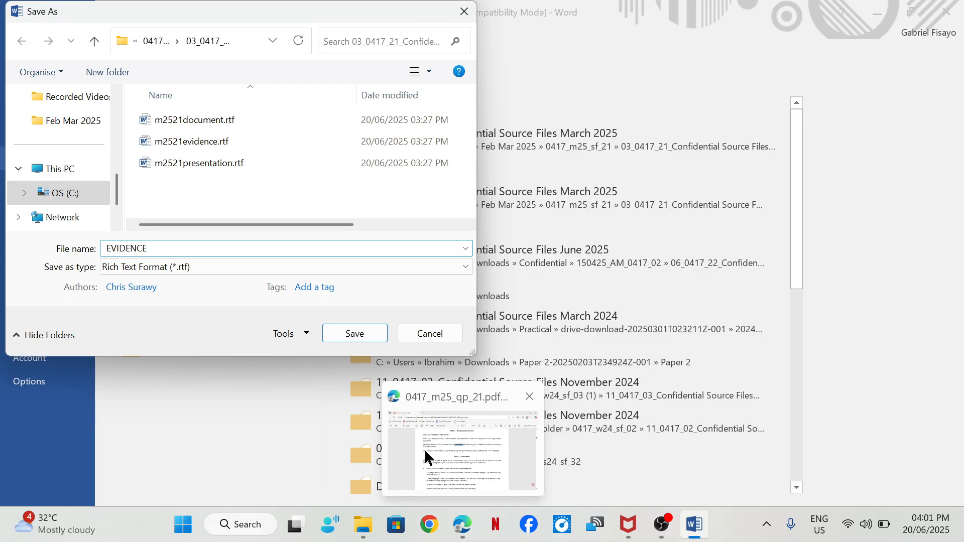
left_click(424, 449)
key("alt+Tab")
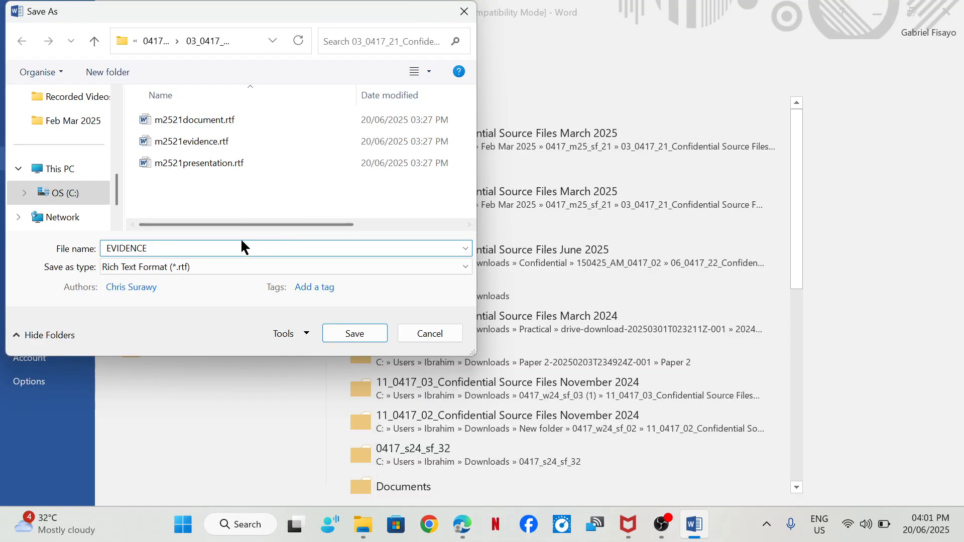
type("1234")
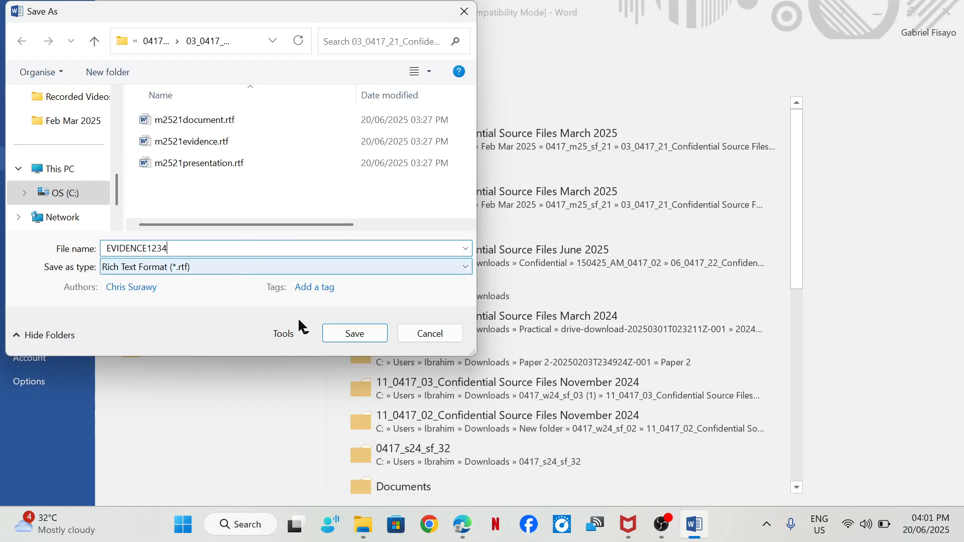
- Set the copy's file type to Word Document (*.docx) and save it, accepting the upgrade to the newest file format
left_click(228, 265)
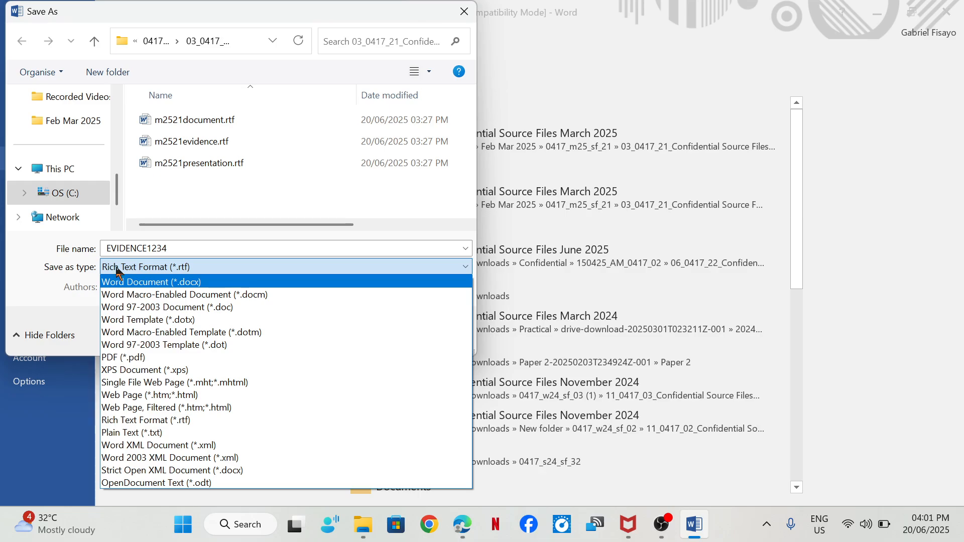
left_click(166, 283)
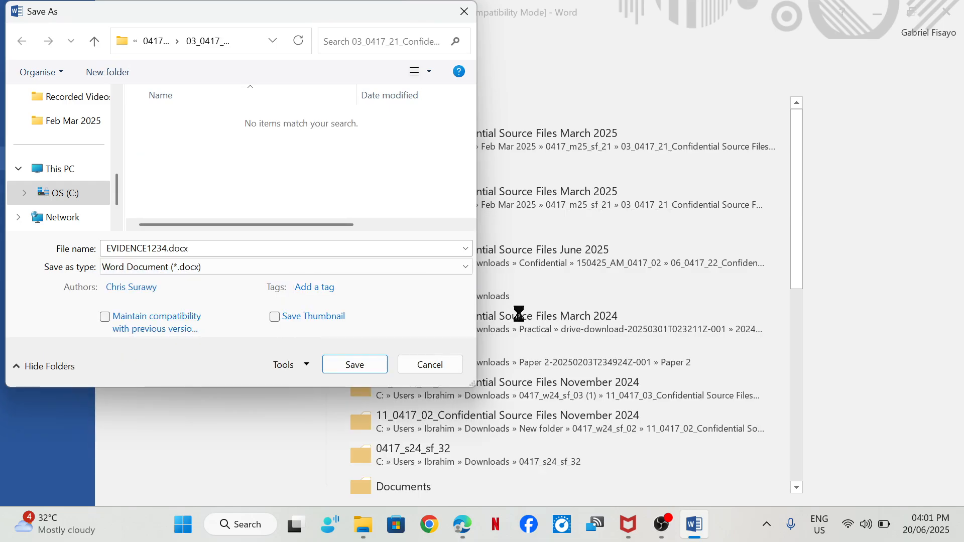
left_click(367, 362)
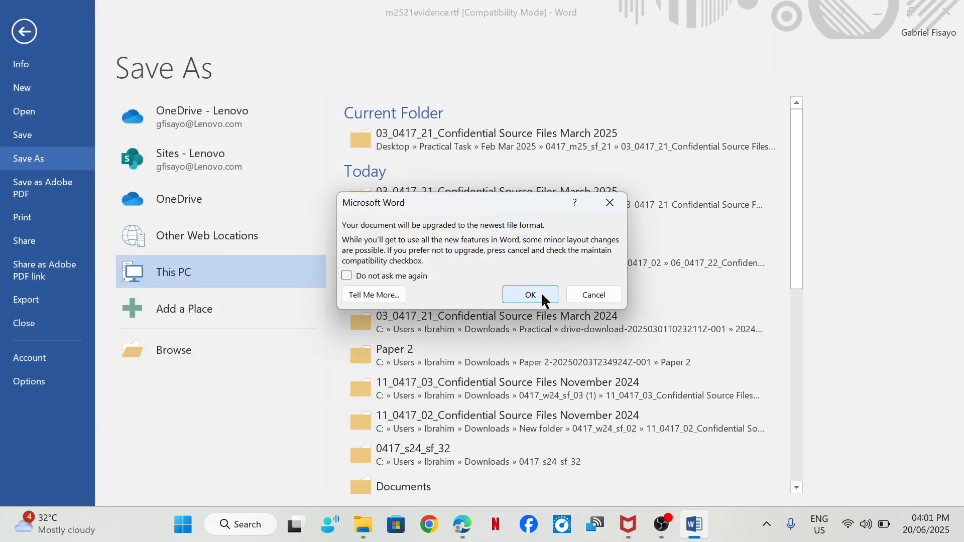
left_click(532, 294)
- Switch to the exam paper in Edge and read Task 2, step 1, about m2521document.rtf and the CROPS file
mouse_move(464, 522)
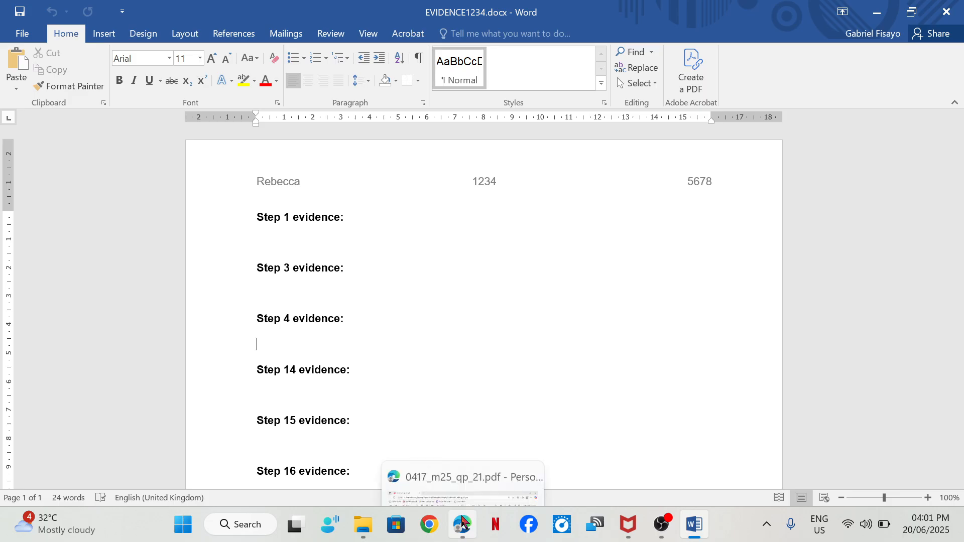
left_click(458, 461)
scroll(301, 271, "down", 4)
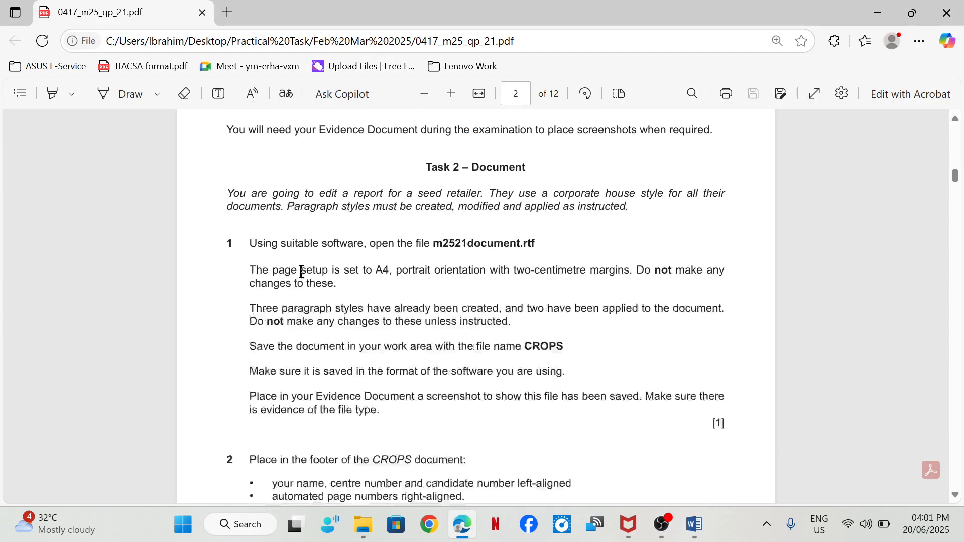
scroll(325, 249, "up", 3)
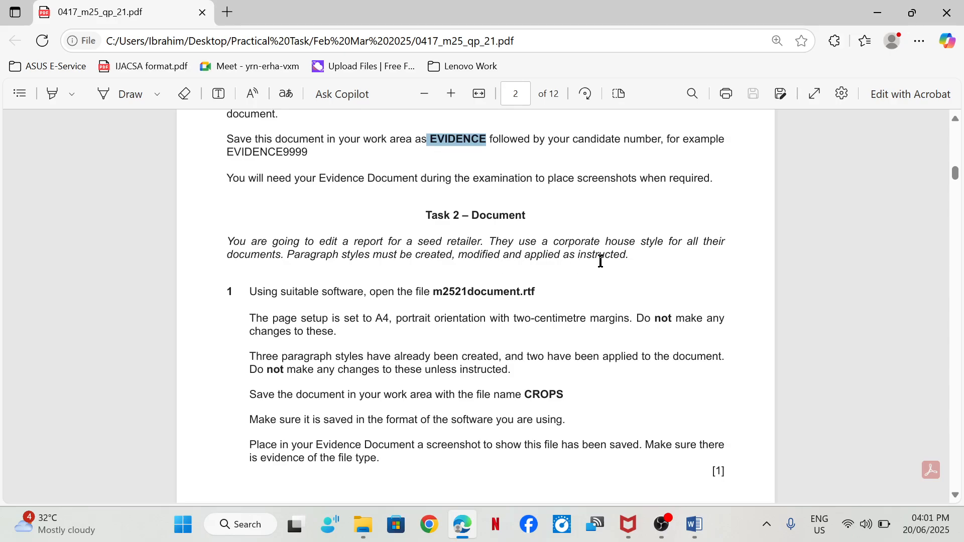
scroll(600, 261, "down", 3)
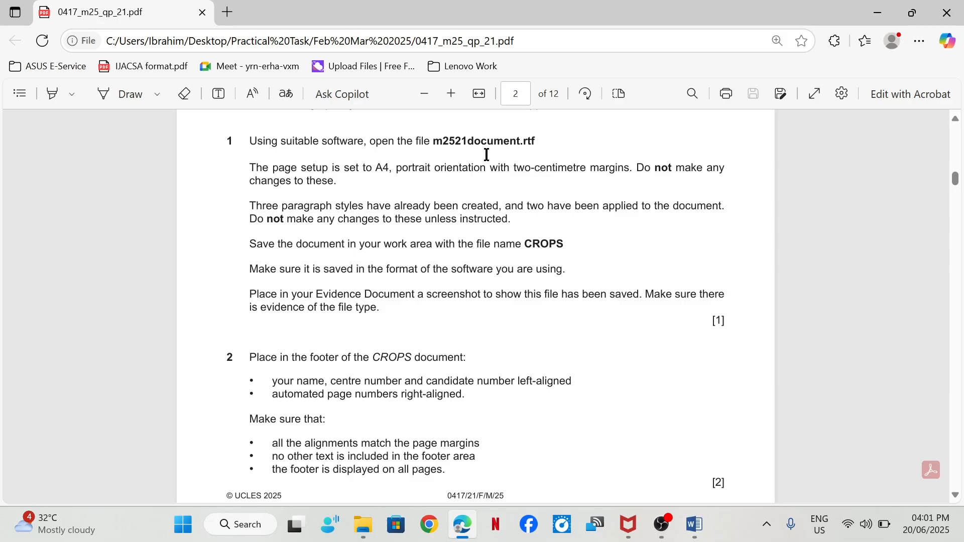
- Open m2521document.rtf from the source files folder in Word and enable editing
left_click(363, 524)
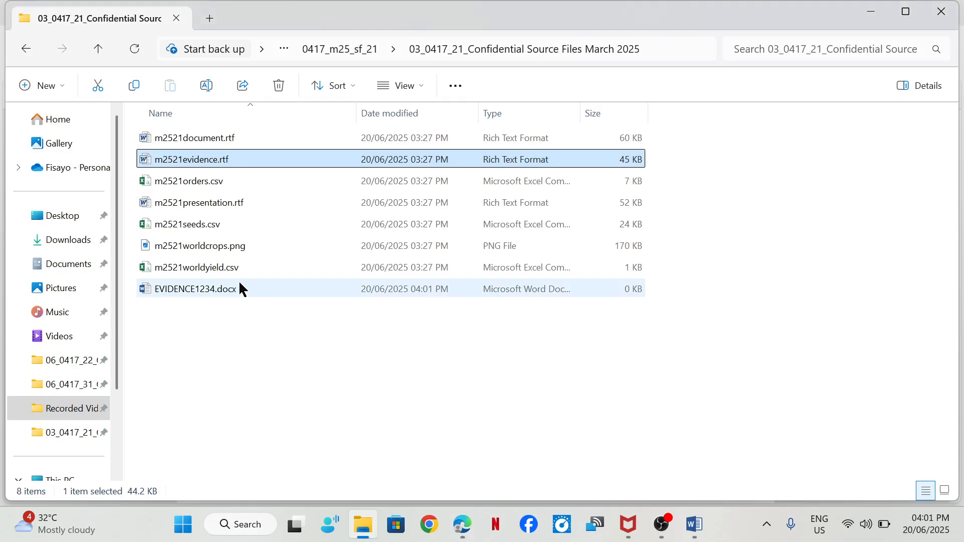
left_click(195, 142)
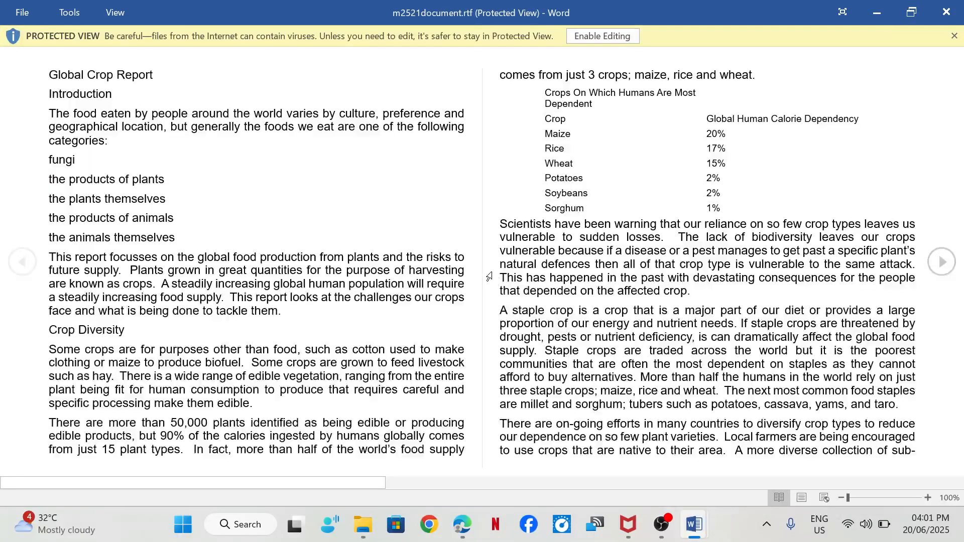
left_click(625, 36)
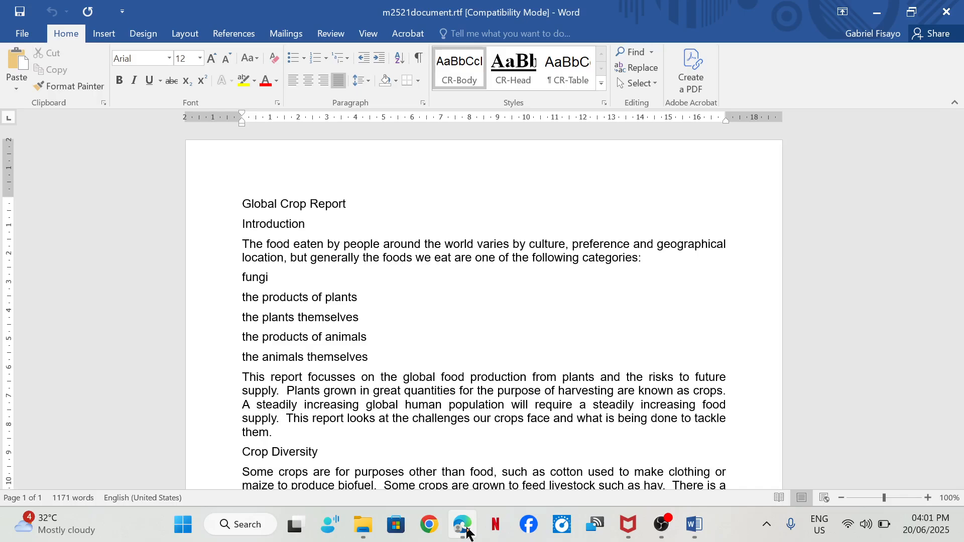
- Switch to the exam paper in Edge and highlight the required file name CROPS in step 1
mouse_move(462, 524)
left_click(438, 459)
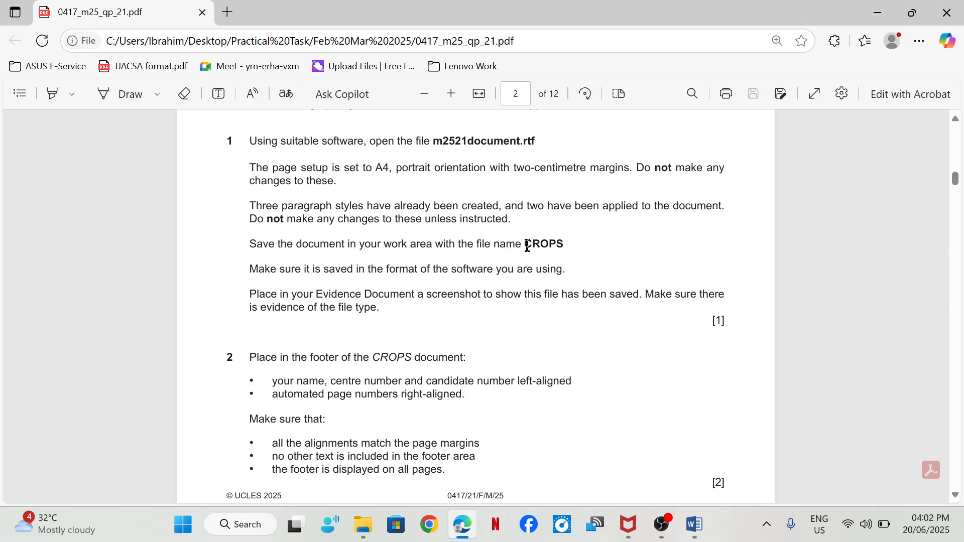
mouse_move(523, 245)
left_mouse_down()
mouse_move(574, 238)
mouse_move(520, 245)
left_mouse_up()
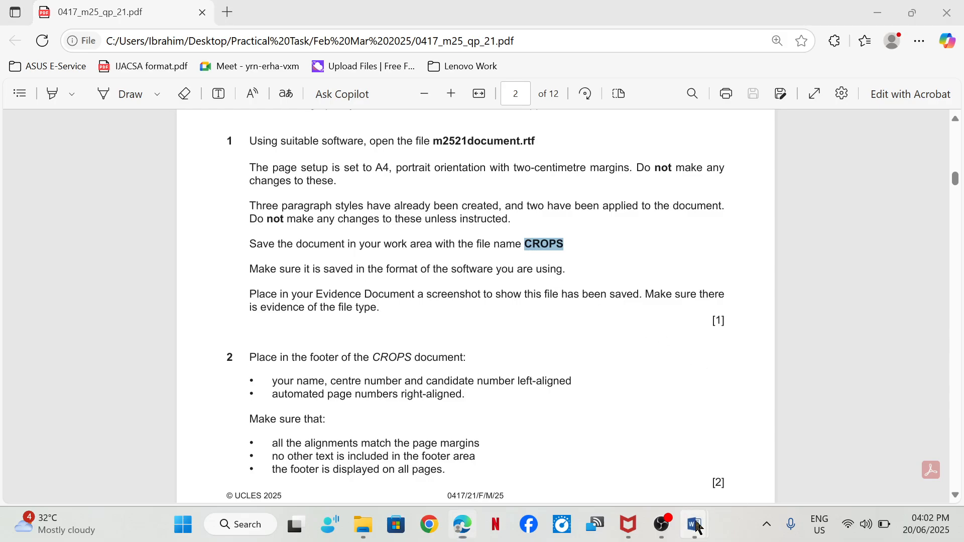
- Switch to m2521document.rtf in Word and save it in the current source files folder as CROPS, file type Word Document (*.docx)
mouse_move(703, 519)
left_click(744, 449)
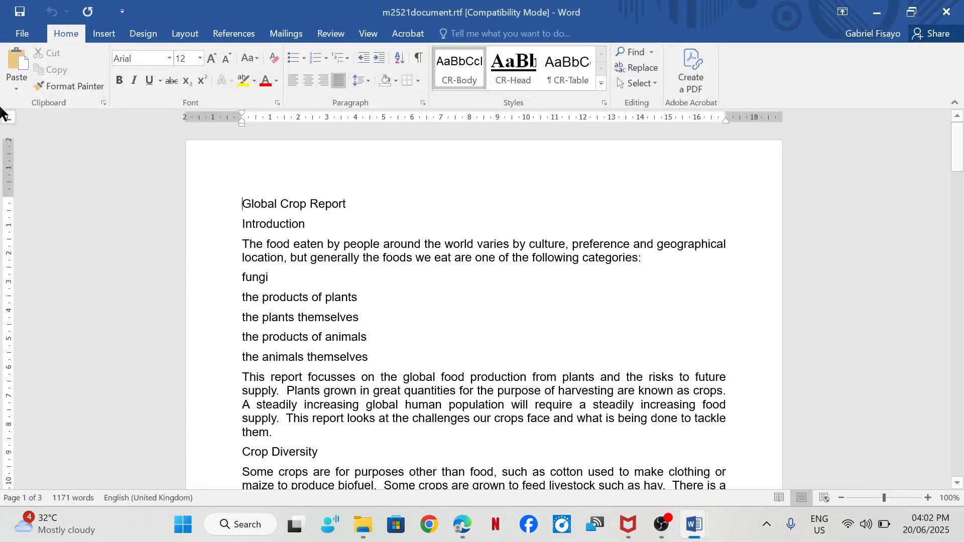
left_click(22, 34)
left_click(54, 158)
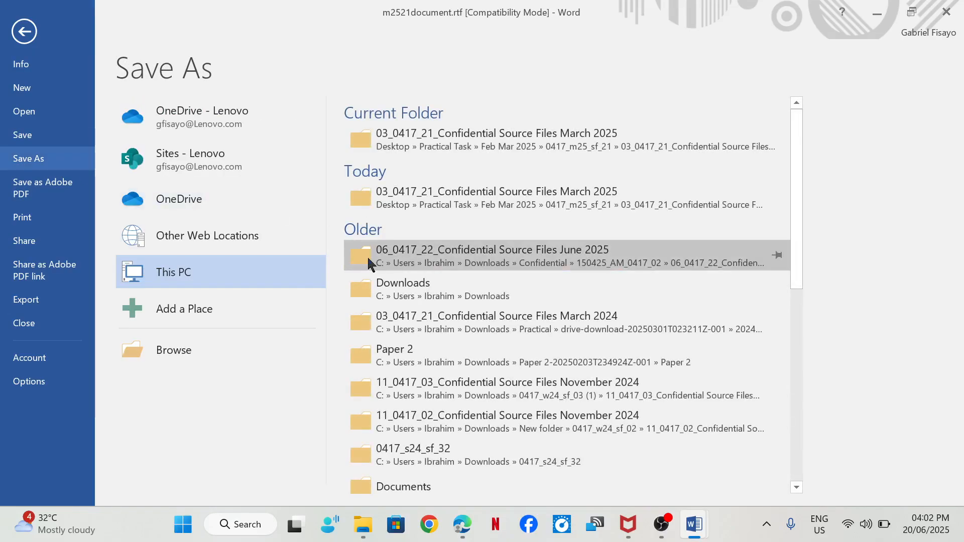
left_click(493, 129)
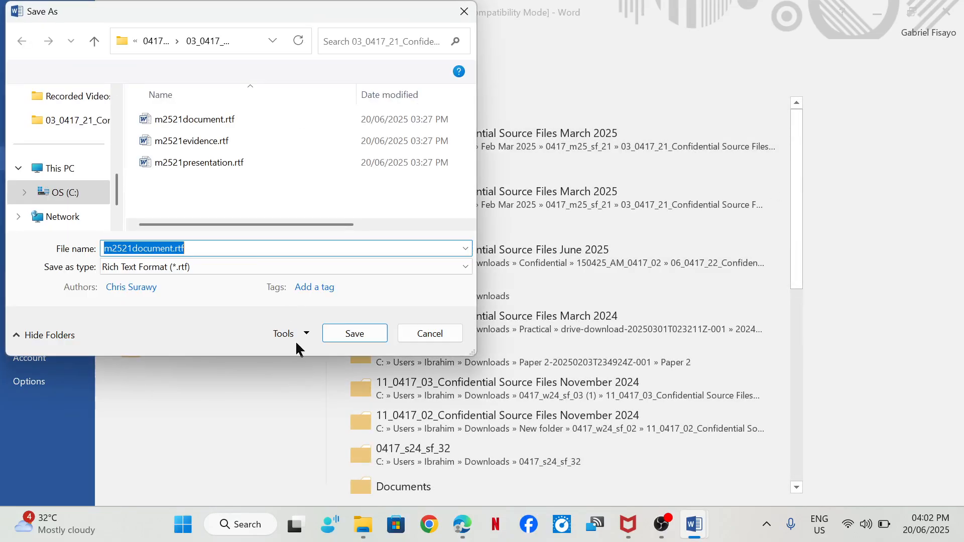
type("CROPS")
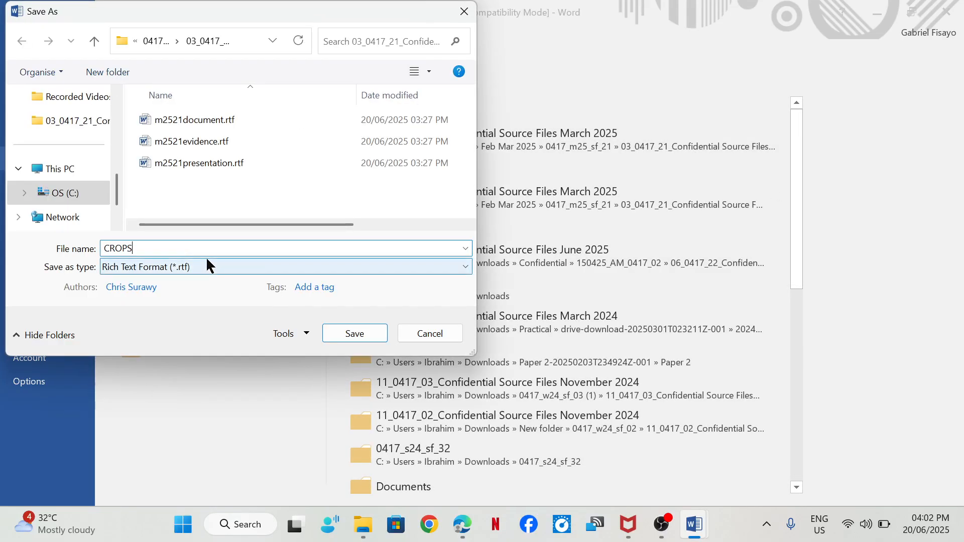
left_click(170, 267)
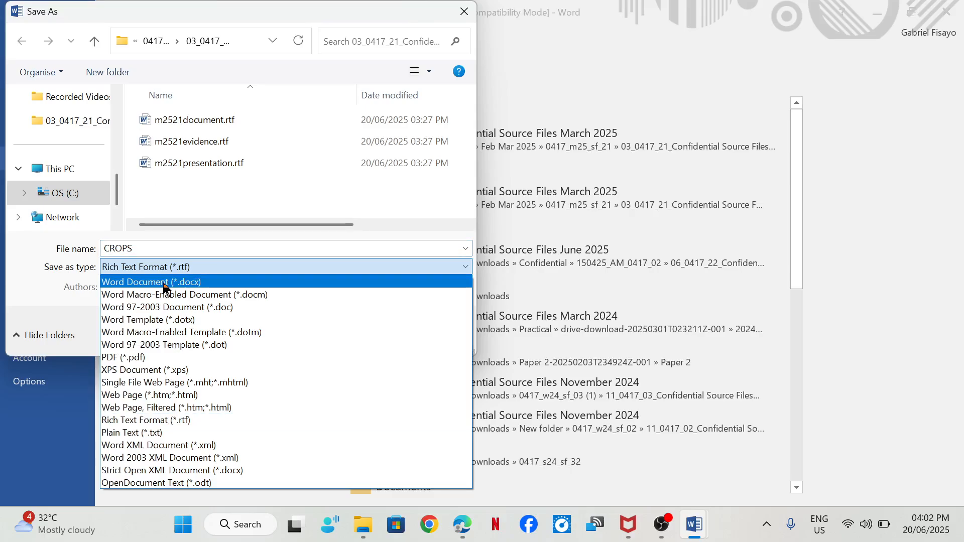
left_click(164, 283)
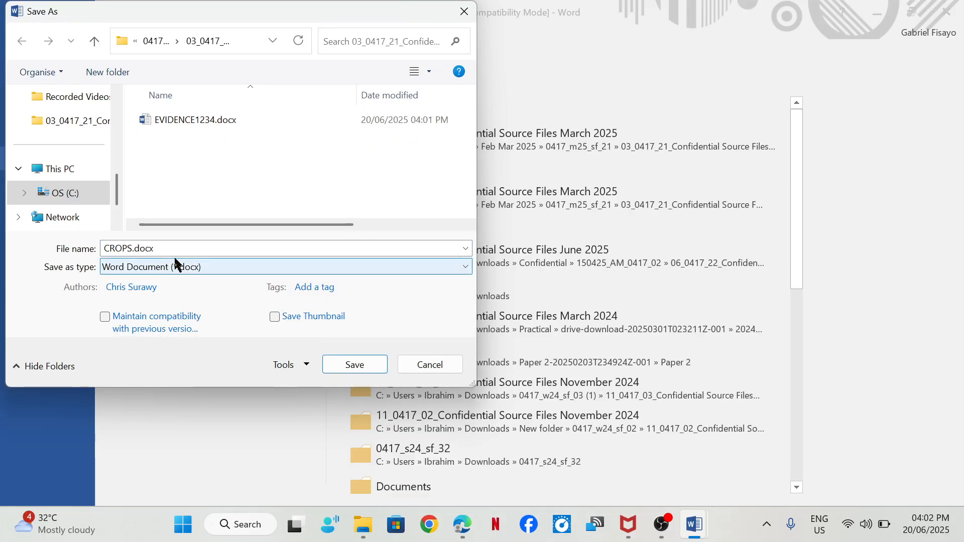
left_click(356, 365)
left_click(542, 296)
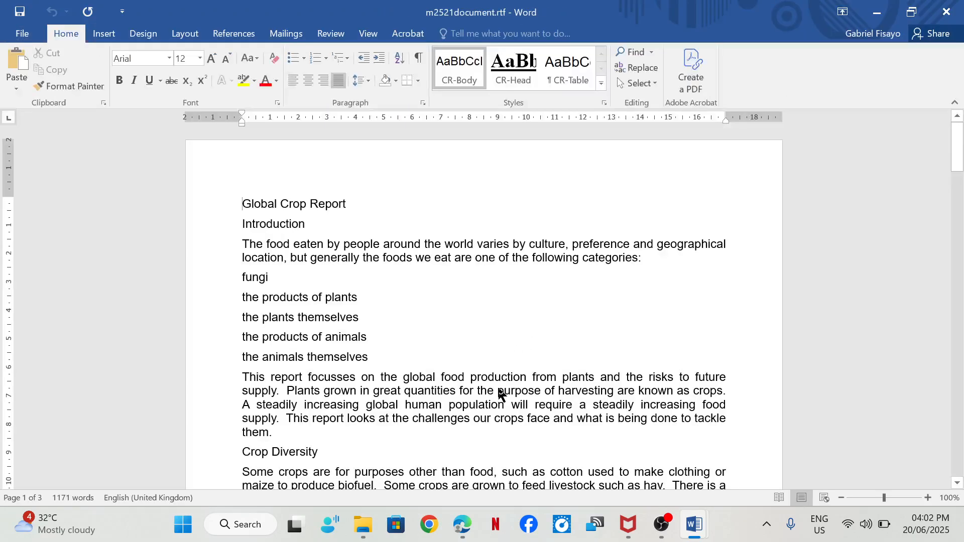
- Check the step 1 evidence requirement in the exam paper and widen the source files folder's Type column to show full file types
left_click(459, 509)
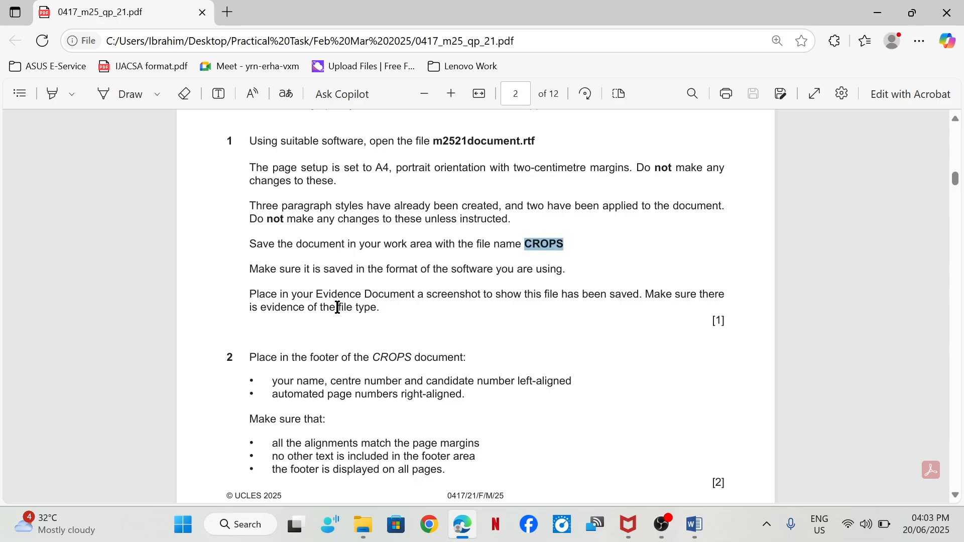
left_click(362, 524)
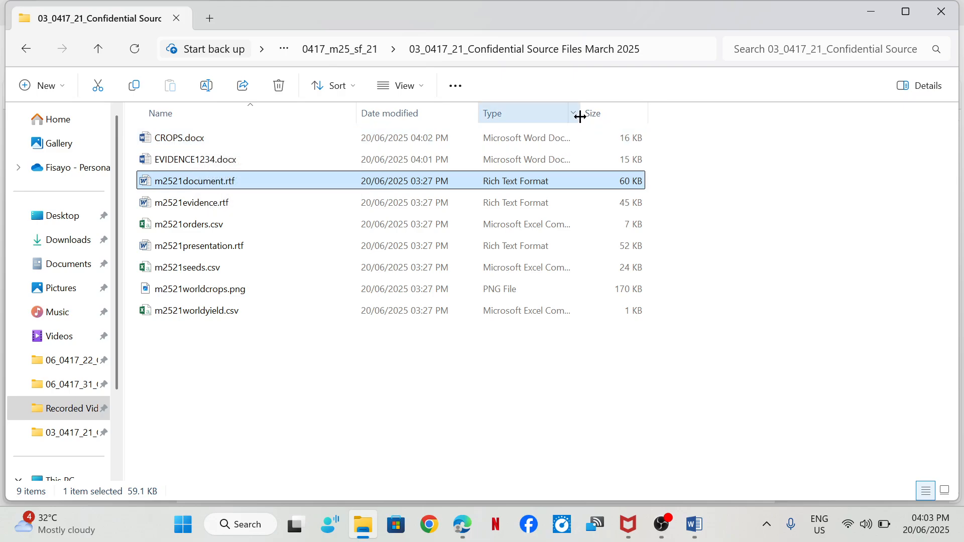
left_click_drag(581, 114, 618, 114)
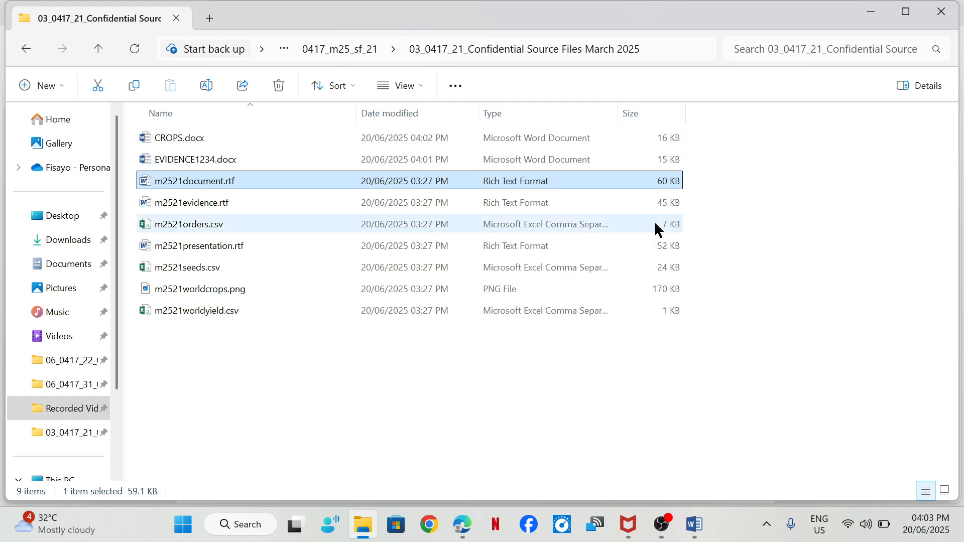
left_click(381, 392)
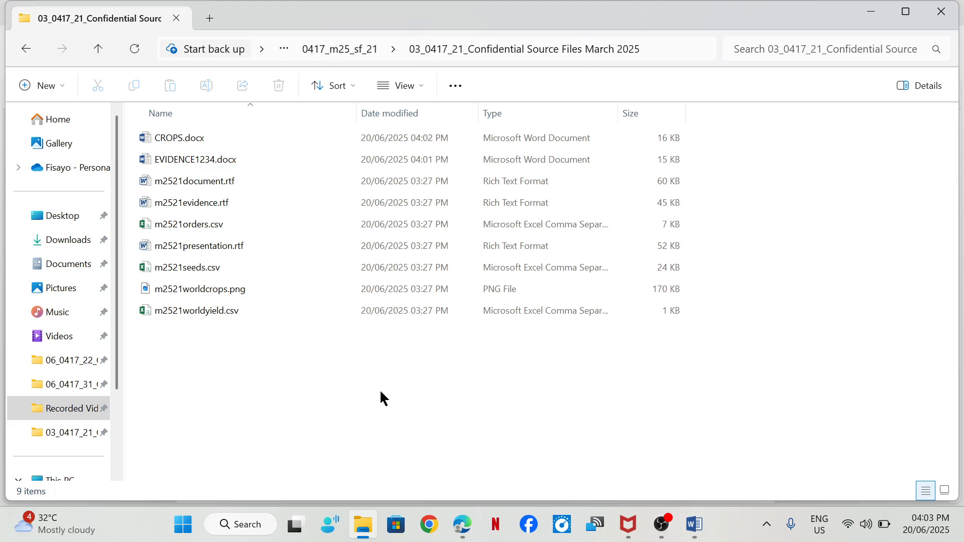
- Capture a screenshot of the CROPS.docx row including its file type and paste it under "Step 1 evidence:" in the evidence document
key("super+shift+s")
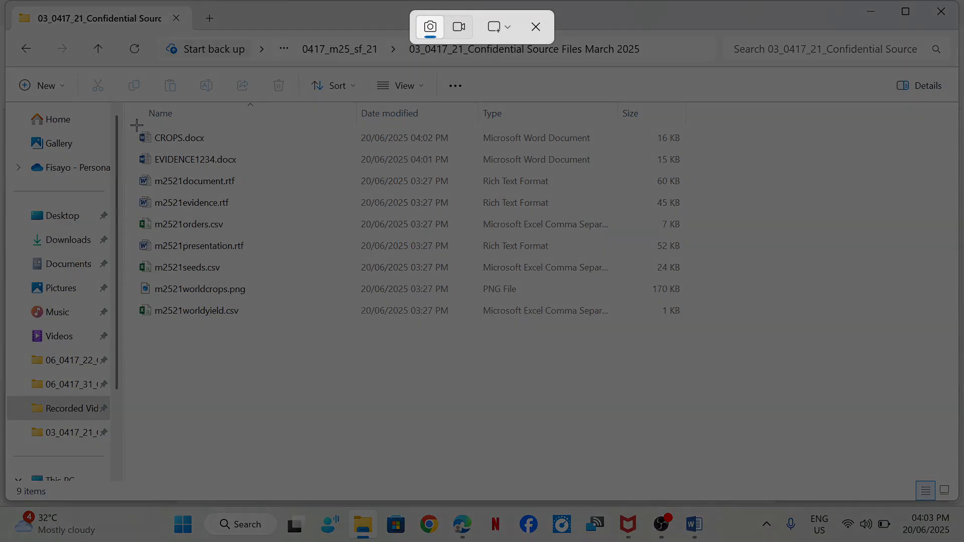
left_click_drag(132, 124, 648, 151)
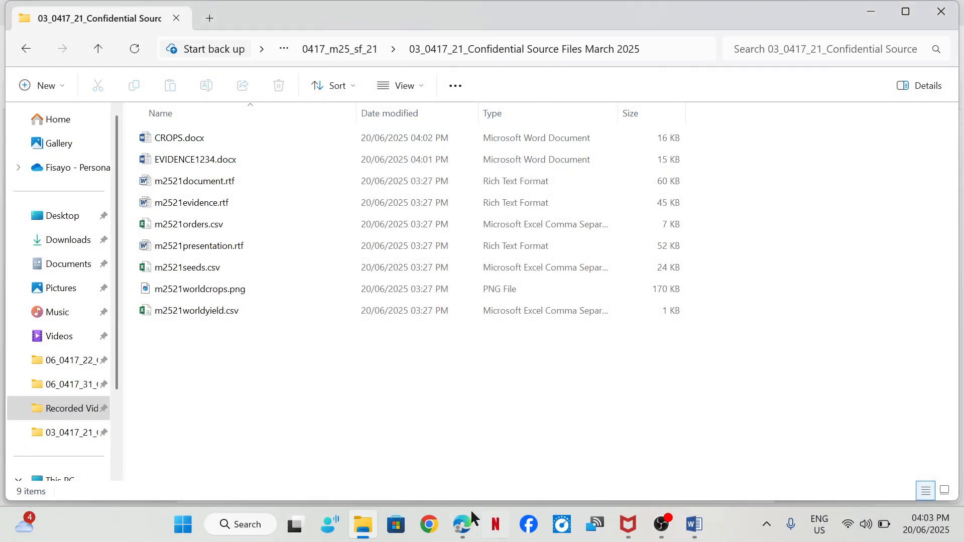
mouse_move(694, 524)
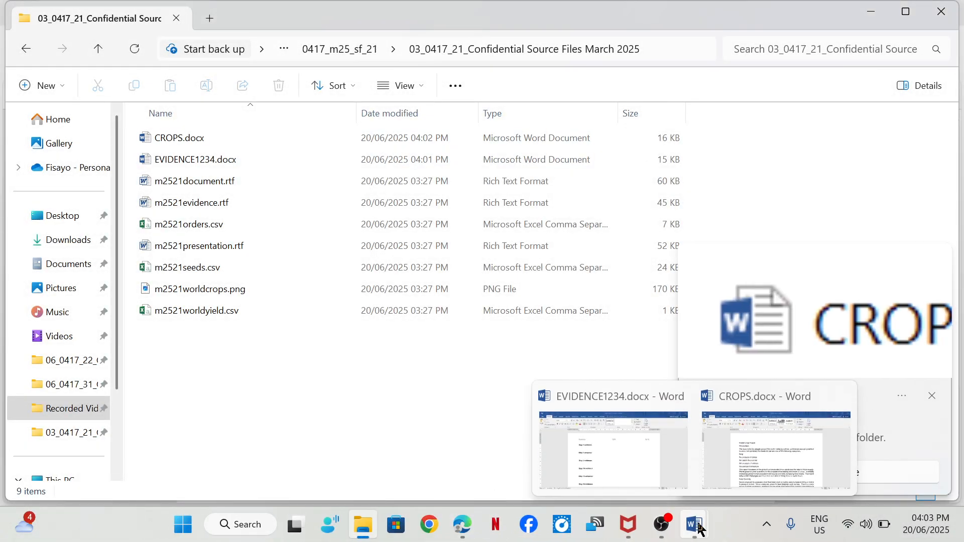
left_click(668, 479)
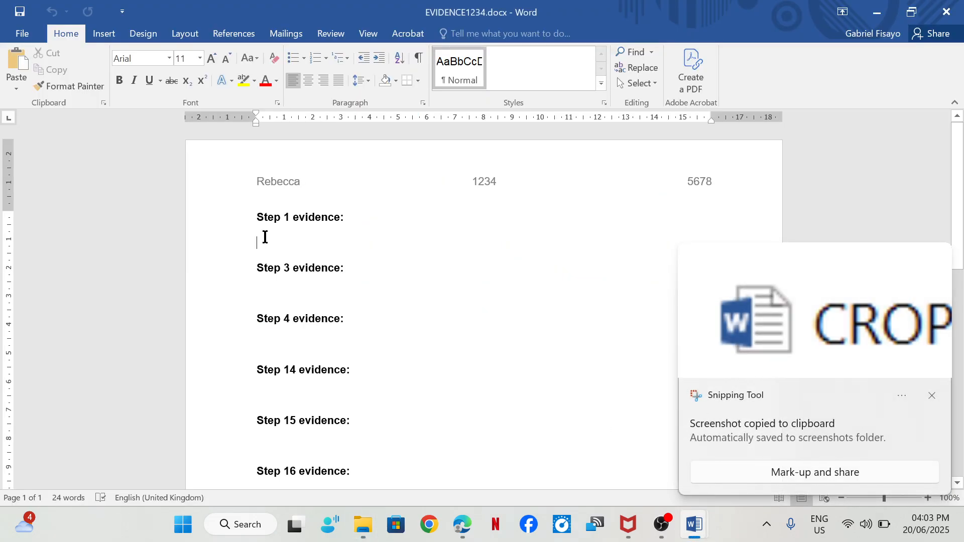
key("ctrl+v")
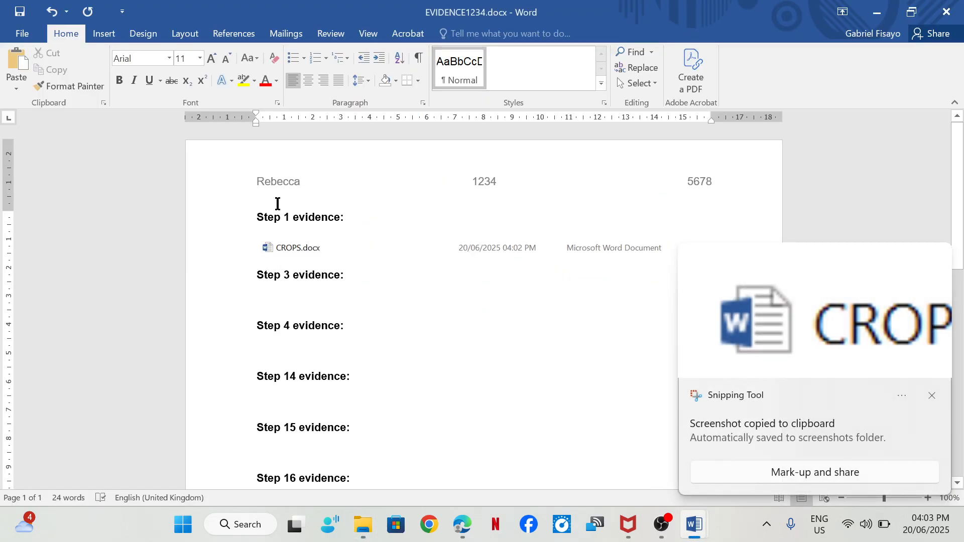
- Switch to the exam paper in Edge, read step 2's footer requirements and turn on the Draw tool
mouse_move(462, 524)
left_click(453, 459)
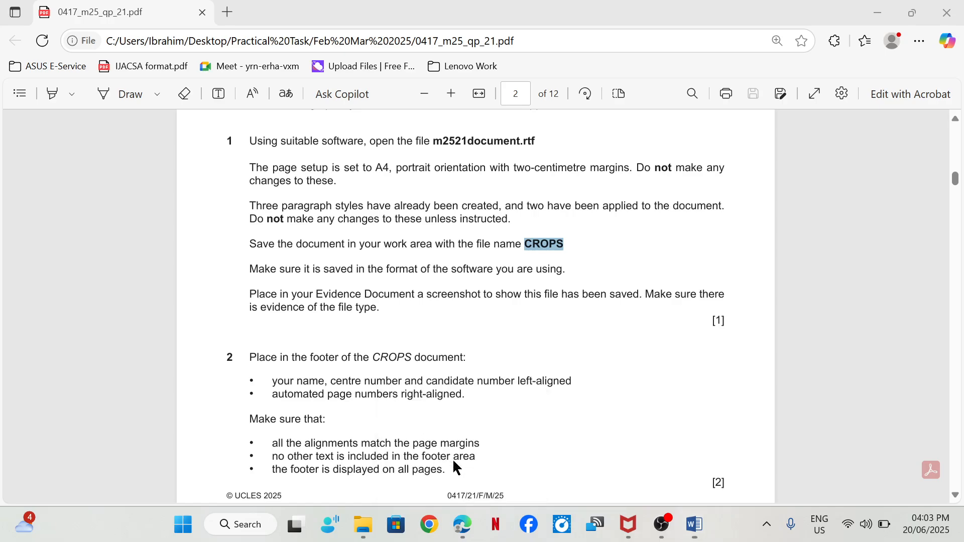
scroll(325, 309, "down", 3)
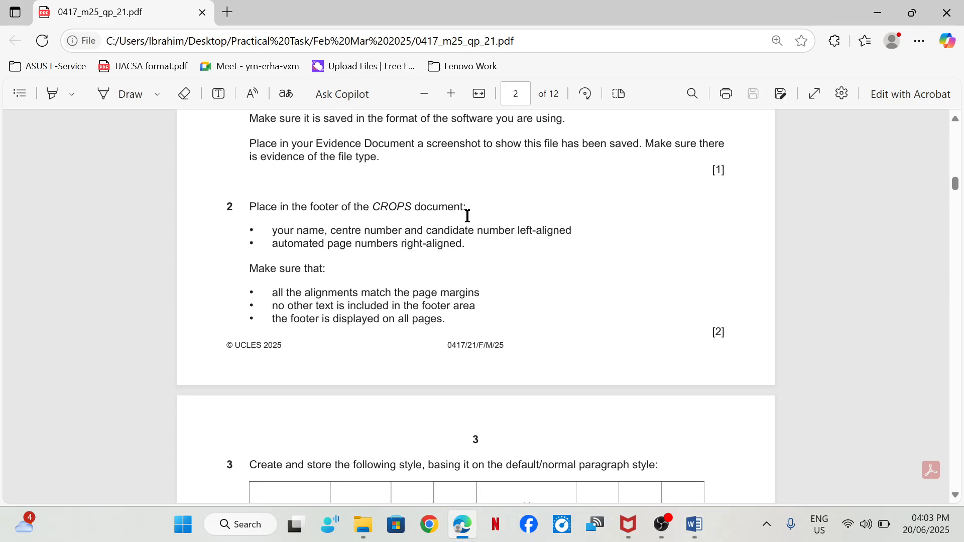
scroll(351, 226, "down", 2)
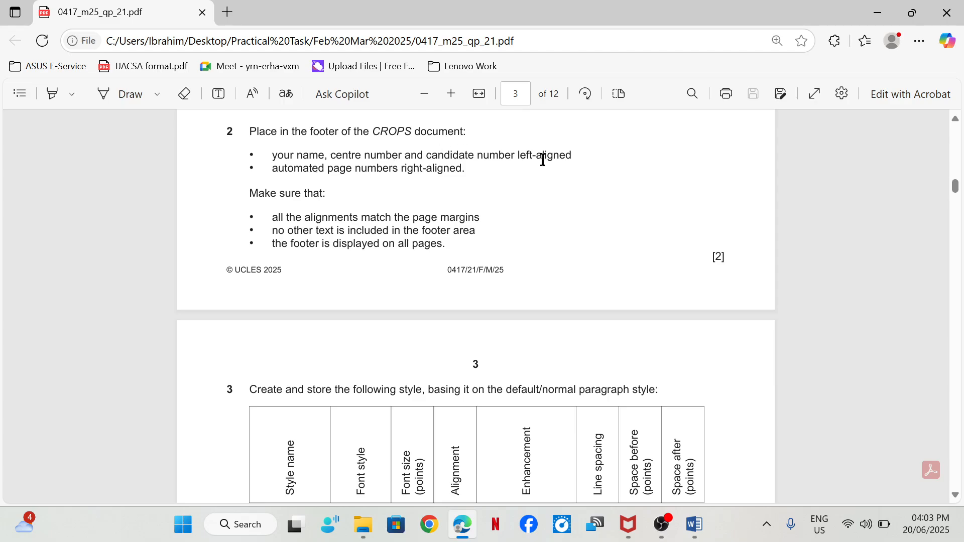
left_click(114, 100)
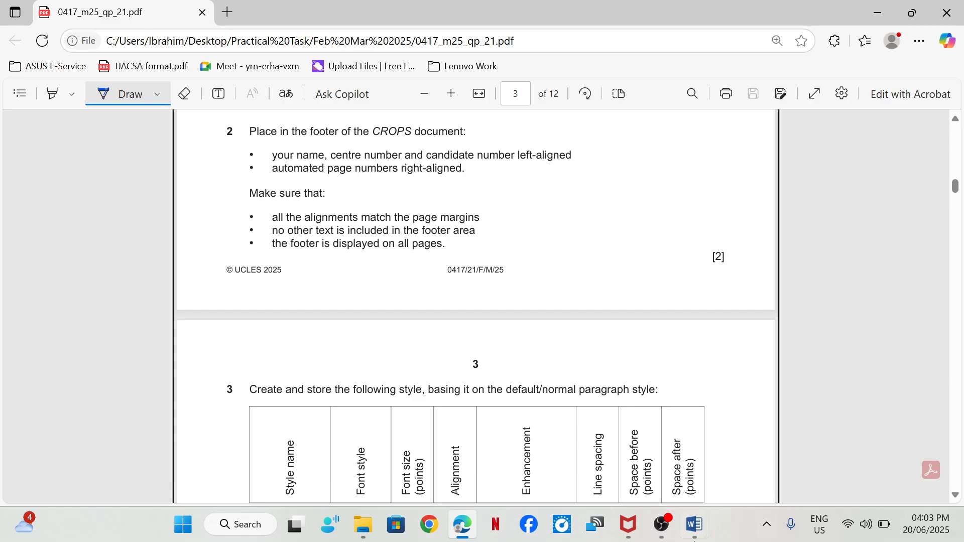
- Switch to the CROPS document in Word and insert the Blank (Three Columns) footer
mouse_move(695, 524)
left_click(741, 479)
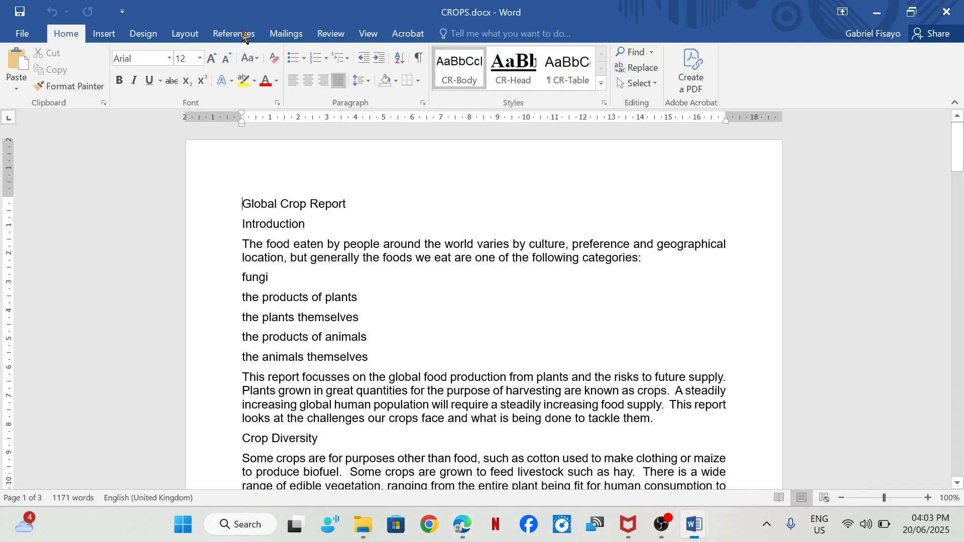
left_click(105, 33)
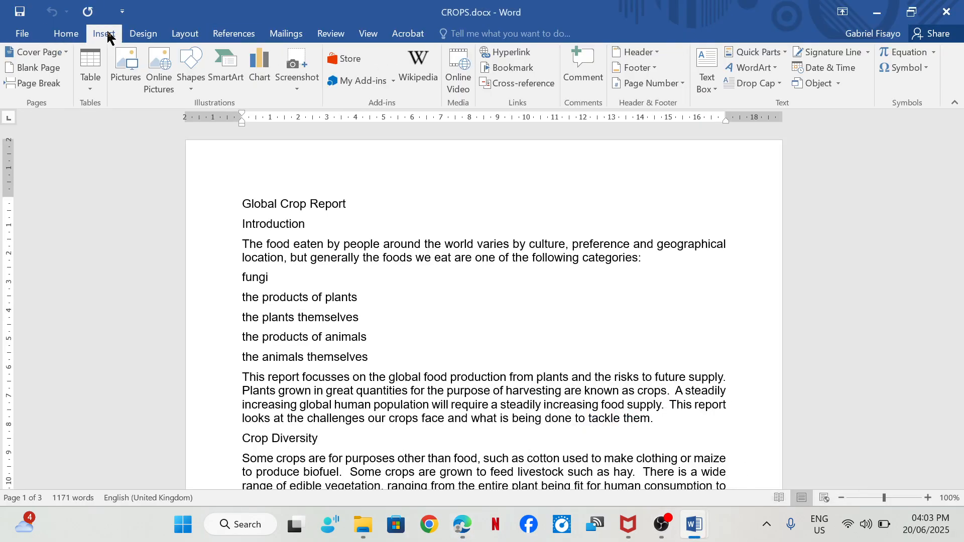
left_click(652, 65)
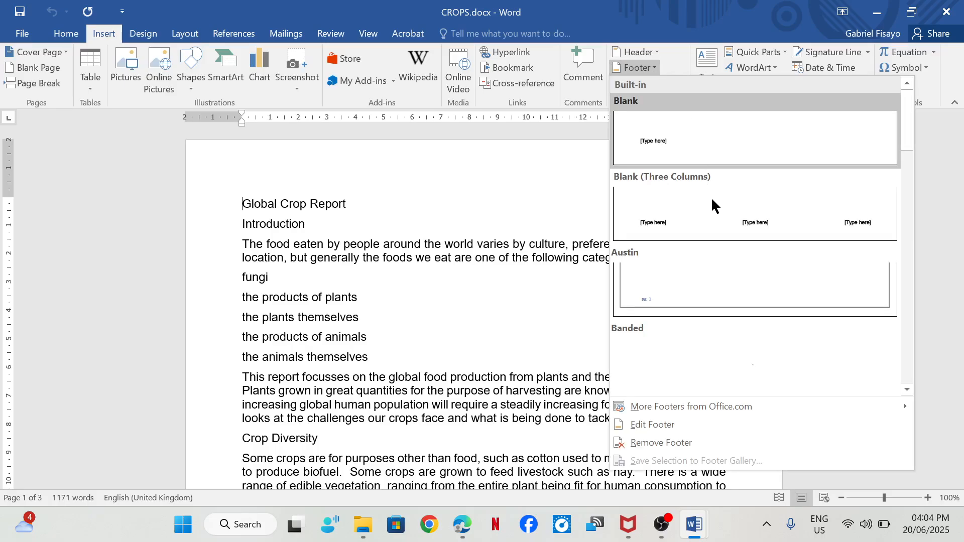
left_click(712, 203)
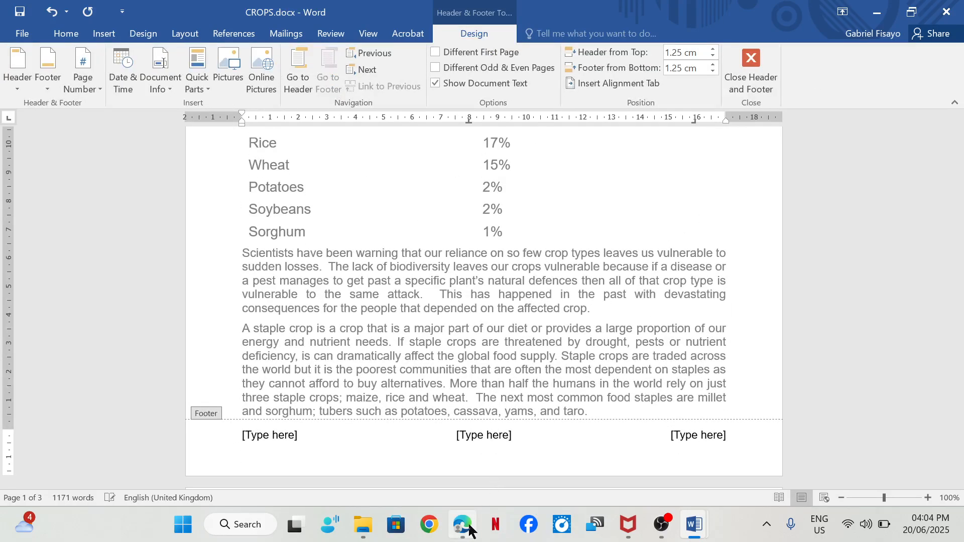
- Fill the footer's left placeholder with the candidate's name, centre number and candidate number, separated by commas
mouse_move(463, 524)
left_click(409, 452)
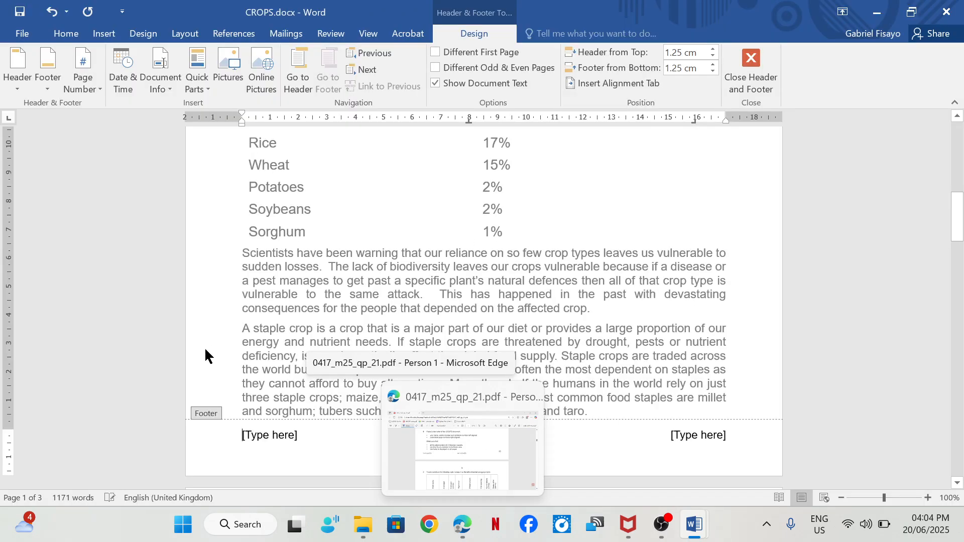
left_click(266, 434)
type("Rebecca,1234,5678")
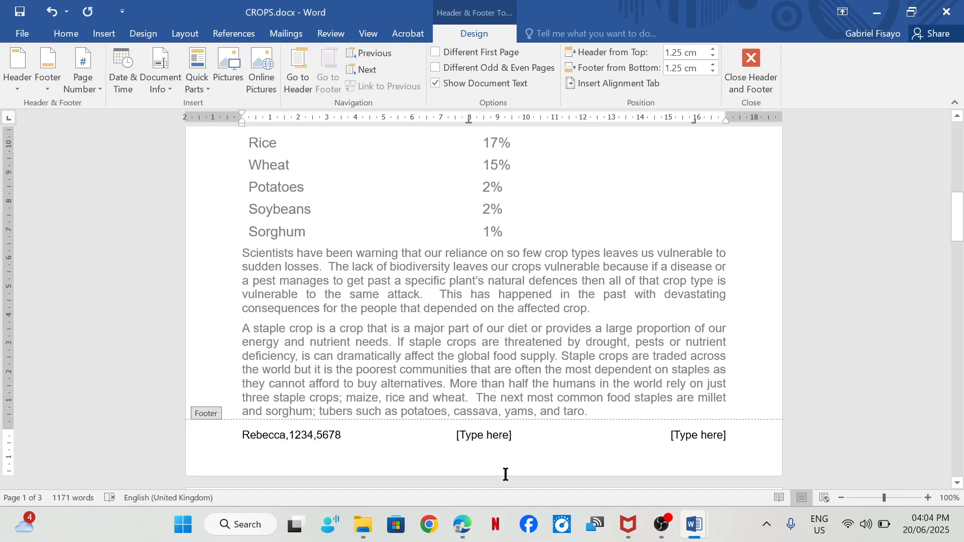
- Switch to the exam paper in Edge and draw a tick beside step 2's left-aligned name and numbers requirement
mouse_move(462, 524)
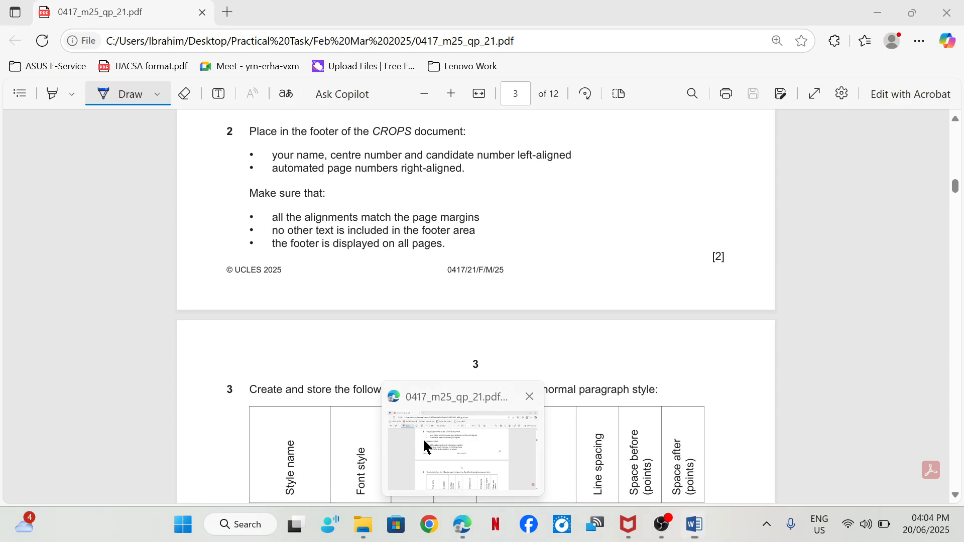
left_click(422, 437)
left_click_drag(578, 155, 634, 140)
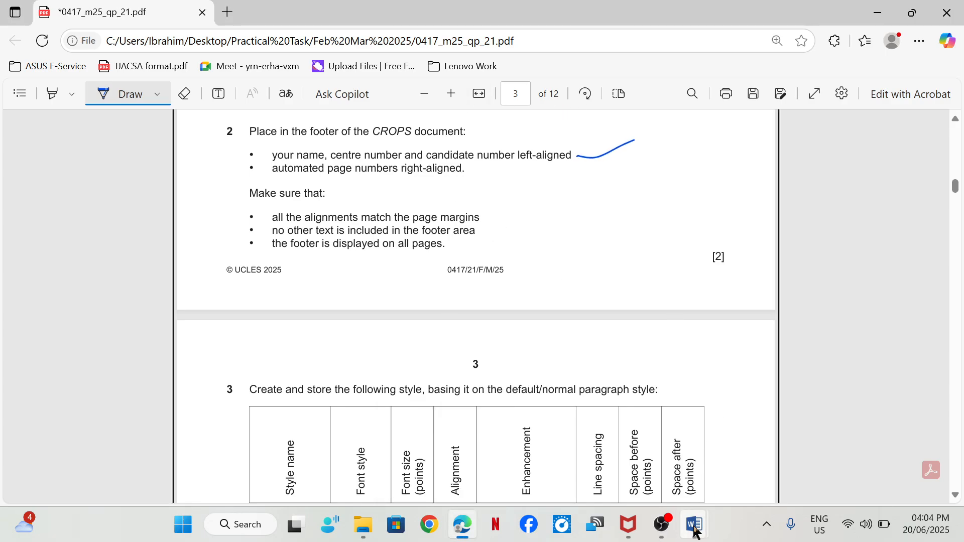
- Return to the CROPS document in Word and delete the centre placeholder from the footer
mouse_move(694, 524)
left_click(748, 480)
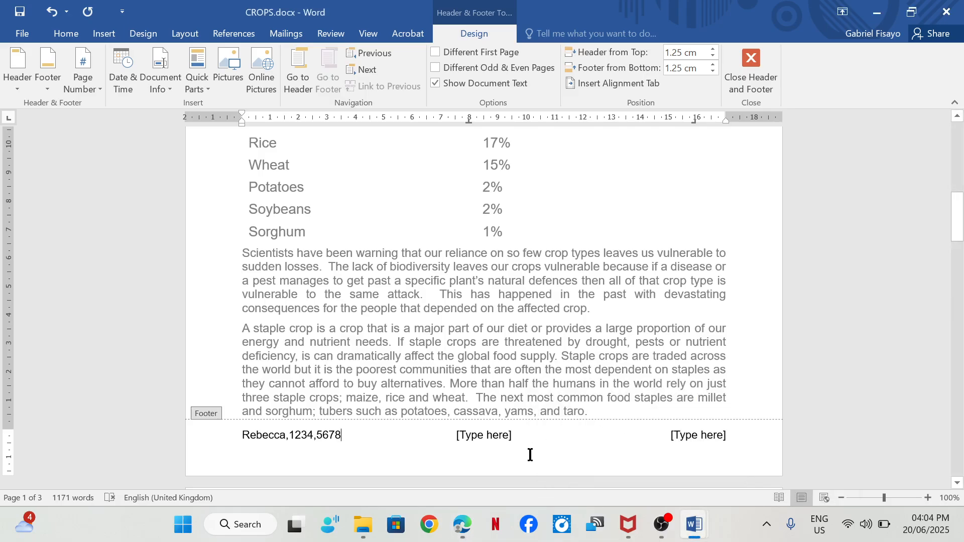
left_click(483, 434)
key("Delete")
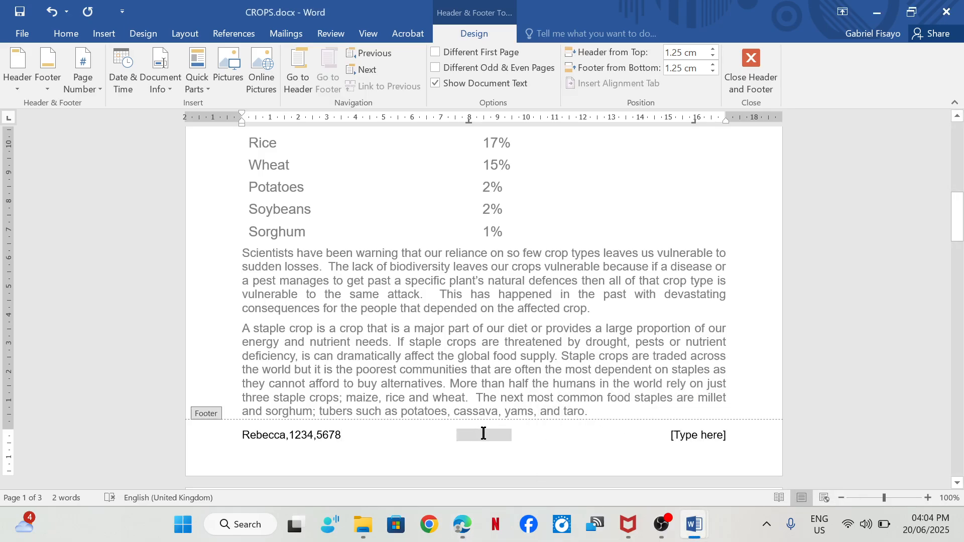
- Replace the footer's right placeholder with a Plain Number page number, close the footer and check it on the other pages
left_click(705, 438)
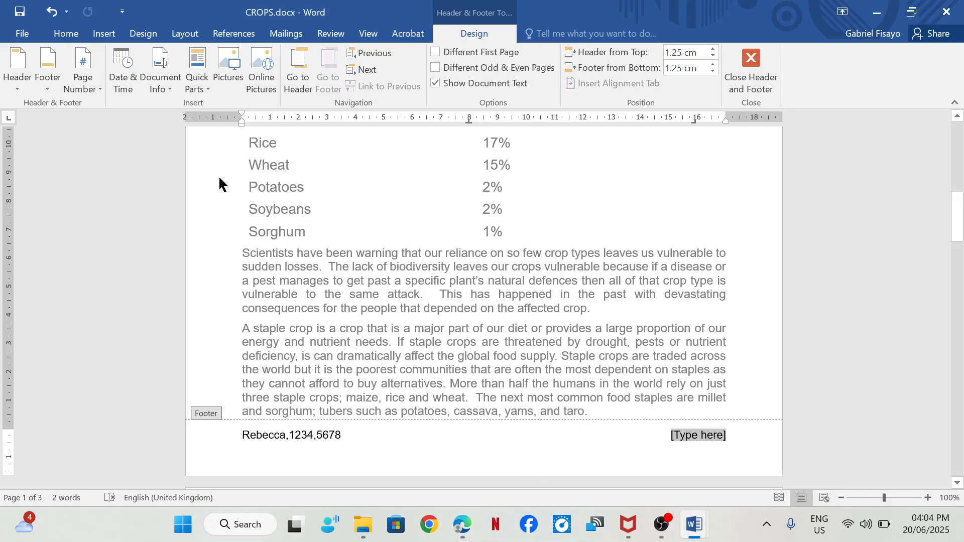
left_click(95, 86)
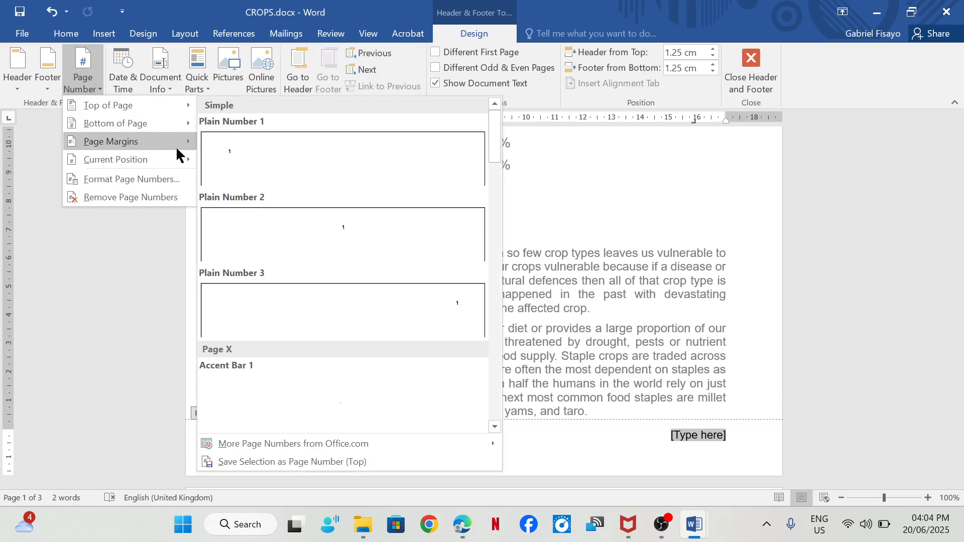
mouse_move(176, 161)
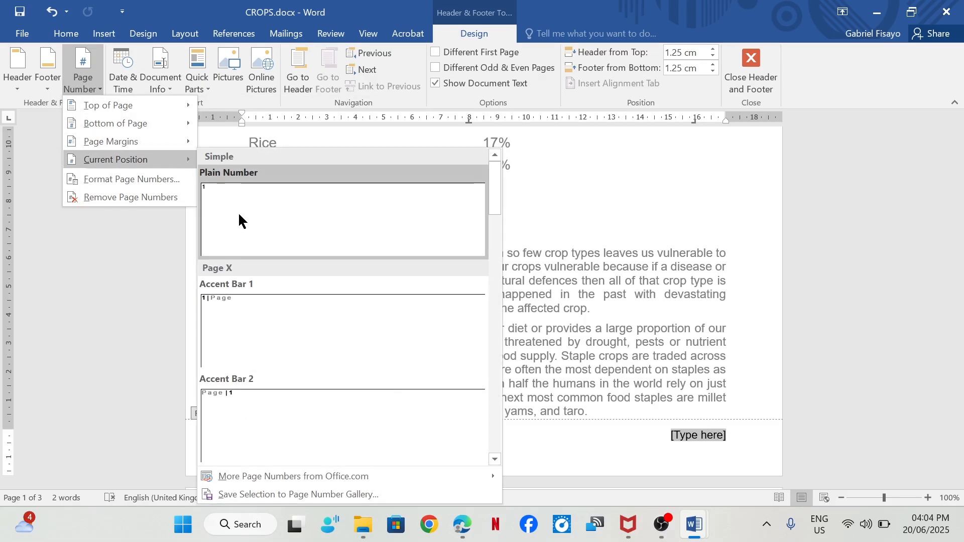
left_click(238, 212)
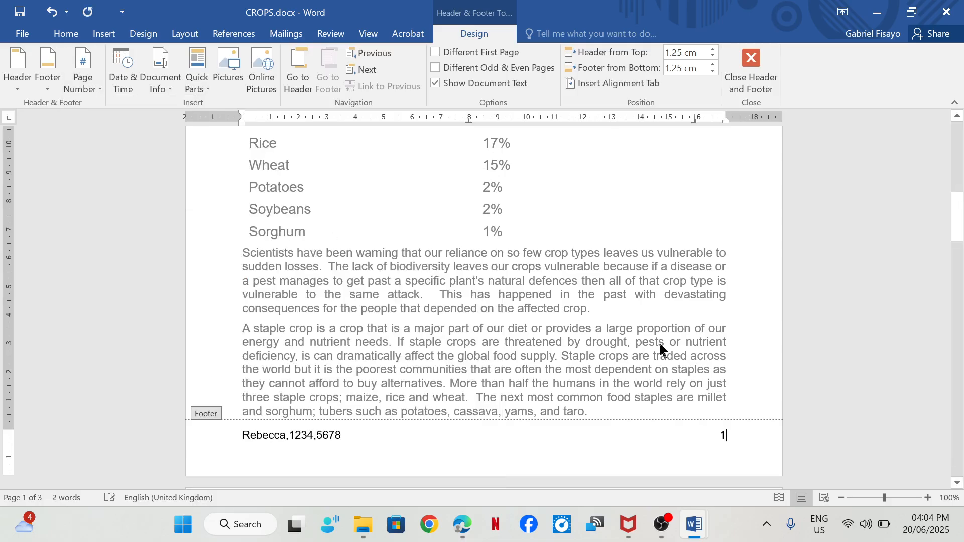
double_click(522, 280)
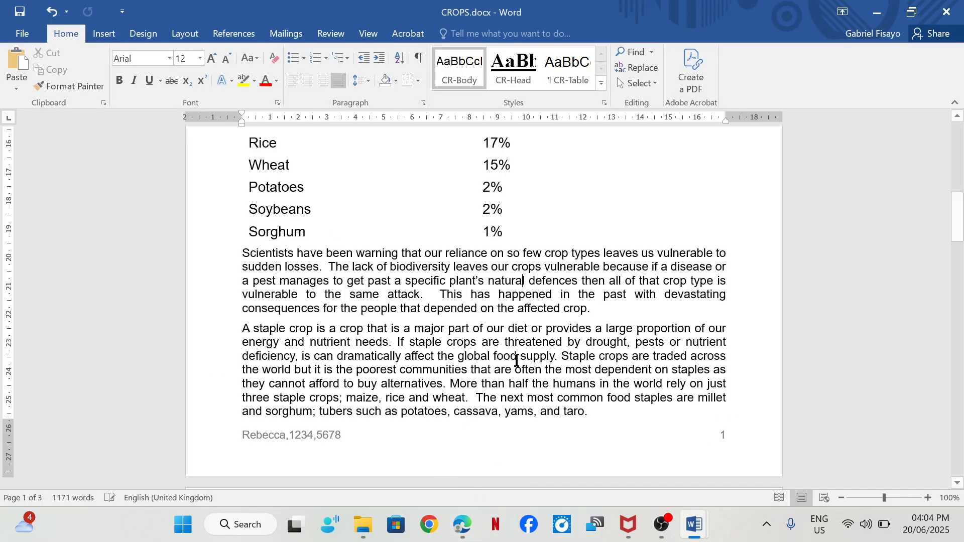
scroll(552, 326, "down", 20)
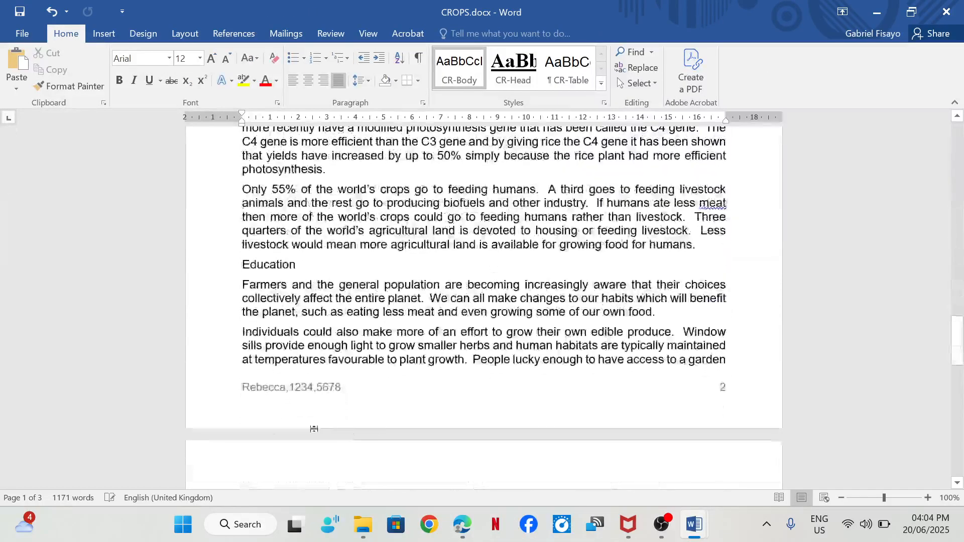
scroll(523, 351, "up", 9)
scroll(521, 273, "up", 10)
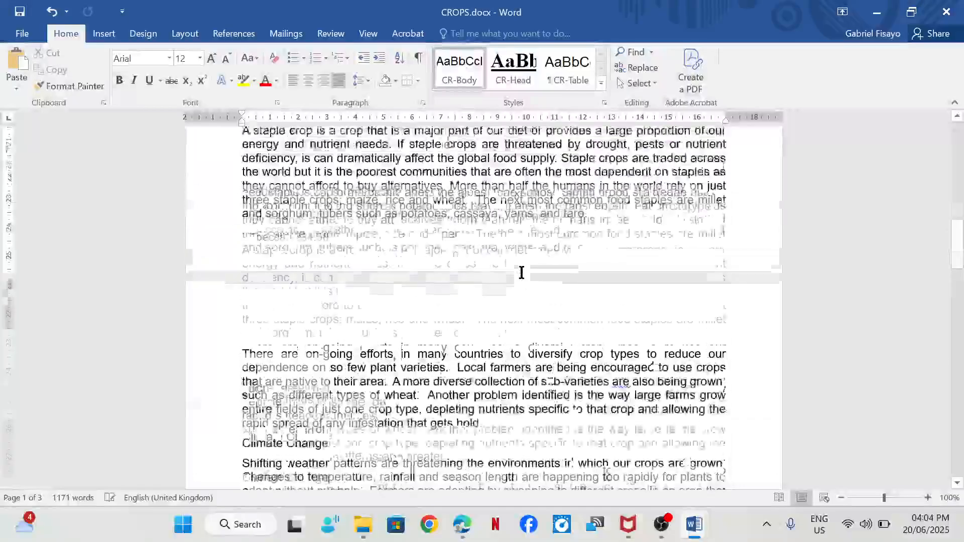
- Switch to the exam paper in Edge, draw a tick beside step 2's footer checks and underline CR-Subhead in step 3's table
left_click(461, 533)
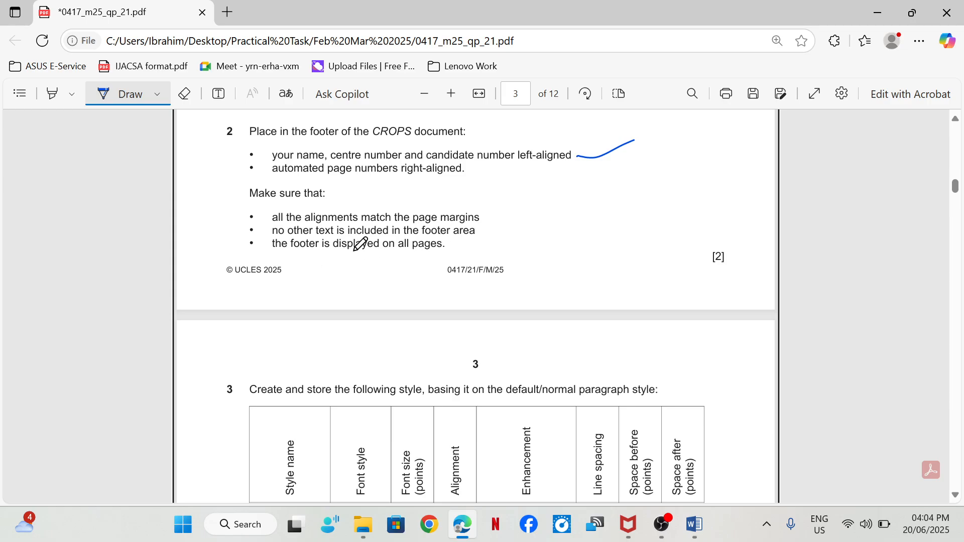
mouse_move(484, 240)
left_mouse_down()
mouse_move(490, 246)
mouse_move(570, 209)
left_mouse_up()
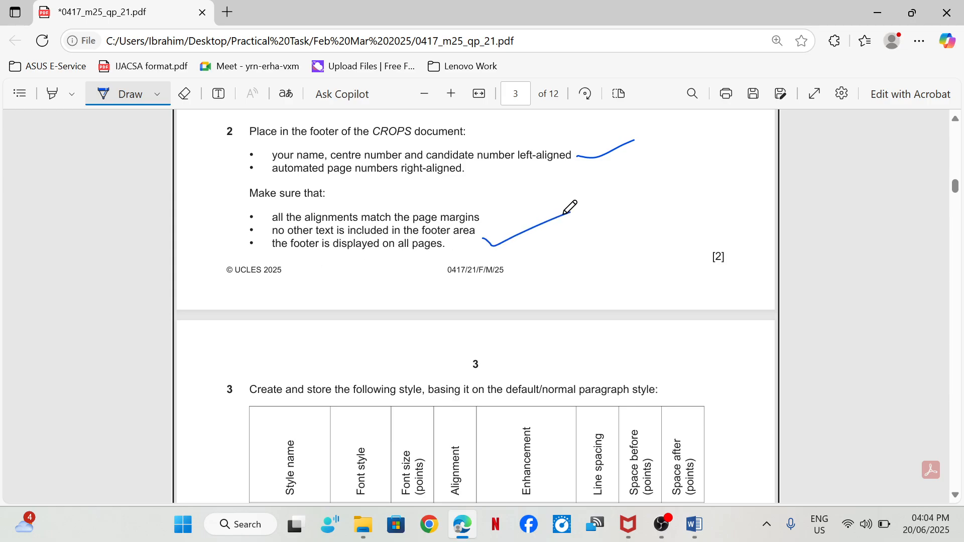
scroll(552, 224, "down", 4)
scroll(553, 224, "up", 1)
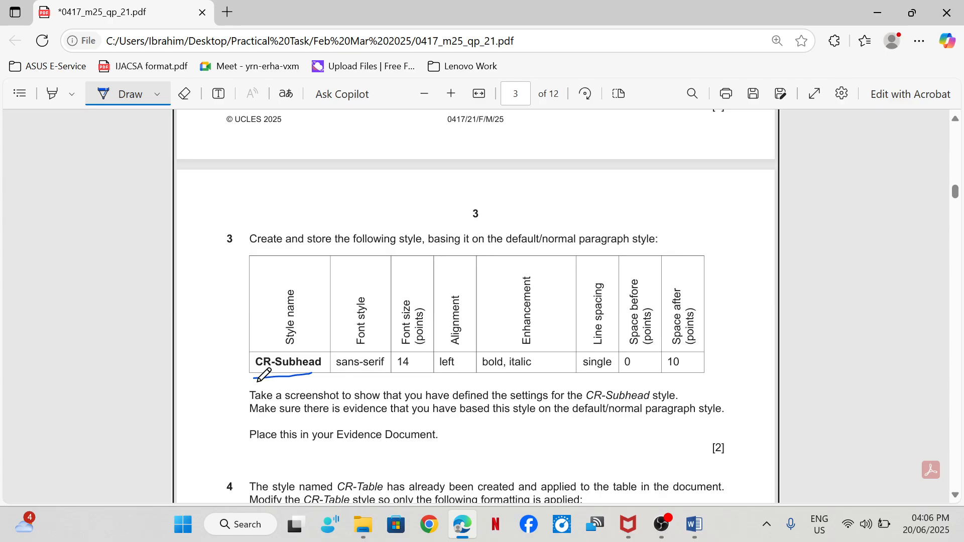
left_click_drag(245, 382, 312, 374)
- Switch to the CROPS document in Word and start a new paragraph style named CR-Subhead
mouse_move(702, 526)
left_click(746, 459)
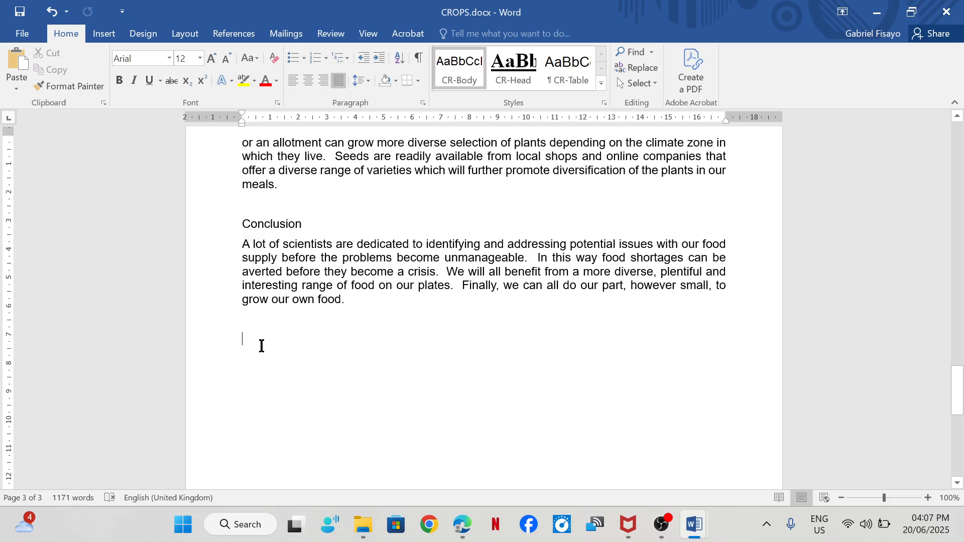
left_click(604, 102)
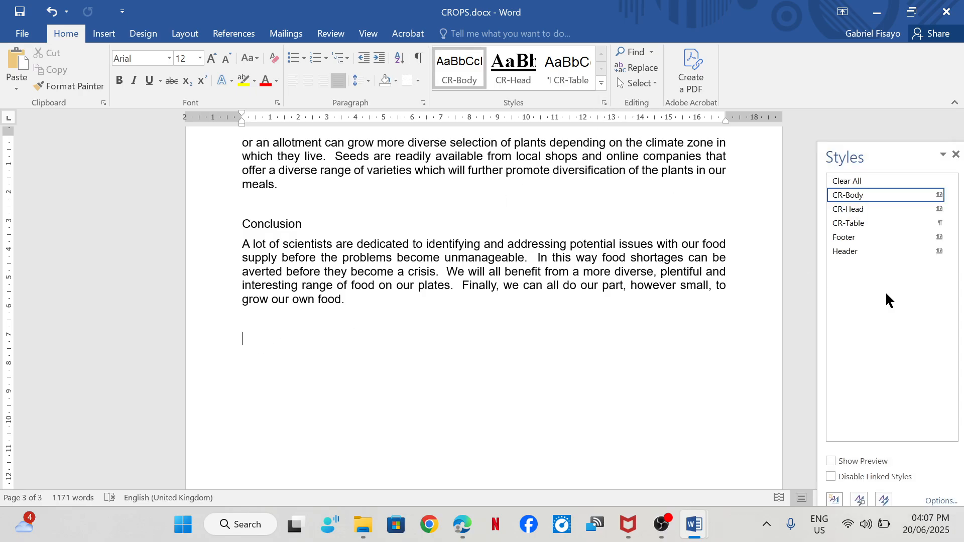
left_click(835, 500)
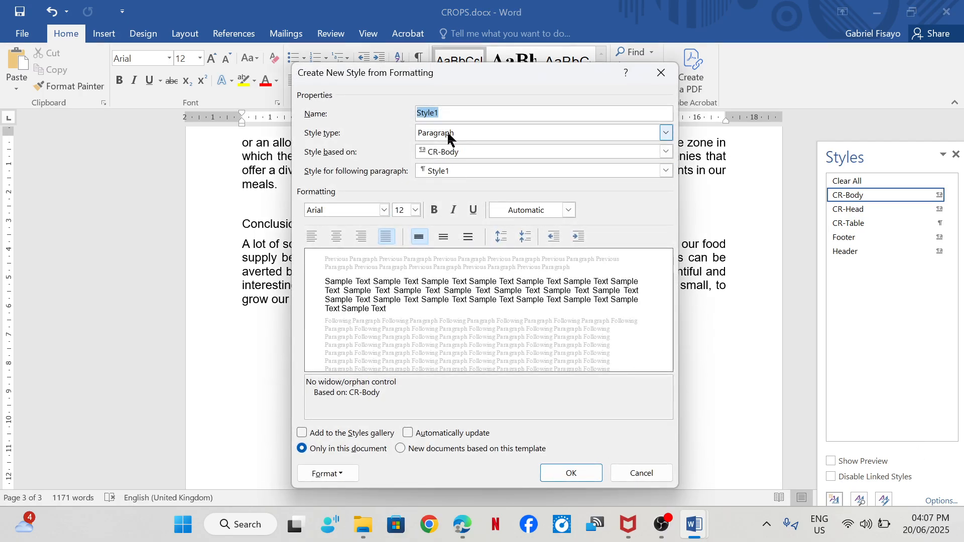
type("CR-S")
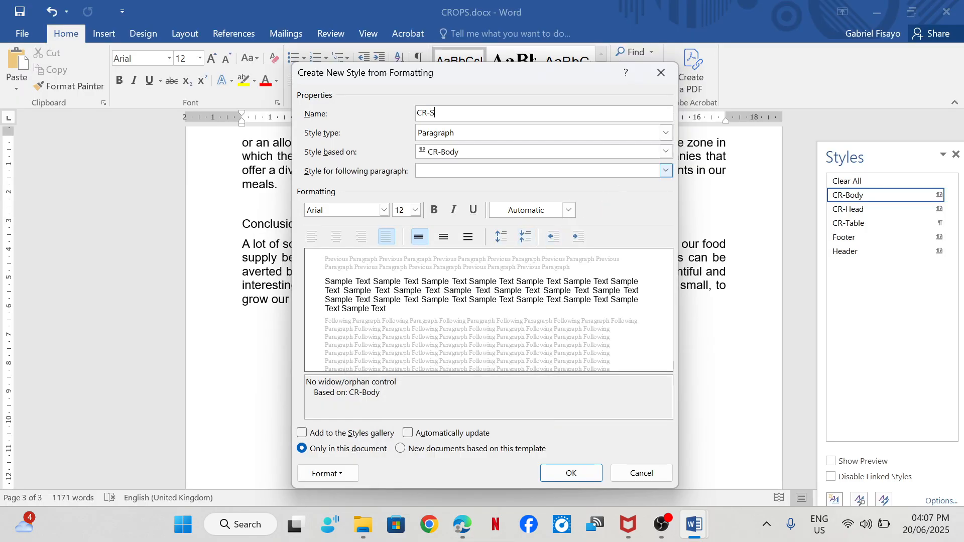
type("ubhead")
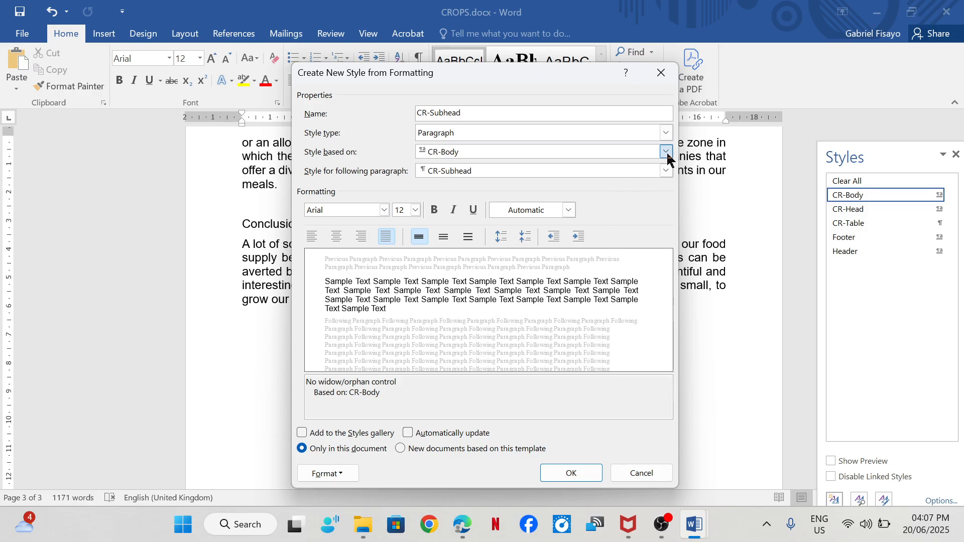
- Base the CR-Subhead style on Normal and set its following paragraph style to Normal
left_click(665, 151)
left_click(490, 207)
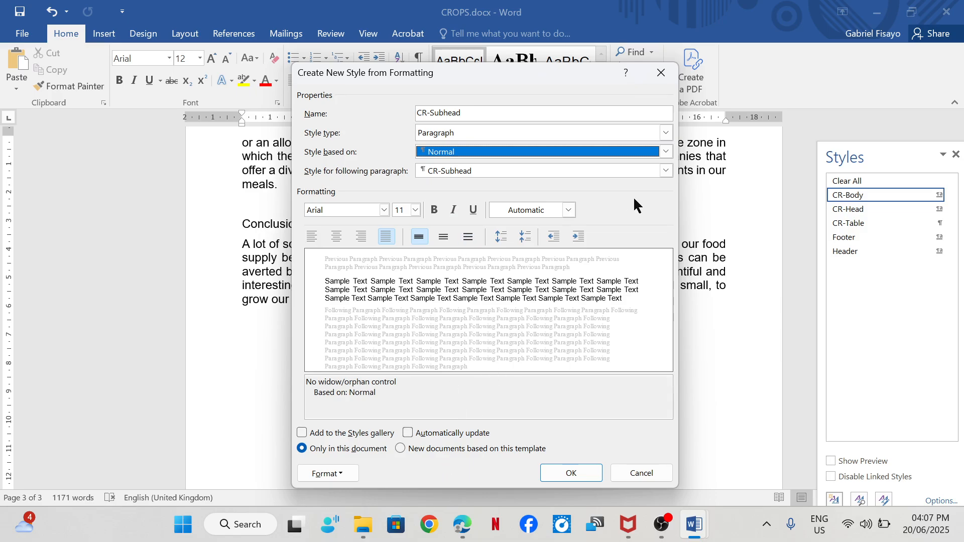
left_click(666, 171)
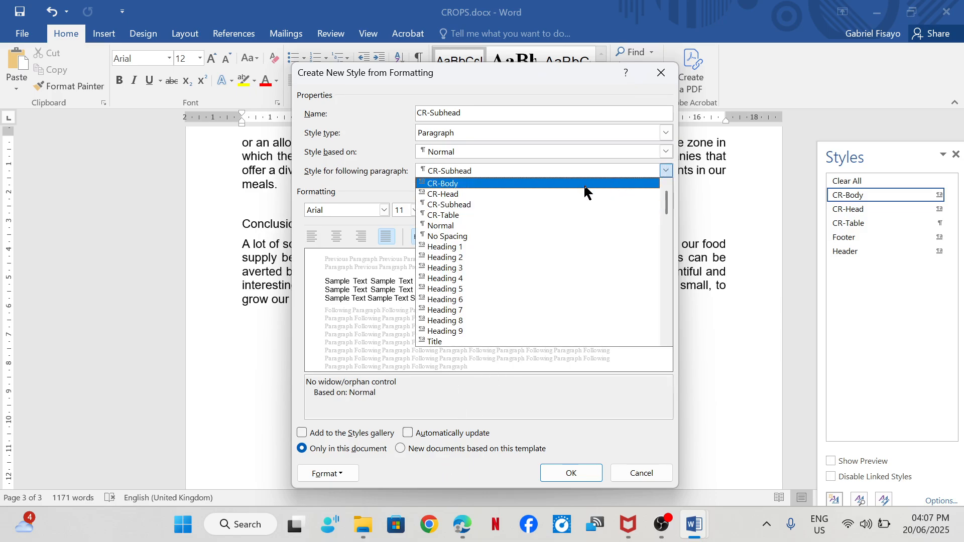
left_click(483, 226)
- Check step 3's requirements in the exam paper preview and format CR-Subhead as 14 pt, left-aligned, bold and italic
mouse_move(462, 524)
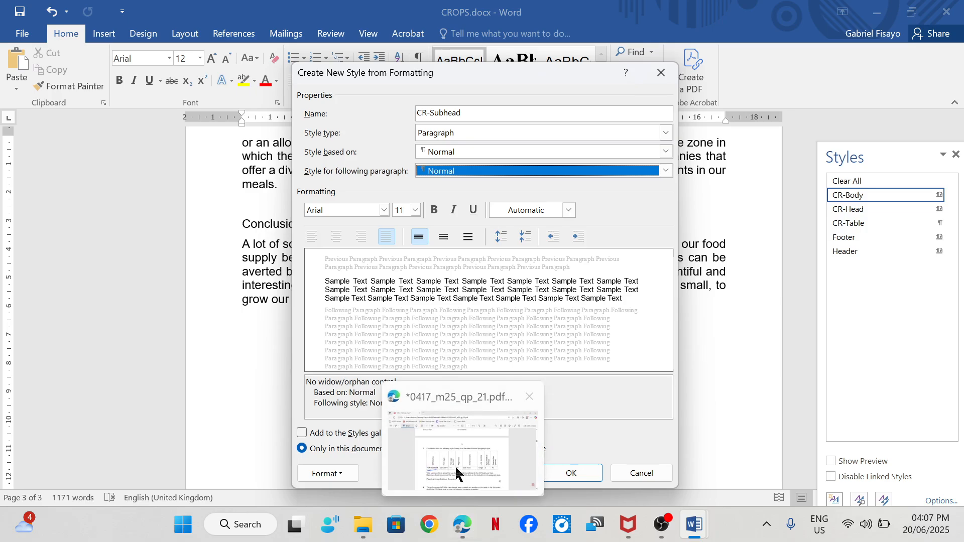
mouse_move(454, 461)
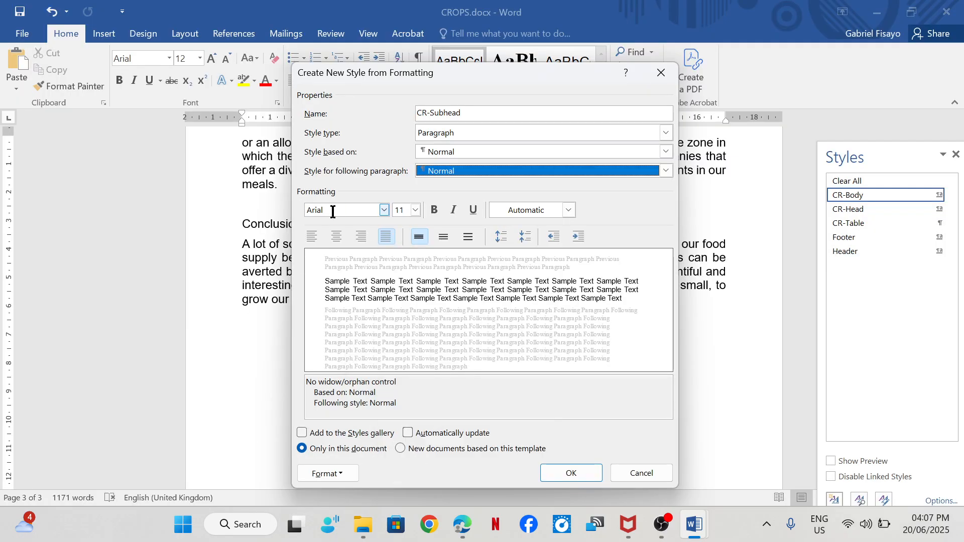
left_click(400, 213)
key("BackSpace")
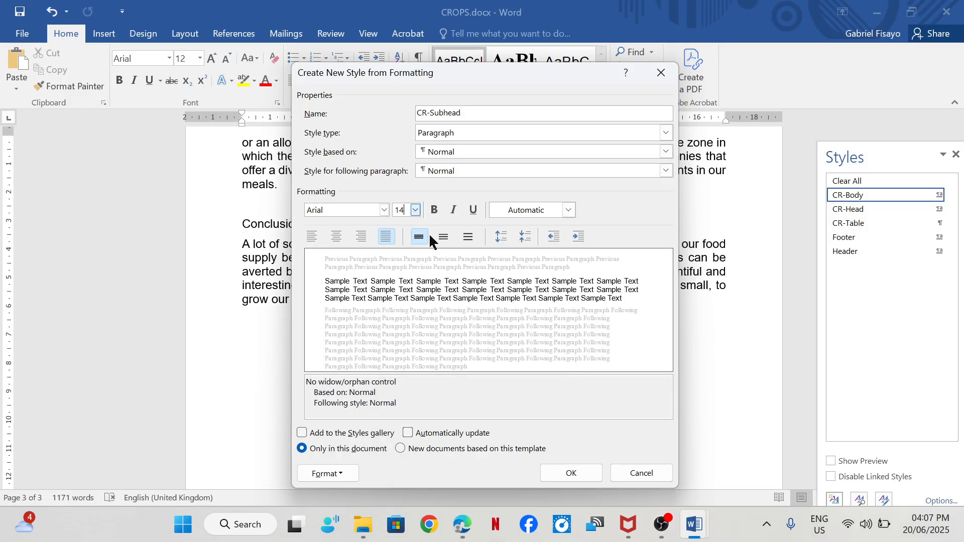
left_click(311, 236)
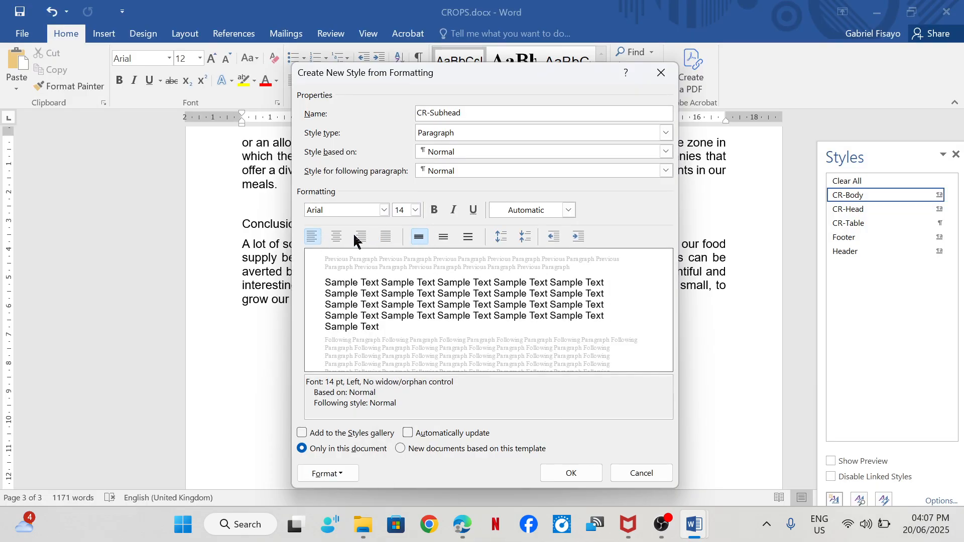
left_click(434, 209)
left_click(453, 209)
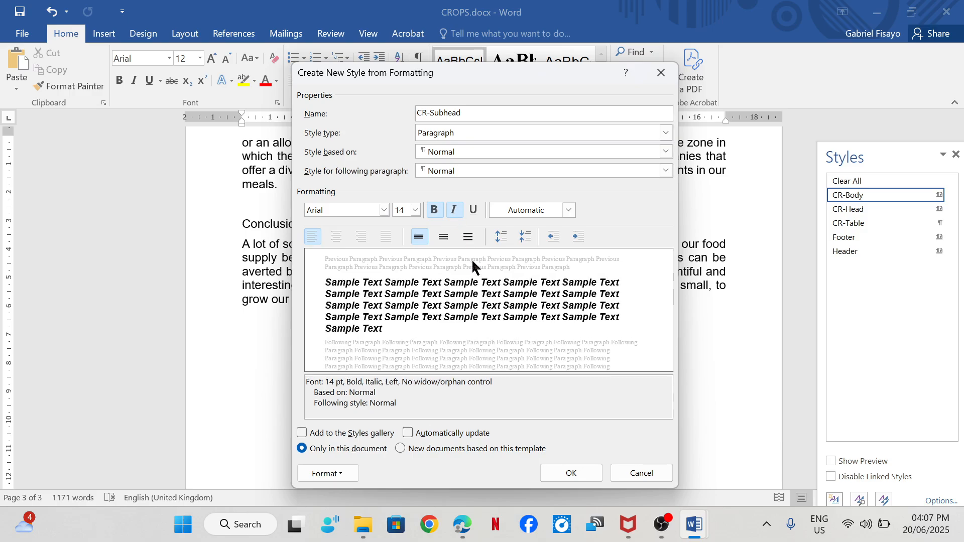
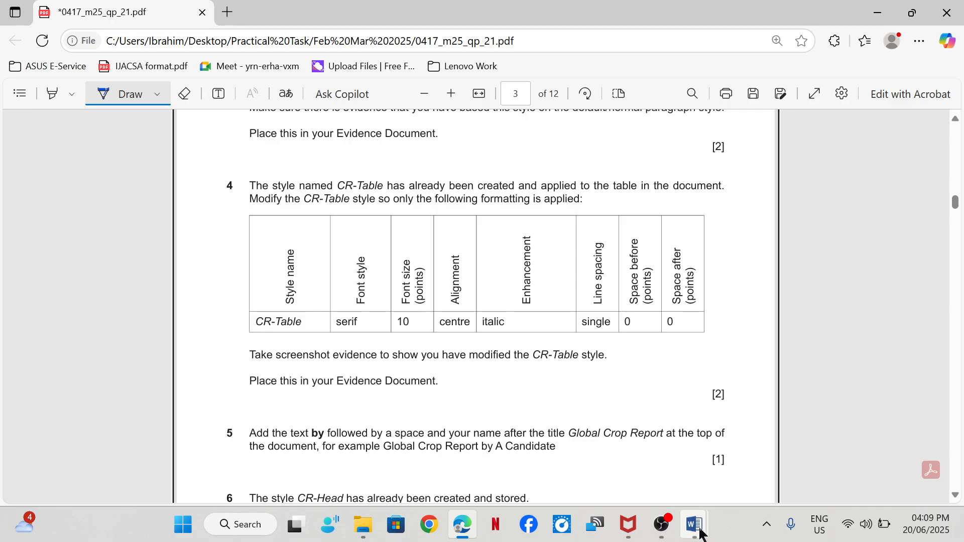
- Switch to the CROPS document in Word and set the CR-Table style's font to Times New Roman
mouse_move(701, 532)
left_click(721, 461)
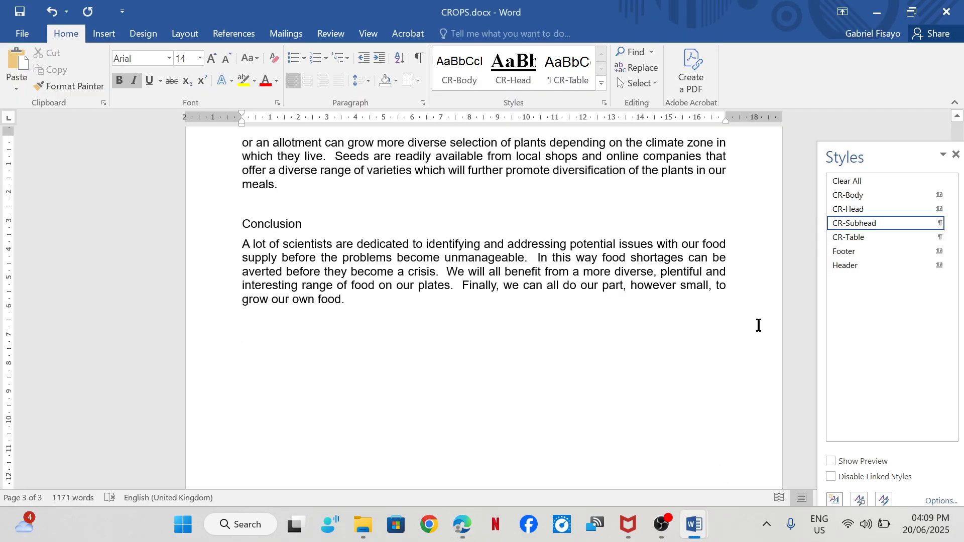
right_click(856, 241)
left_click(823, 271)
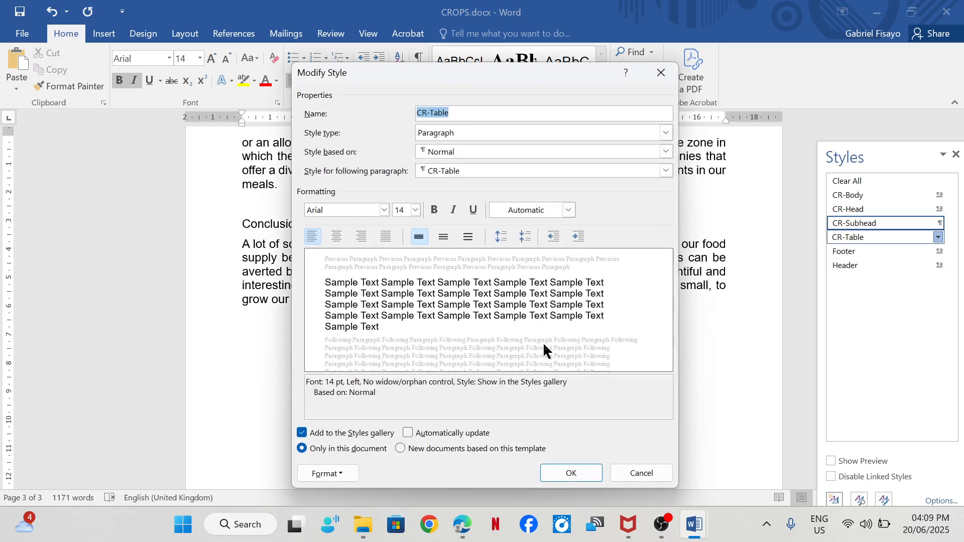
mouse_move(461, 524)
mouse_move(437, 454)
left_click(384, 211)
left_click(367, 261)
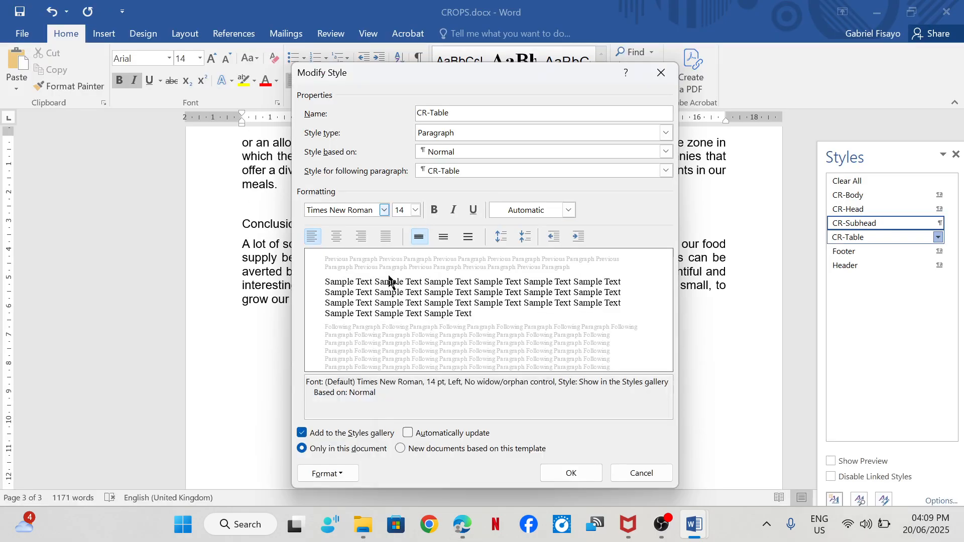
- Format the CR-Table style as 10 pt, centred and italic, checking it against step 4 in the exam paper preview
left_click(407, 210)
type("1")
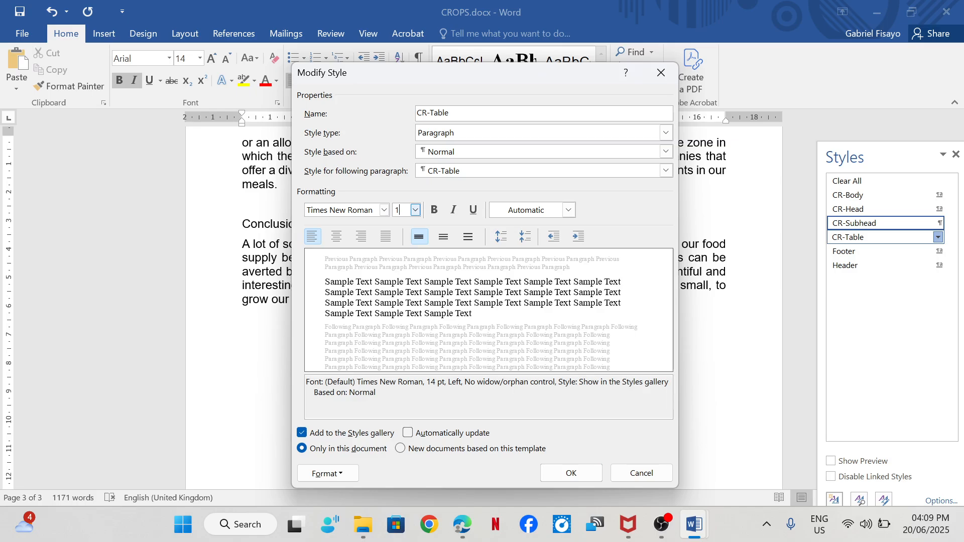
type("0")
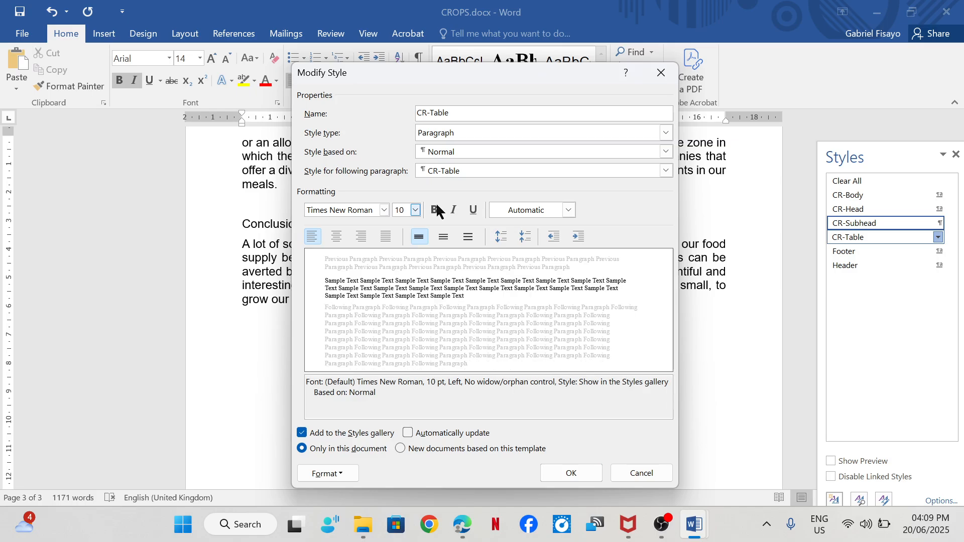
left_click(337, 234)
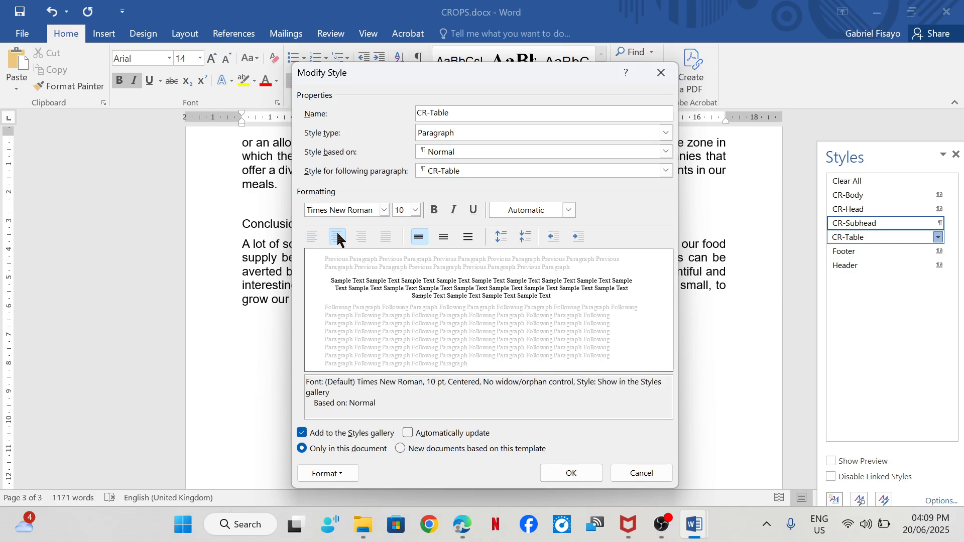
left_click(451, 211)
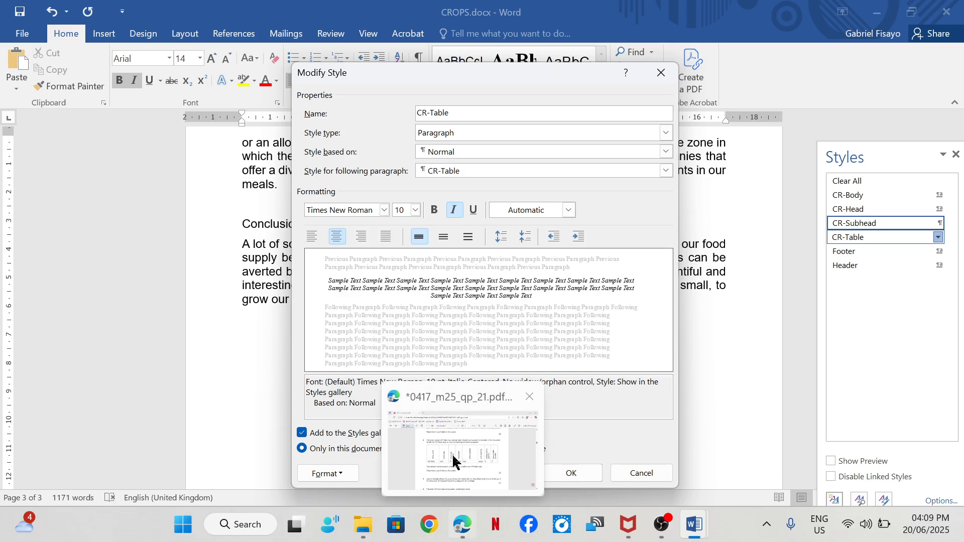
mouse_move(453, 461)
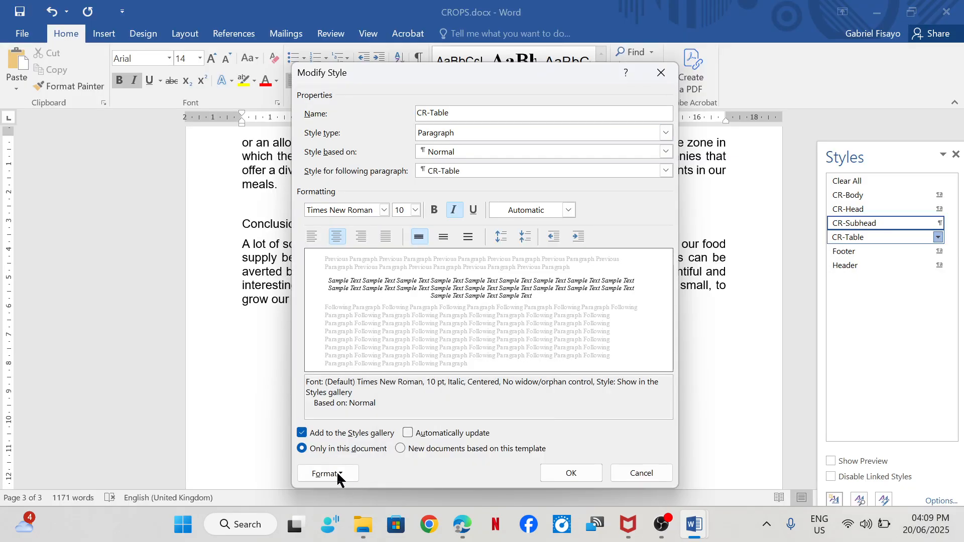
- Set the CR-Table style's paragraph spacing after to 0 pt and apply the style changes
left_click(326, 474)
left_click(341, 339)
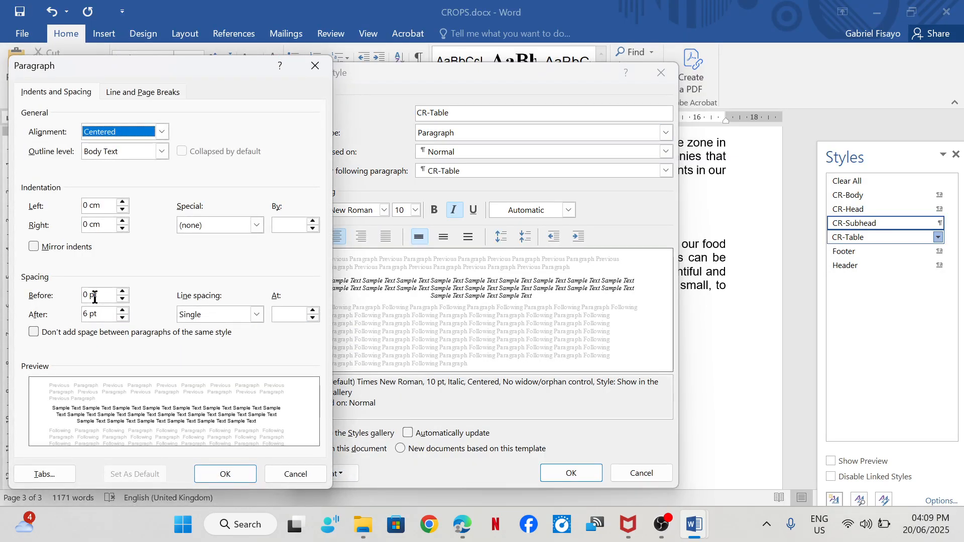
left_click(89, 316)
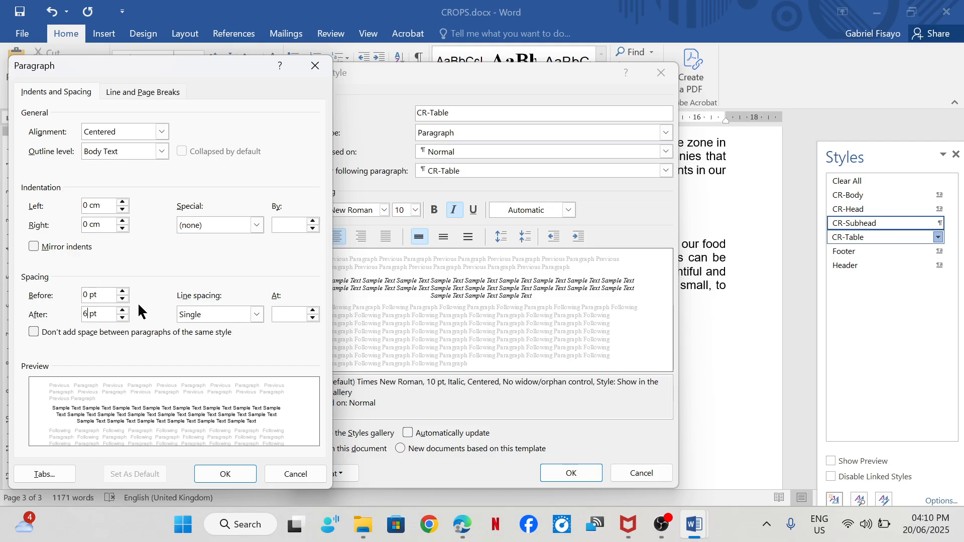
key("BackSpace")
type("0")
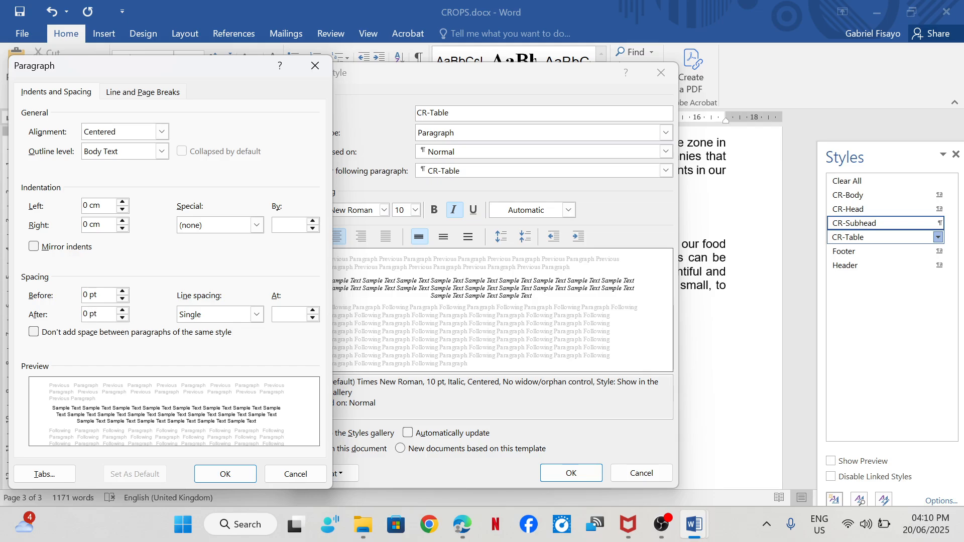
left_click(236, 472)
left_click(565, 480)
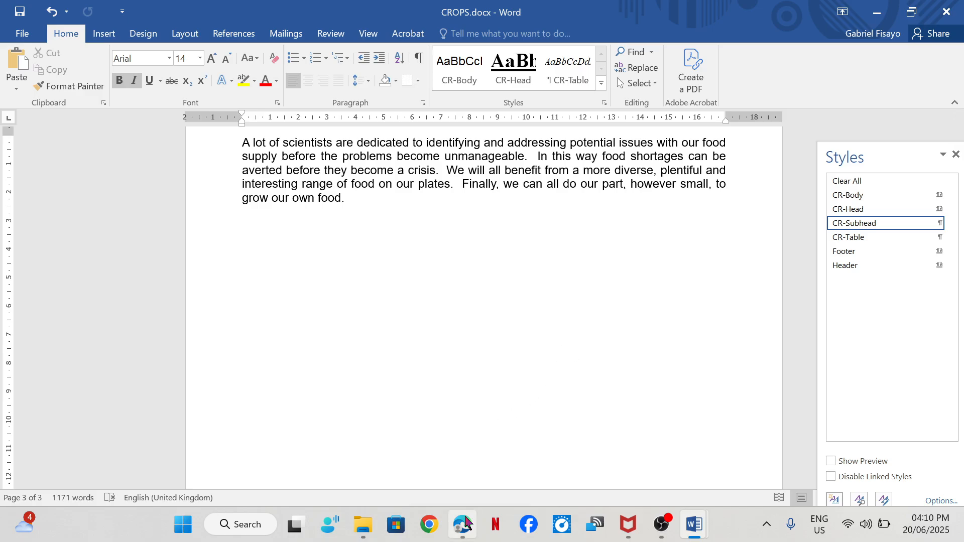
- Recheck step 4 in the exam paper in Edge, return to CROPS in Word and capture a screenshot of CR-Table's Modify Style dialog
left_click(463, 485)
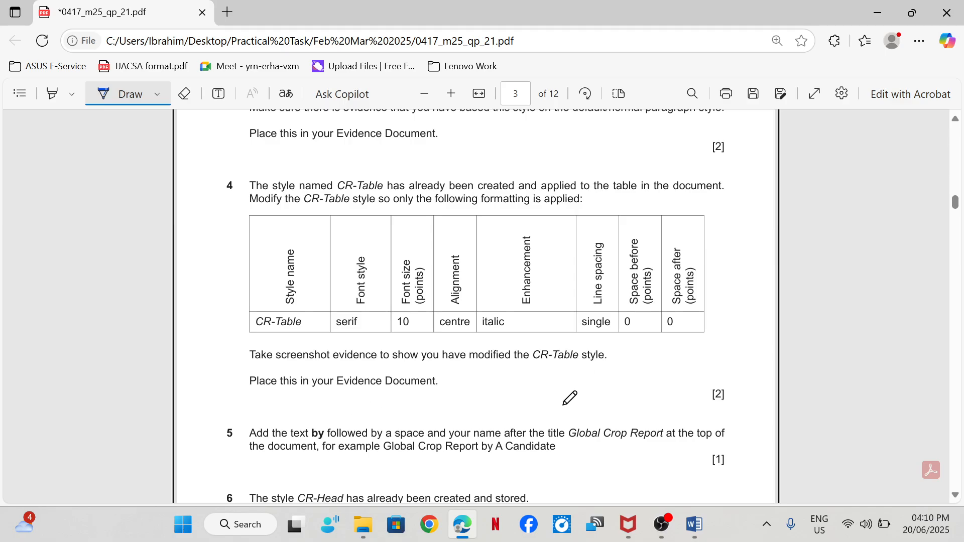
mouse_move(694, 524)
left_click(779, 475)
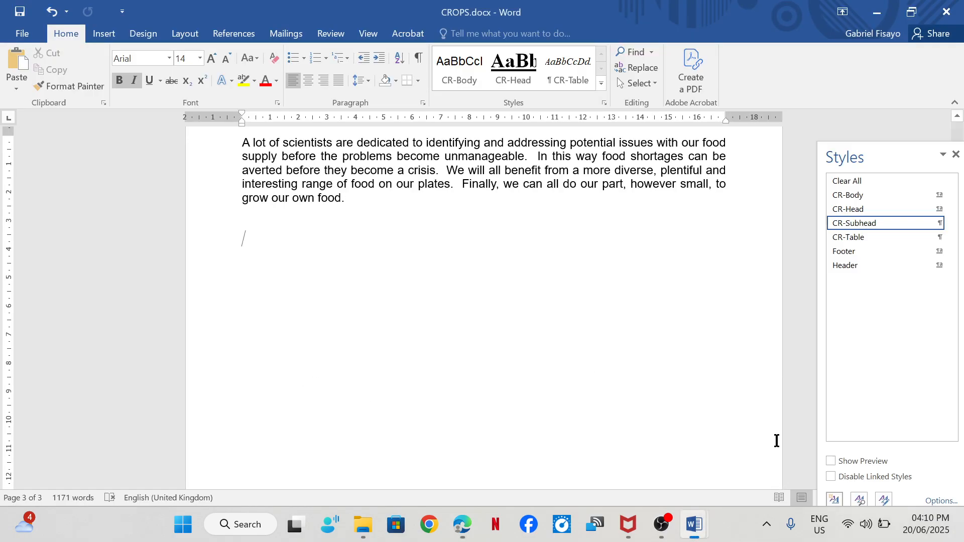
left_click(938, 237)
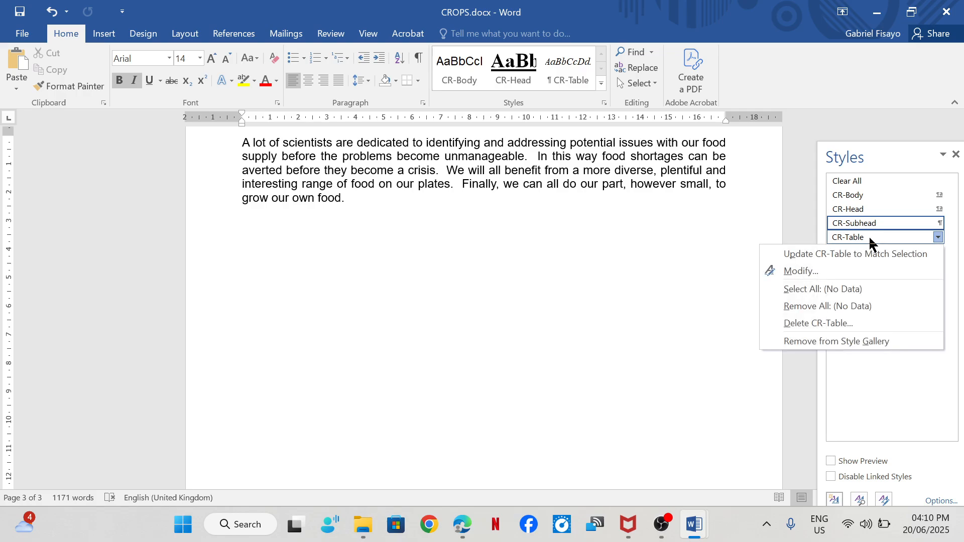
left_click(829, 276)
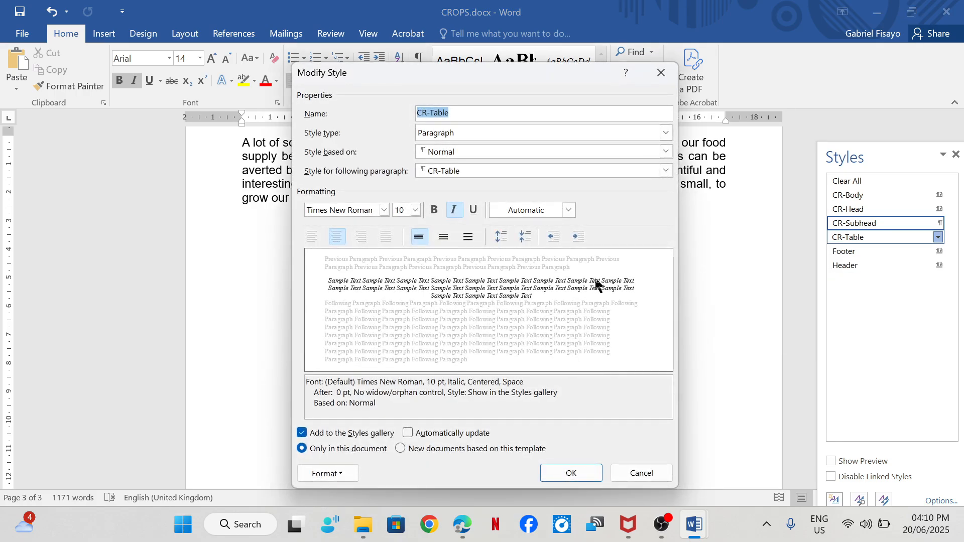
key("shift+super+s")
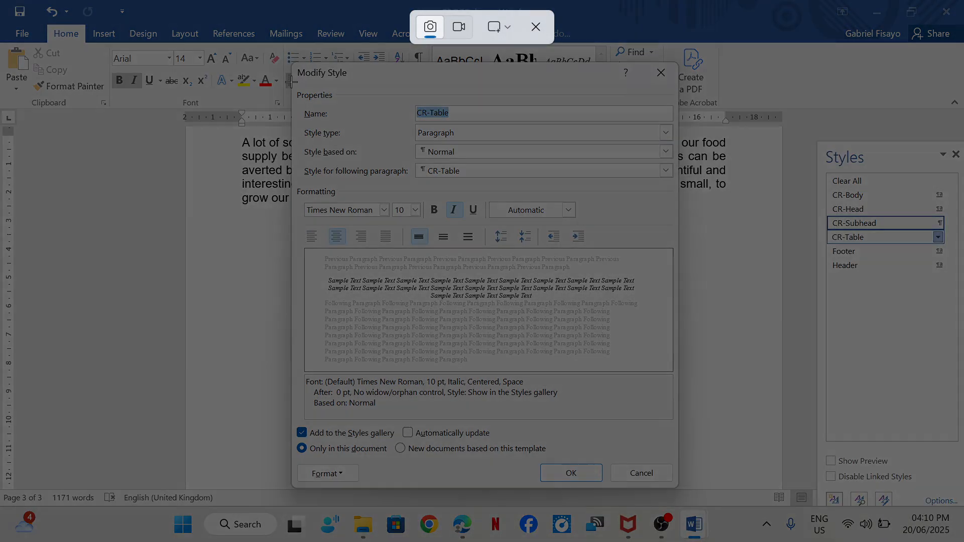
left_click_drag(290, 64, 680, 487)
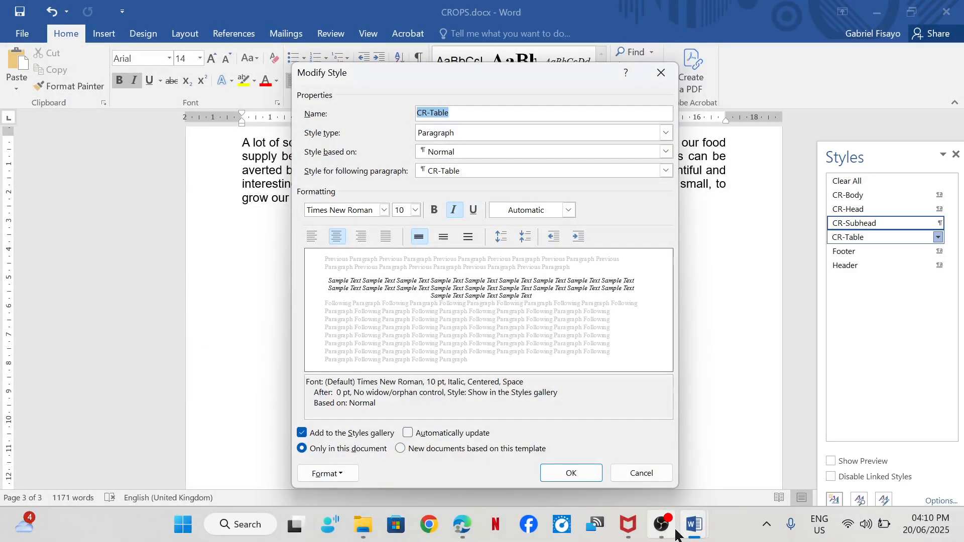
- Close the style dialog and paste the screenshot under Step 4 evidence in the EVIDENCE1234 document
mouse_move(694, 524)
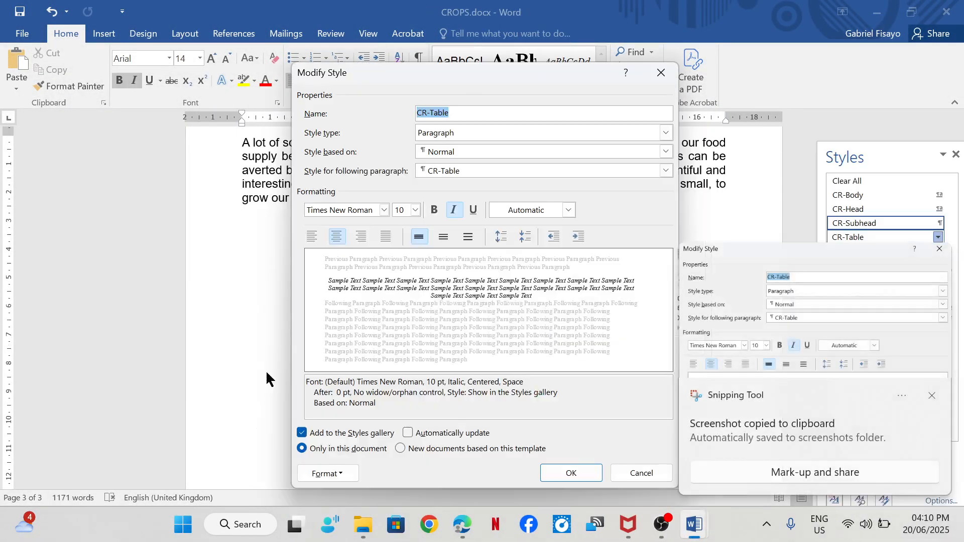
left_click(572, 472)
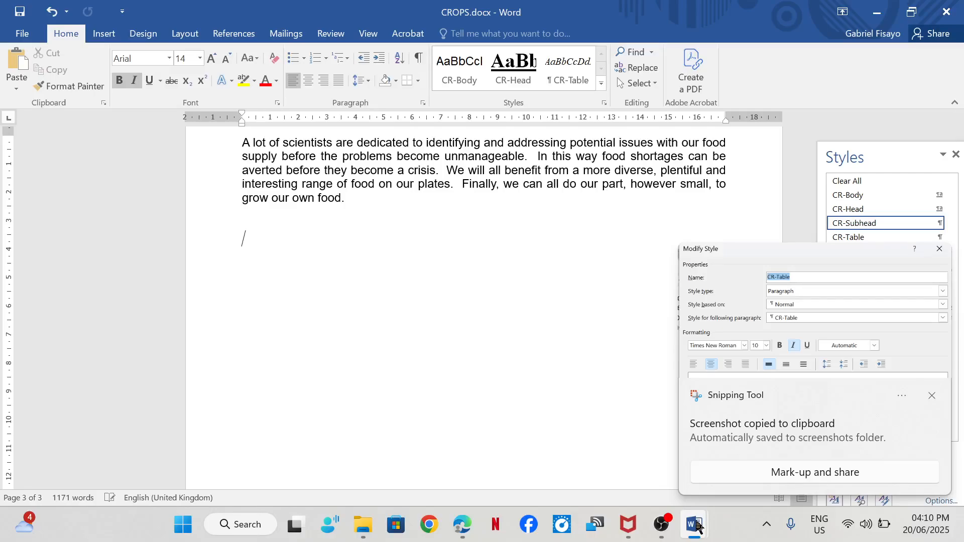
mouse_move(694, 524)
left_click(579, 447)
left_click(291, 405)
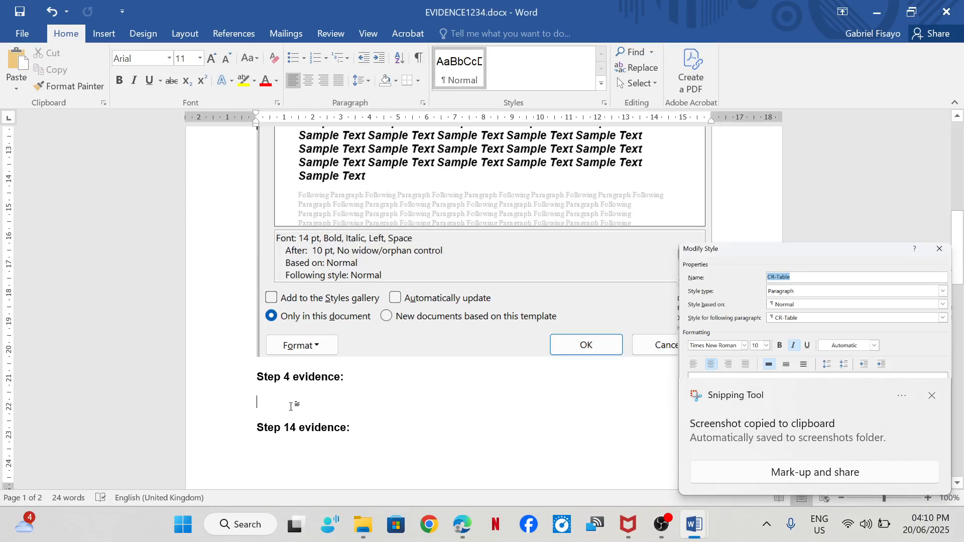
key("ctrl+v")
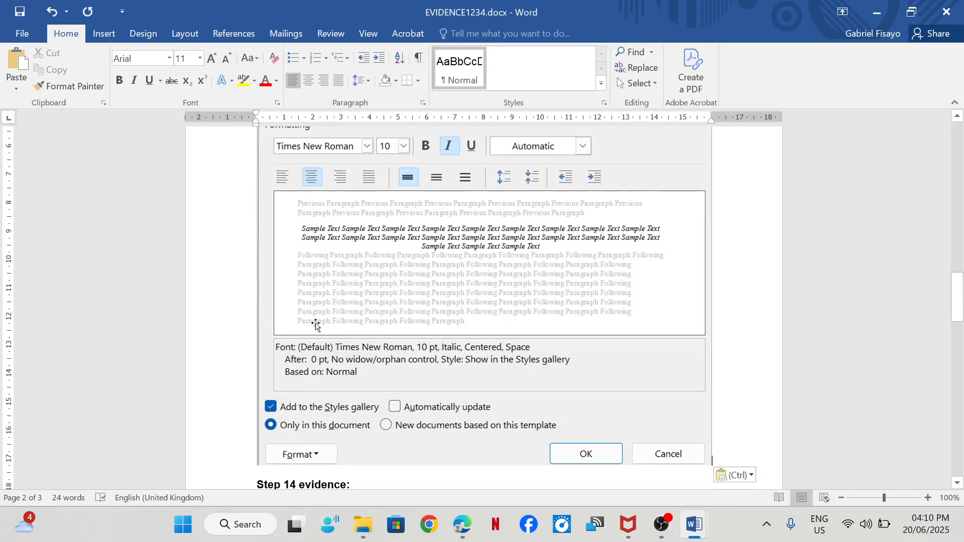
- Read step 5 in the exam paper in Edge and go to the Global Crop Report title in the CROPS document in Word
left_click(451, 458)
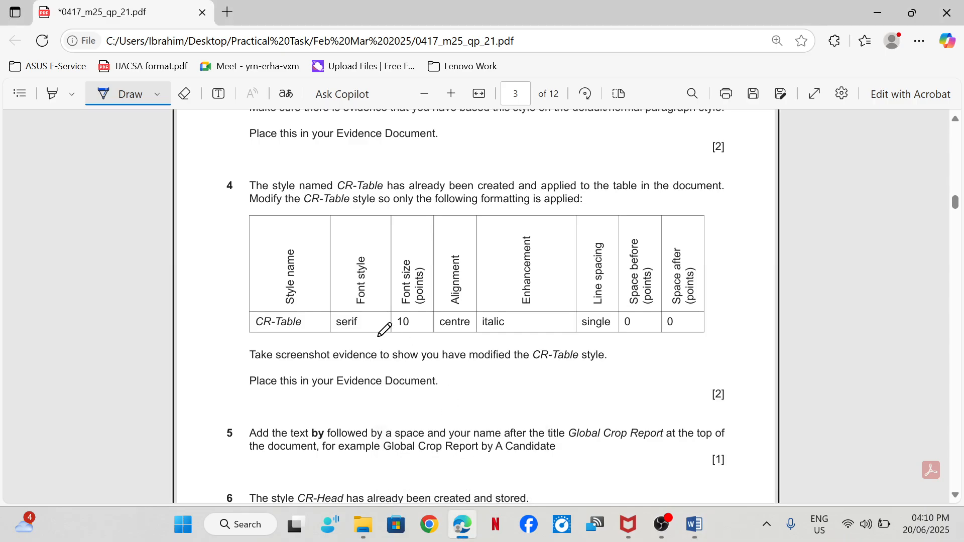
scroll(381, 328, "down", 3)
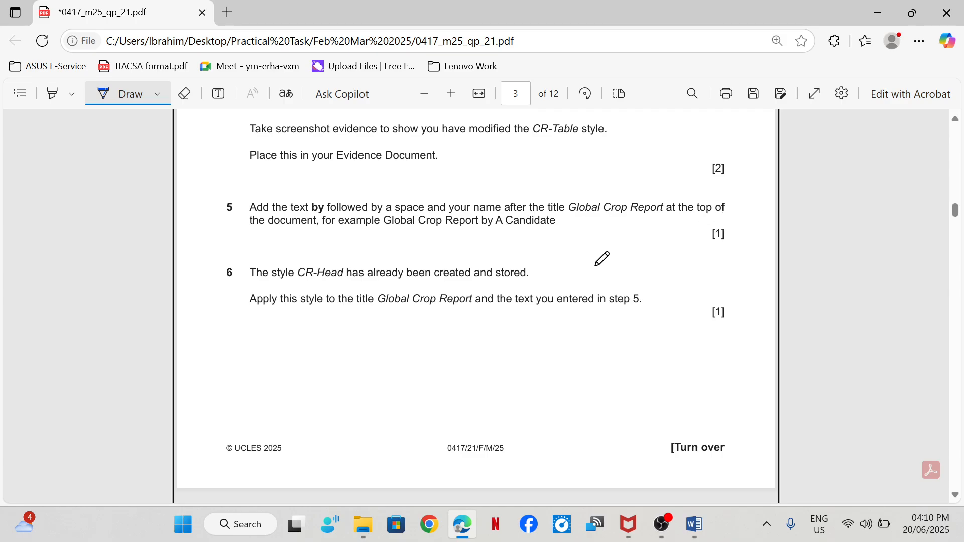
mouse_move(694, 524)
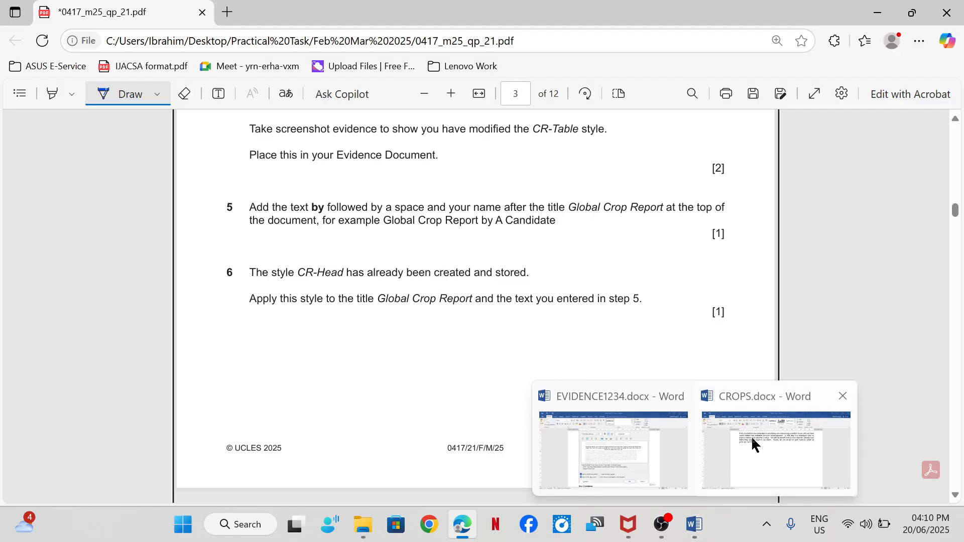
left_click(754, 445)
scroll(402, 240, "up", 15)
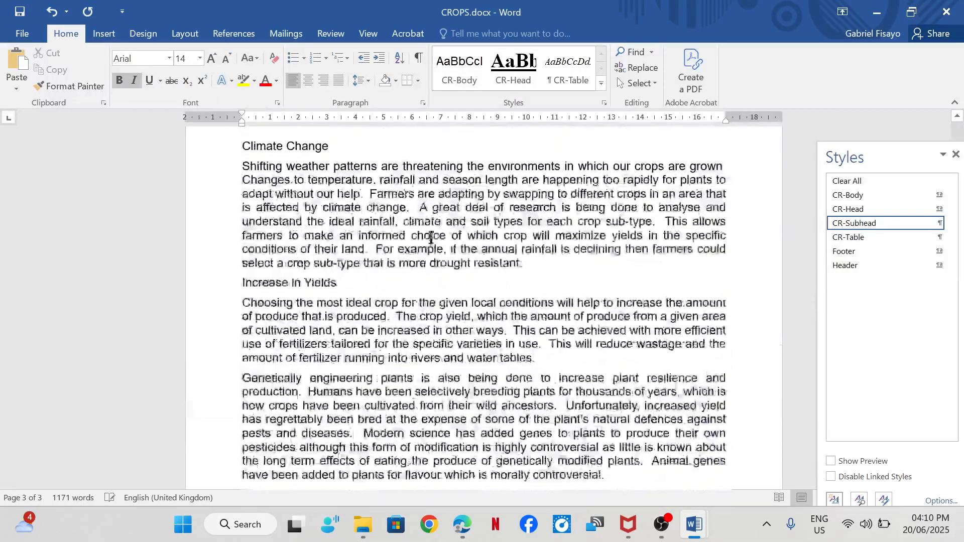
scroll(431, 238, "up", 20)
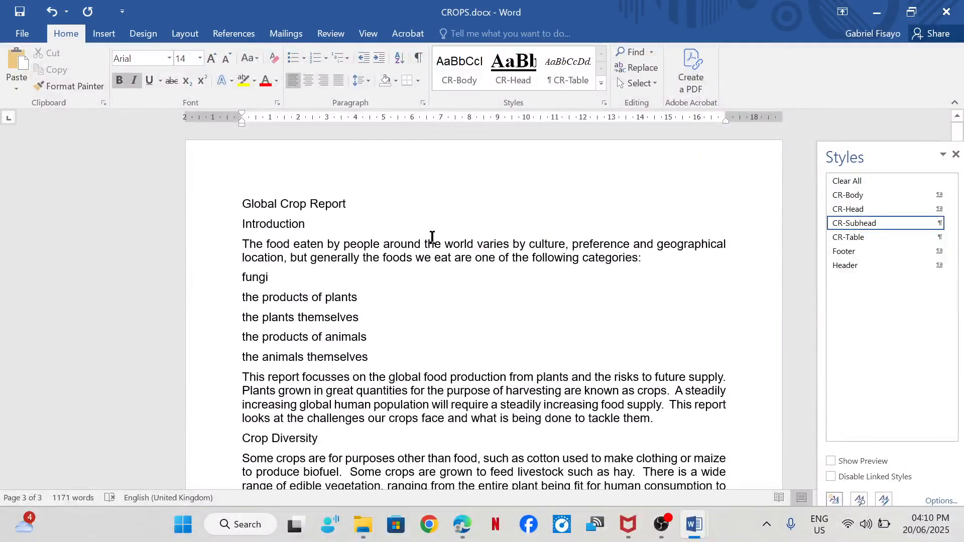
left_click(244, 205)
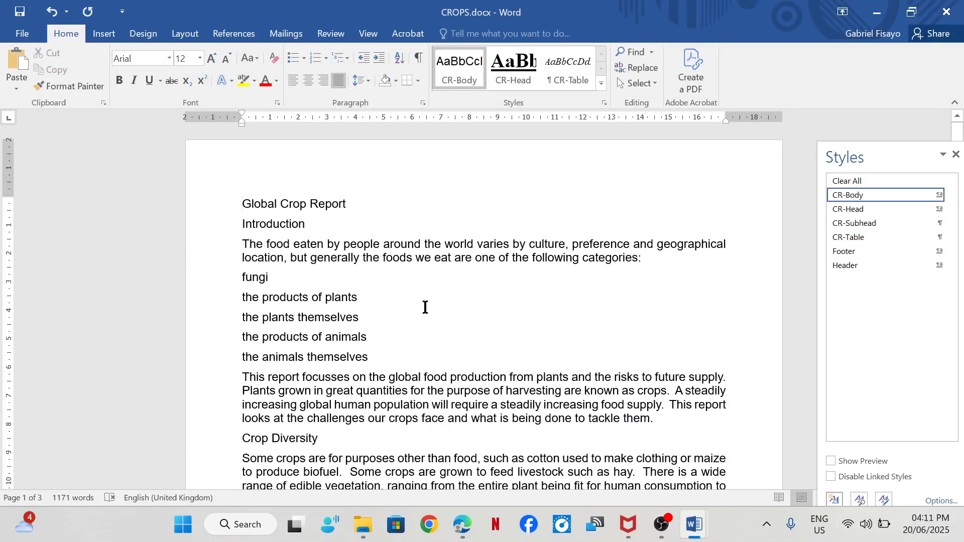
mouse_move(462, 524)
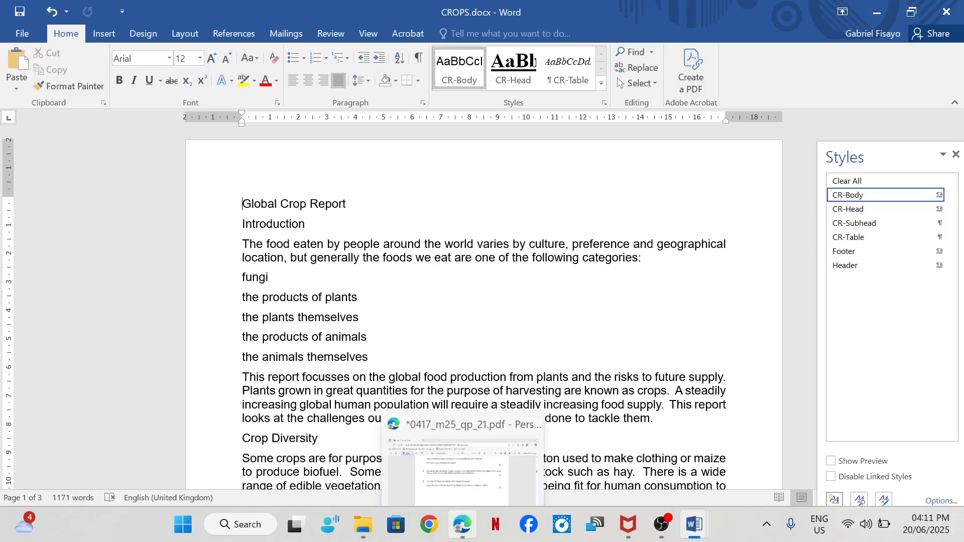
left_click(440, 441)
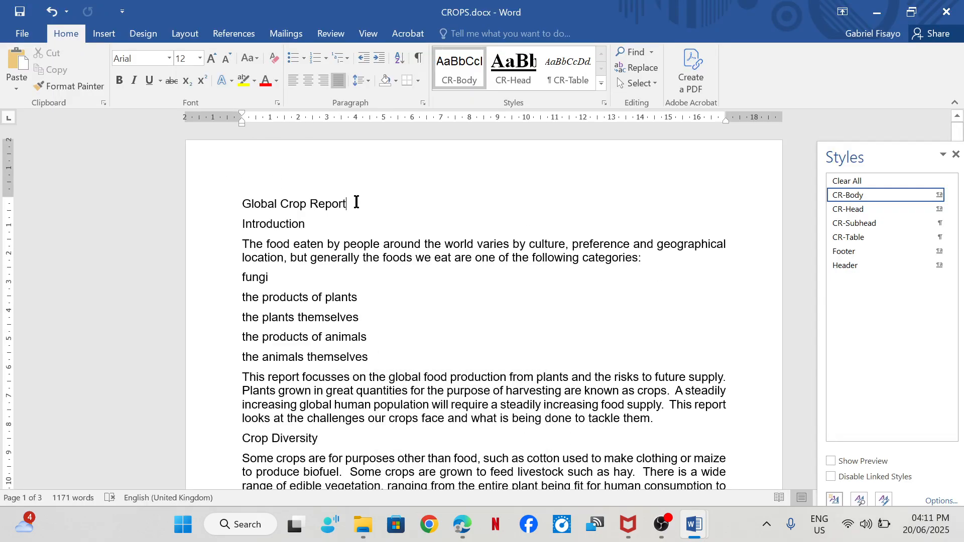
- Add the word by and the candidate's full name after the Global Crop Report title
type("by")
mouse_move(463, 524)
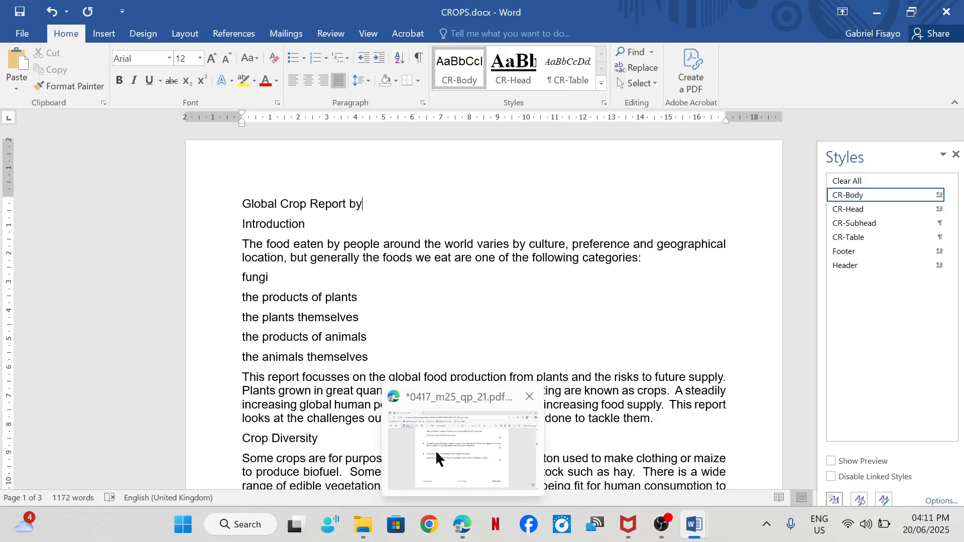
mouse_move(438, 448)
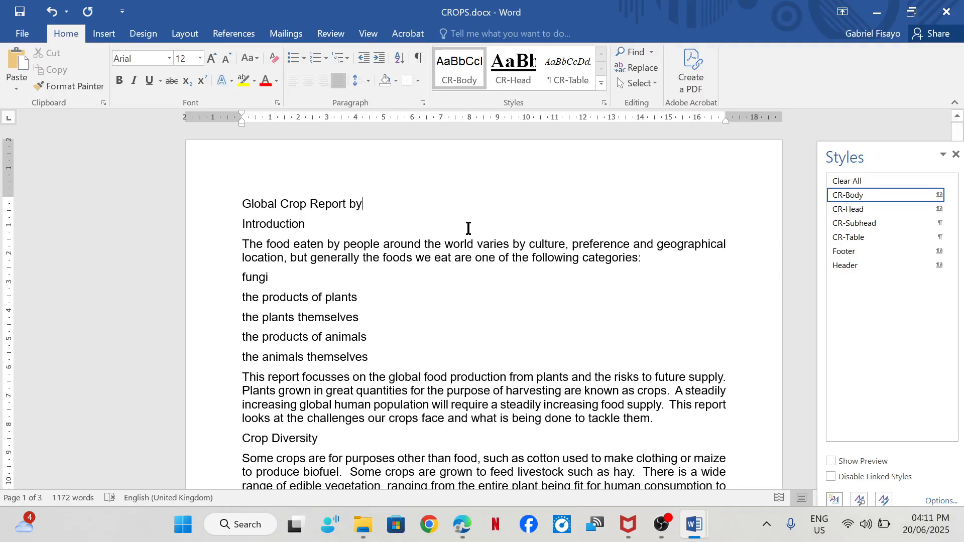
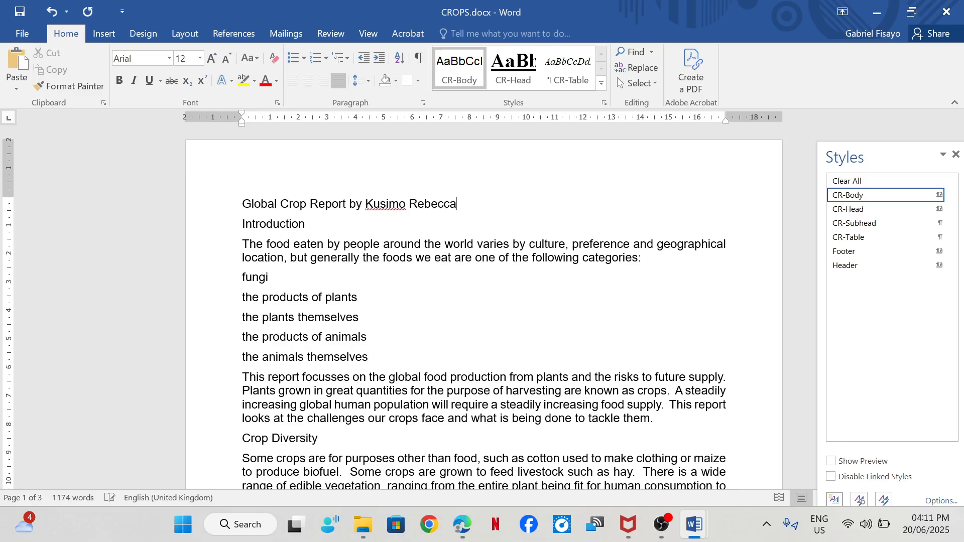
- Delete the first word of the candidate's name from the title and switch to the exam paper in Edge
double_click(391, 205)
key("Delete")
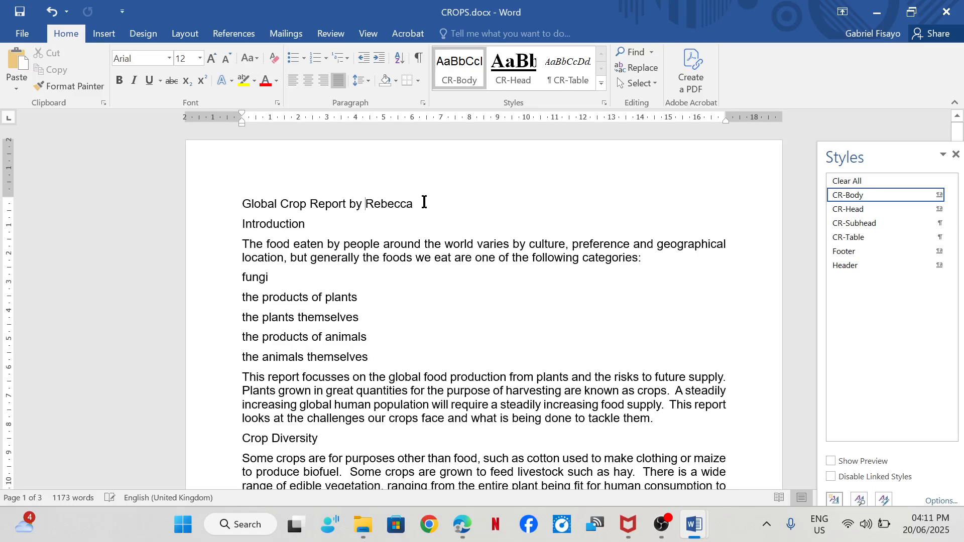
left_click(461, 524)
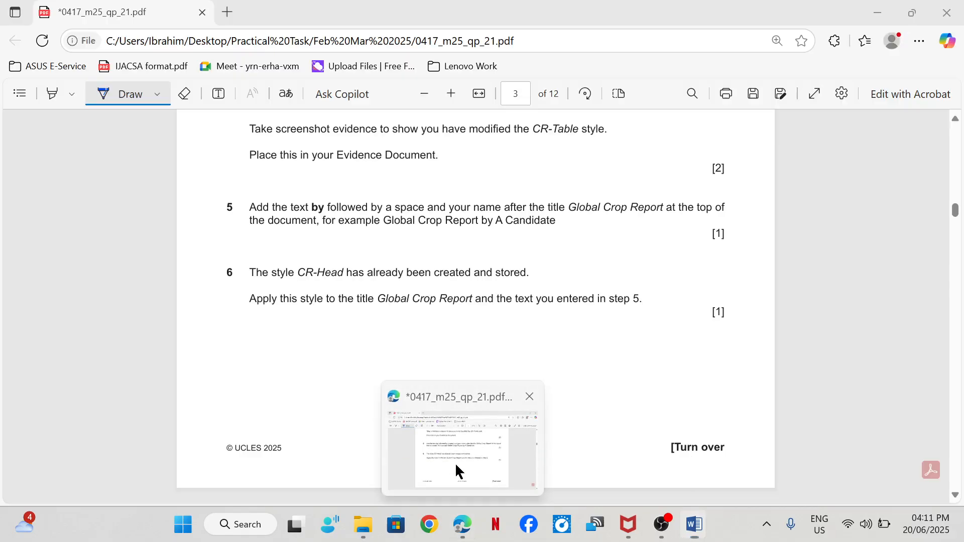
- Tick off step 5 in the exam paper and apply the CR-Head style to the title in the CROPS document in Word
left_click_drag(571, 222, 640, 203)
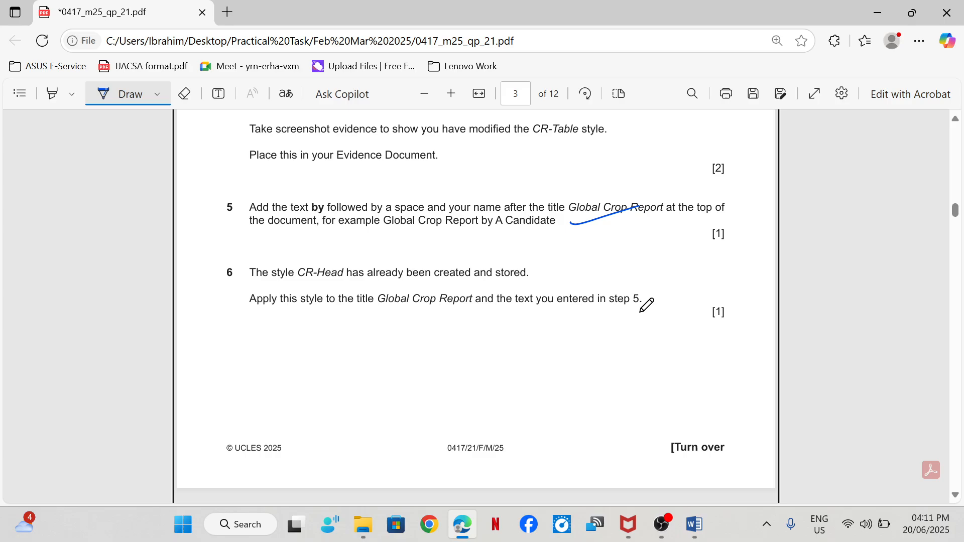
mouse_move(704, 522)
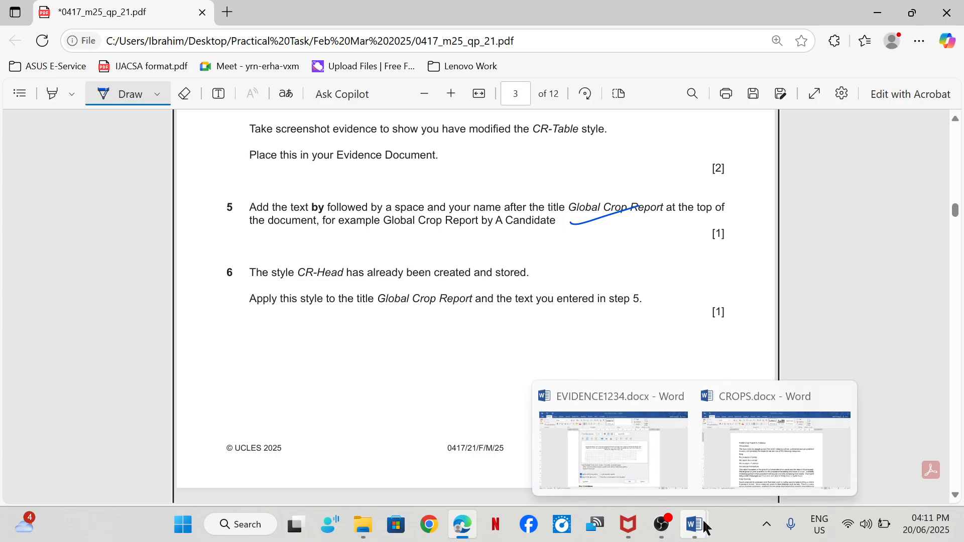
left_click(796, 478)
left_click_drag(414, 201, 251, 202)
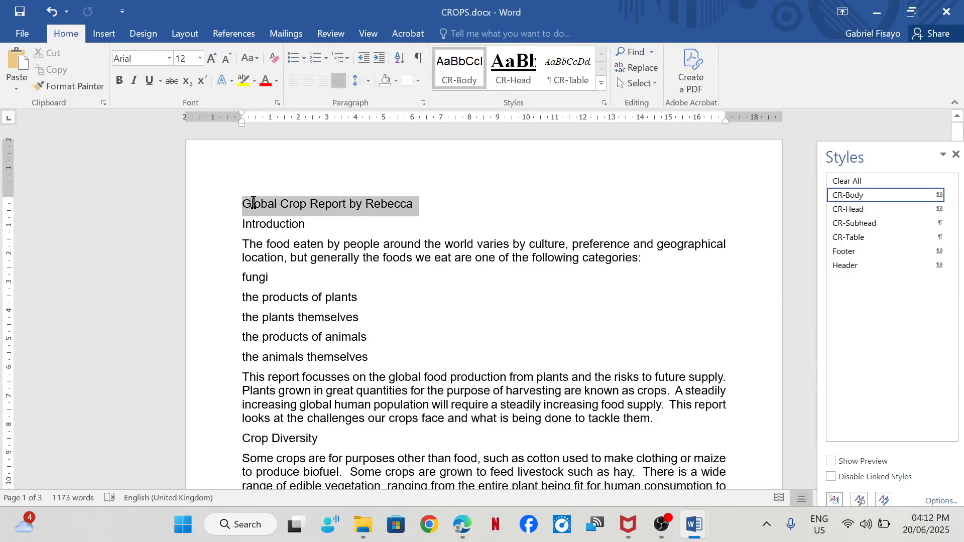
left_click(862, 209)
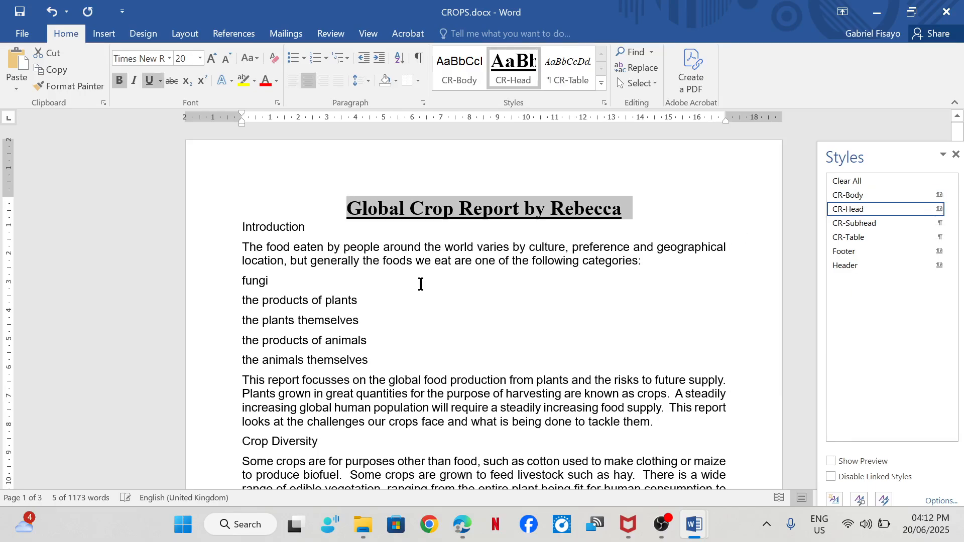
- Tick off step 6 in the exam paper in Edge and go to step 7 on page 4
left_click(462, 441)
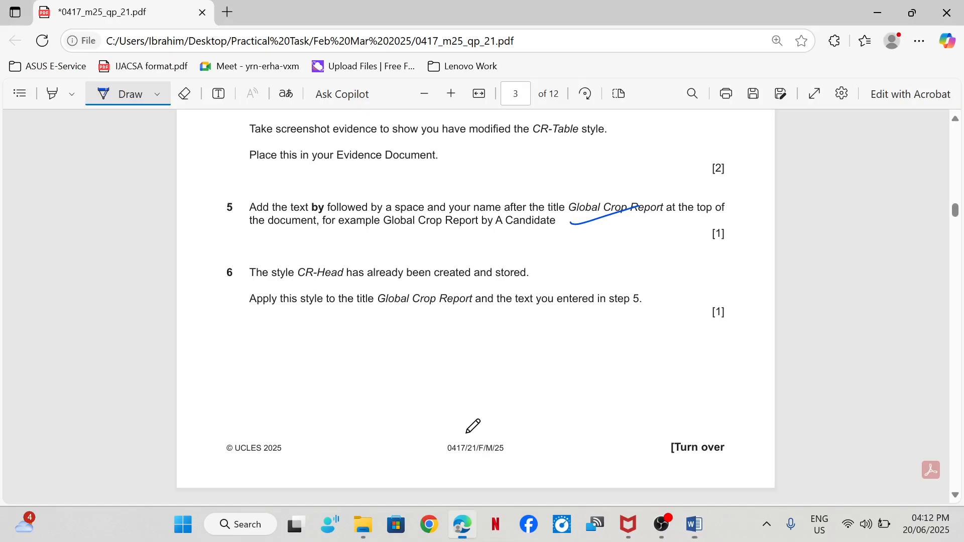
left_click_drag(507, 302, 562, 283)
scroll(482, 318, "down", 5)
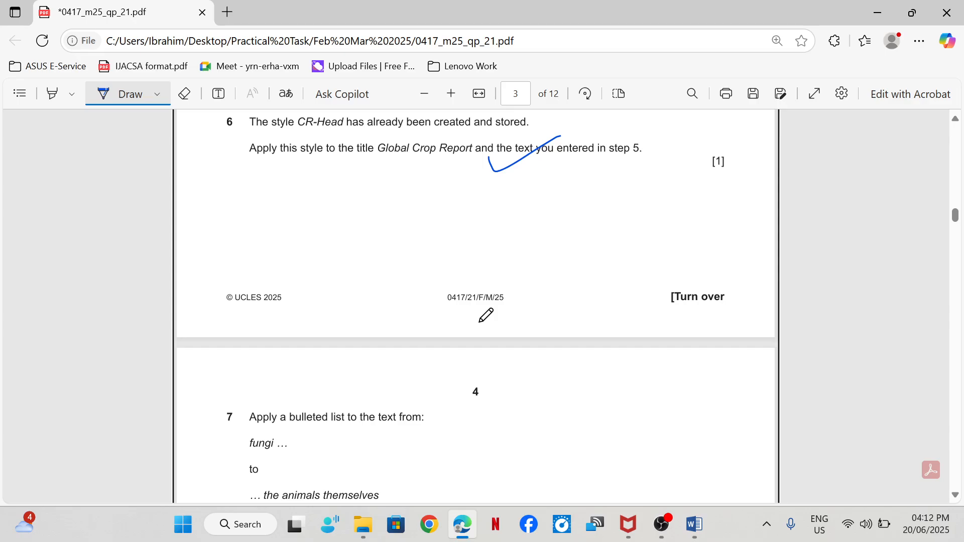
scroll(486, 315, "down", 1)
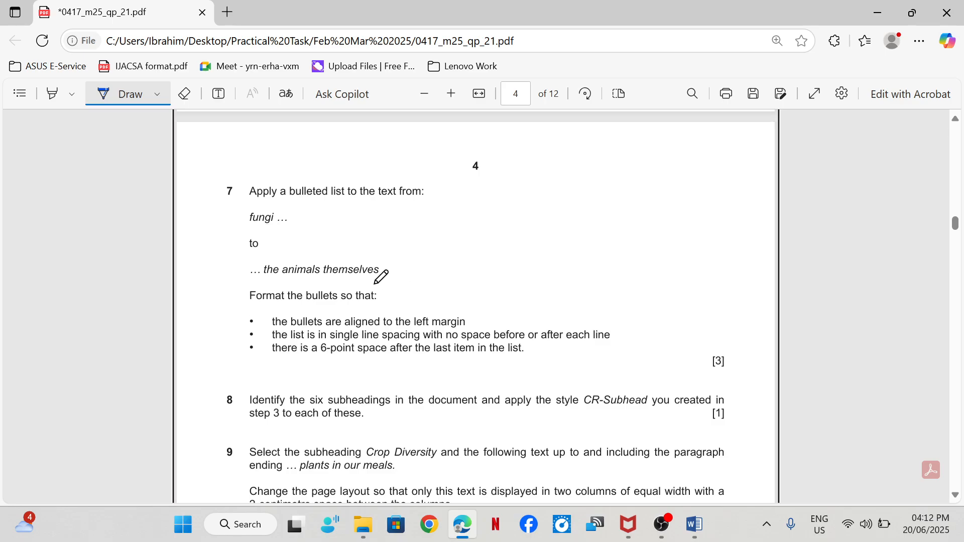
- Apply a bulleted list to the lines from fungi to the animals themselves in the CROPS document in Word
mouse_move(694, 524)
left_click(746, 445)
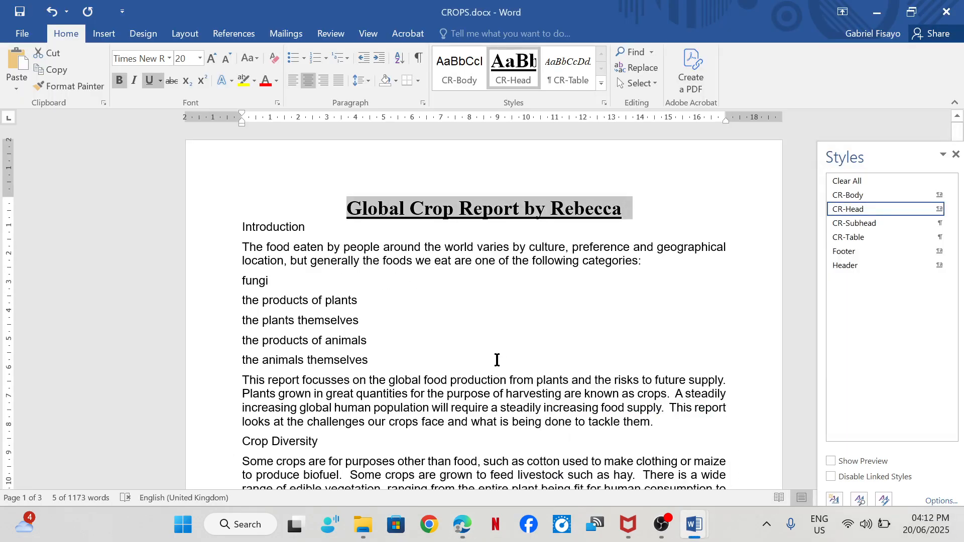
scroll(335, 333, "down", 1)
left_click_drag(237, 241, 421, 315)
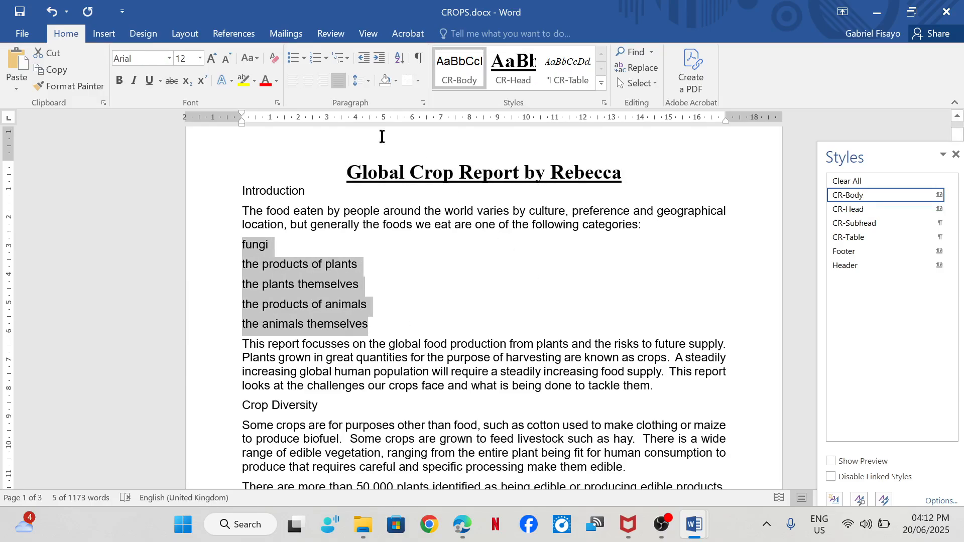
mouse_move(471, 533)
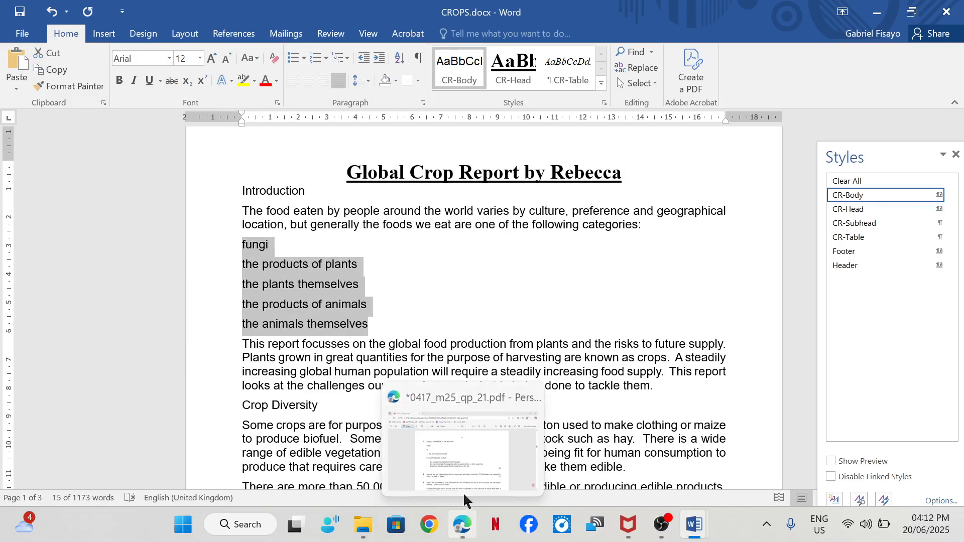
left_click(455, 473)
key("alt+Tab")
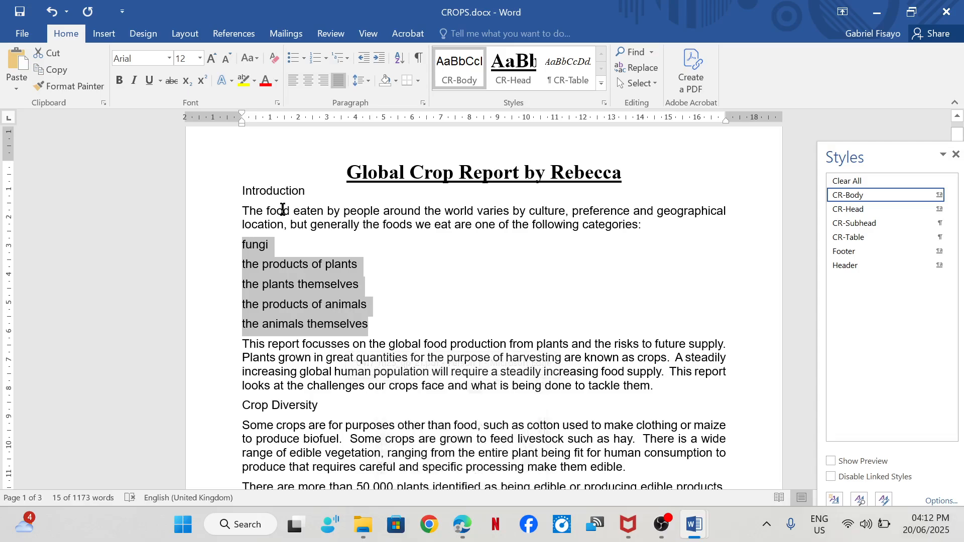
left_click(293, 59)
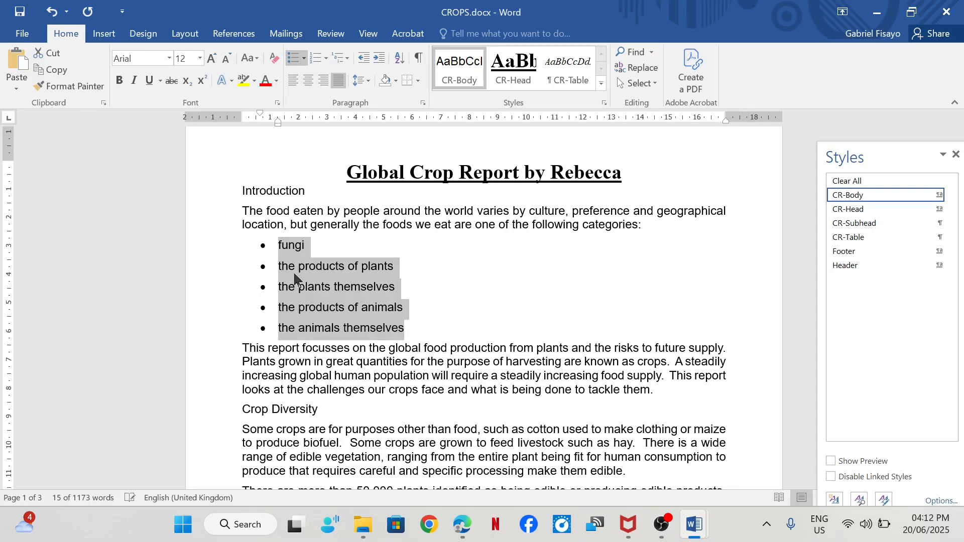
- Check step 7's bullet requirements in Edge, and set the list's left indent to 0 cm and spacing after to 0 pt in Word
mouse_move(462, 524)
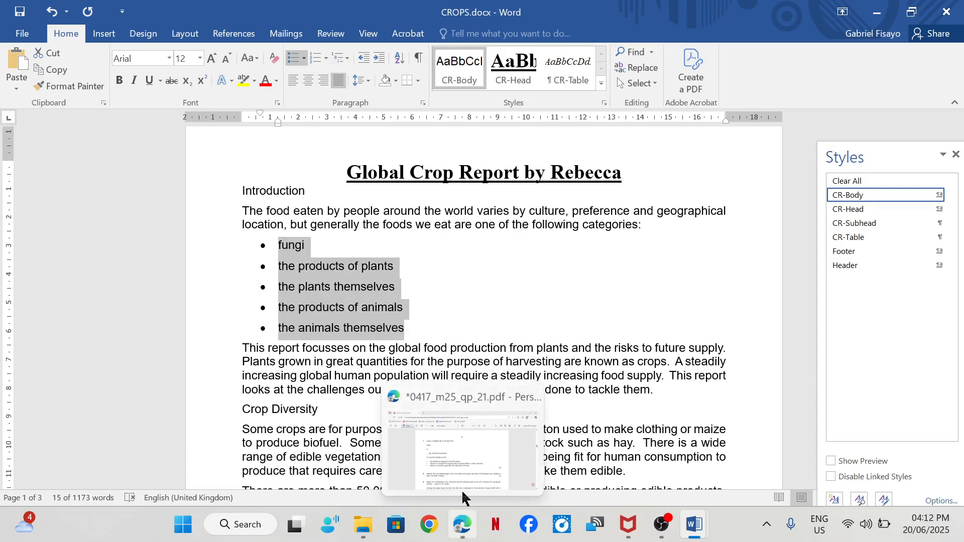
left_click(458, 472)
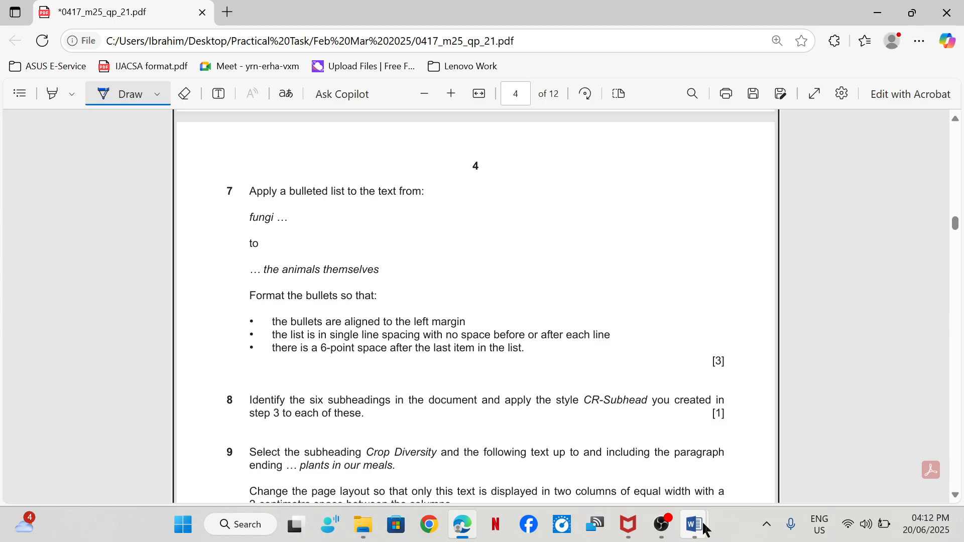
mouse_move(693, 524)
left_click(733, 455)
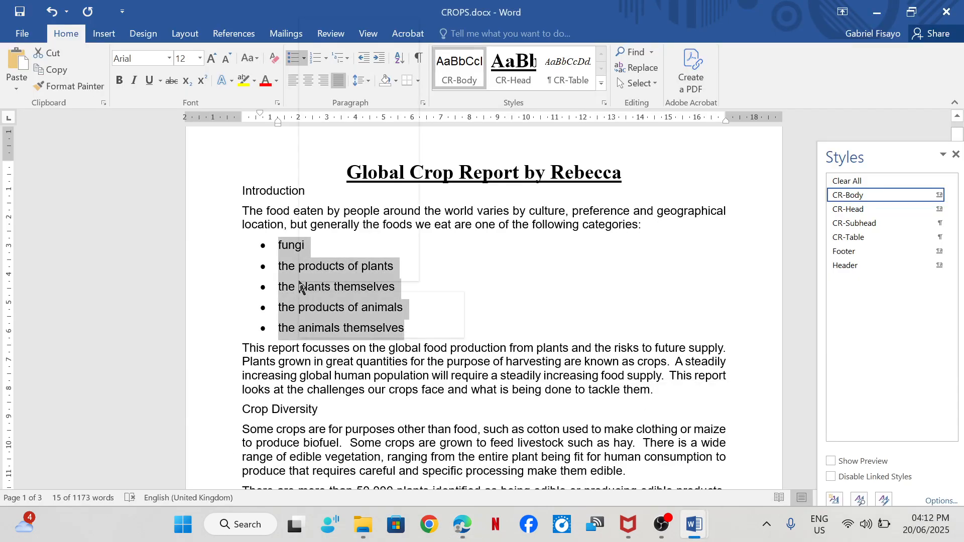
right_click(301, 287)
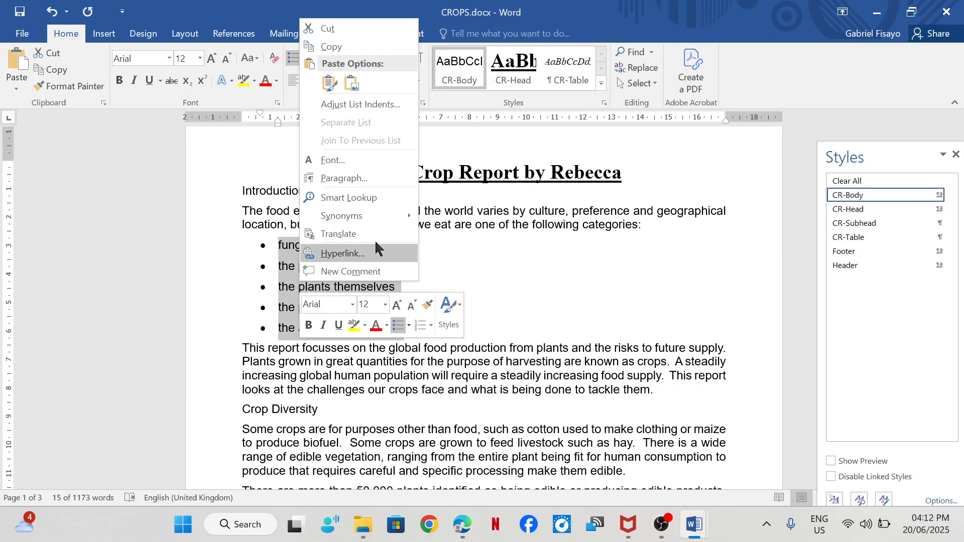
left_click(345, 179)
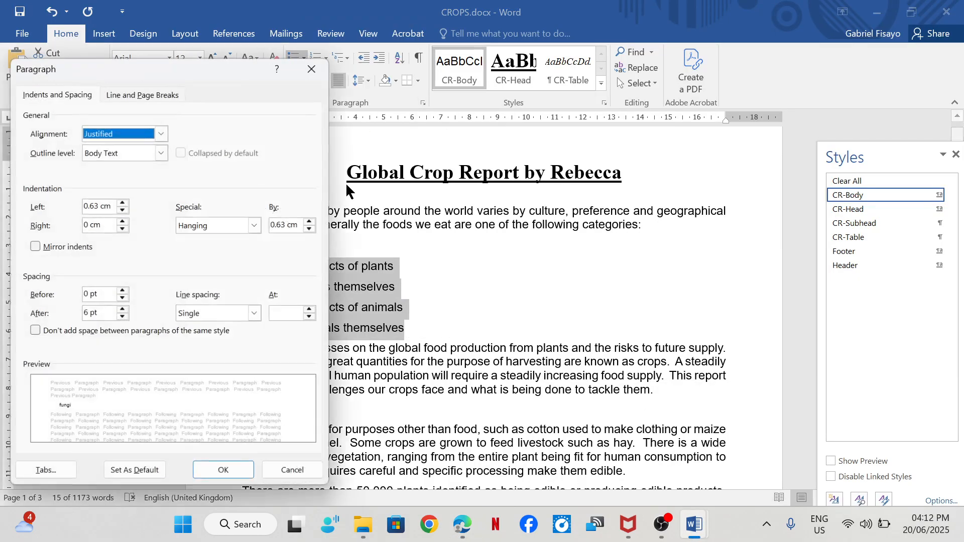
left_click(123, 211)
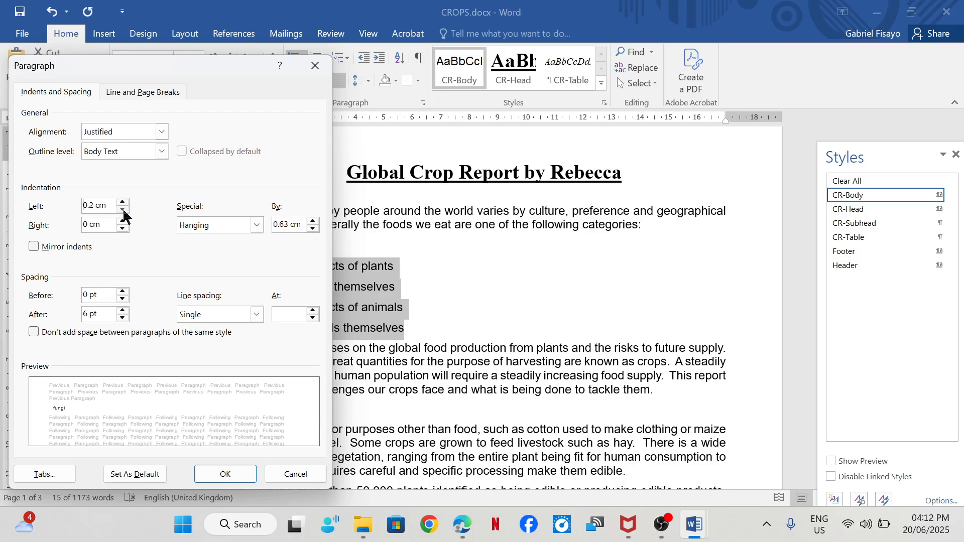
left_click(123, 211)
mouse_move(455, 525)
mouse_move(461, 447)
key("BackSpace")
type("0")
mouse_move(464, 431)
left_click(223, 474)
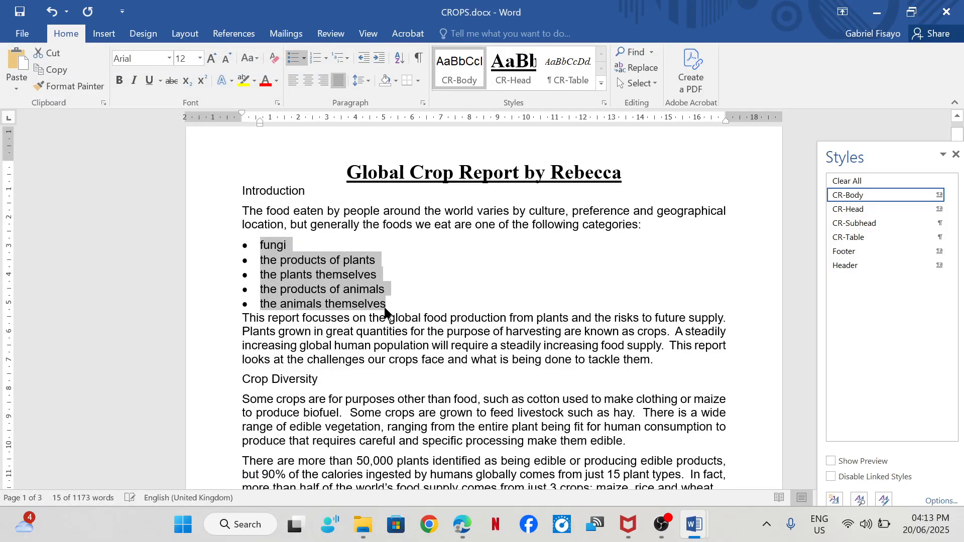
- Set the spacing before the paragraph that follows the bulleted list to 6 pt
left_click(406, 305)
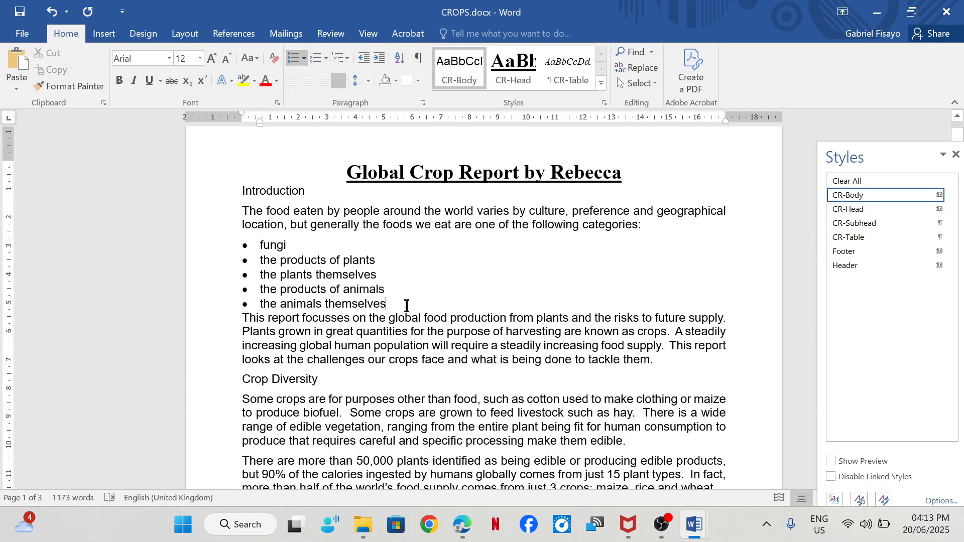
left_click(239, 320)
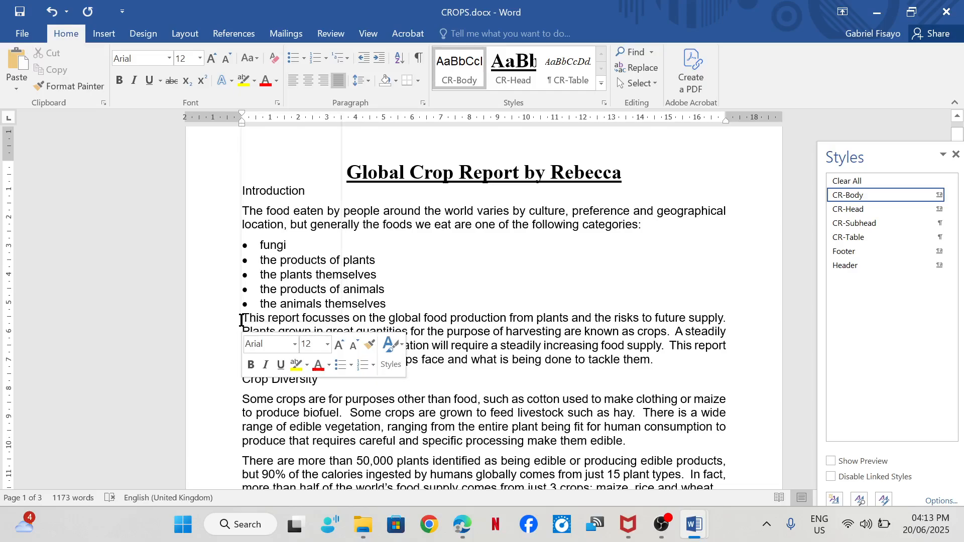
right_click(241, 319)
left_click(285, 217)
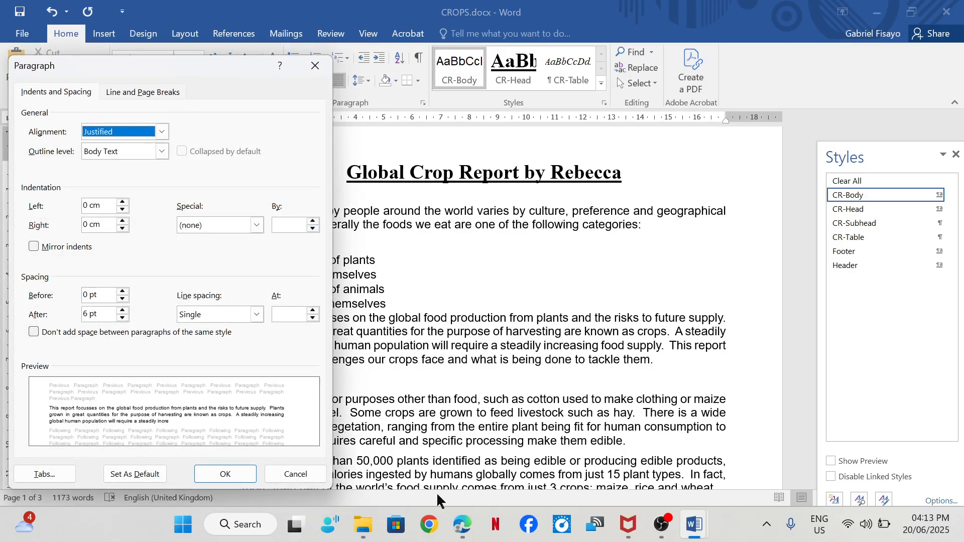
left_click(465, 440)
left_click(86, 296)
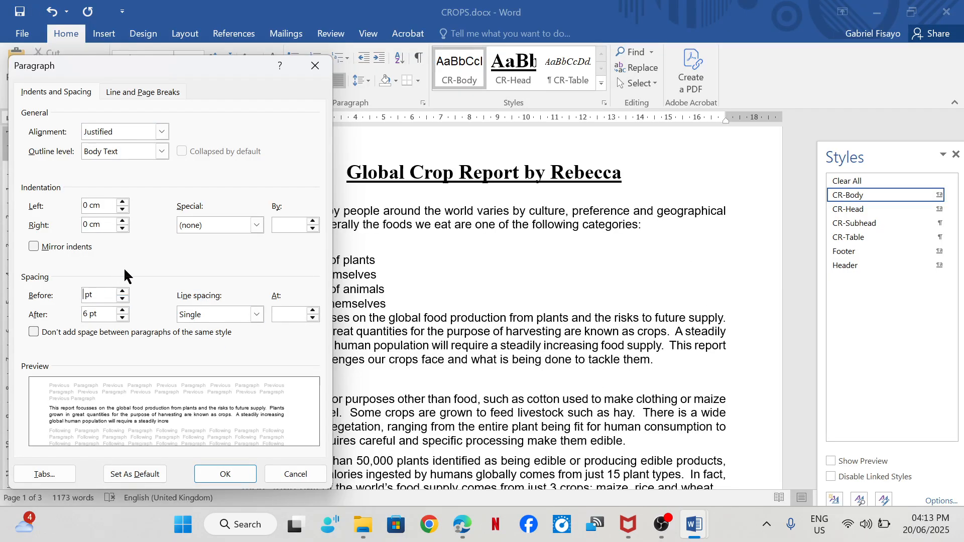
type("6")
left_click(227, 475)
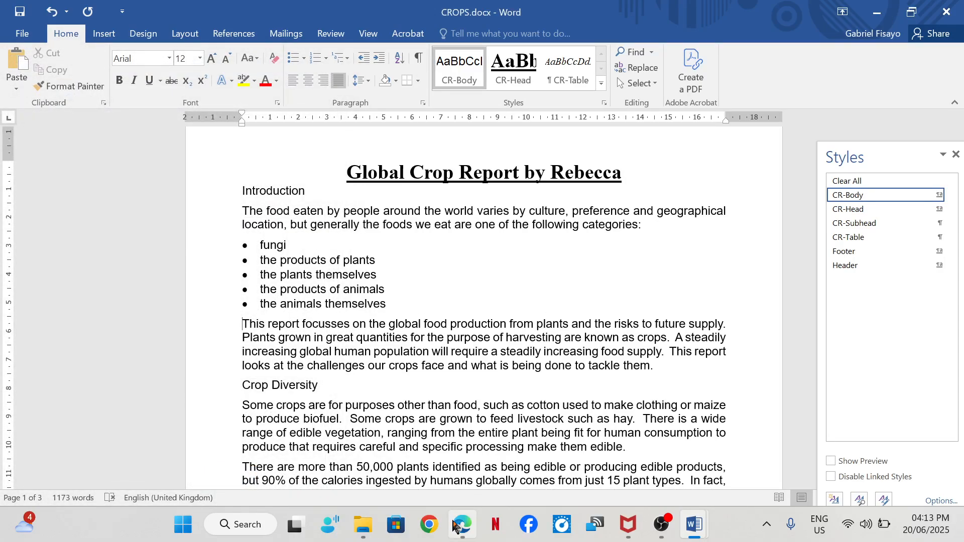
- Tick off step 7 in the exam paper in Edge and go to step 8
left_click(451, 471)
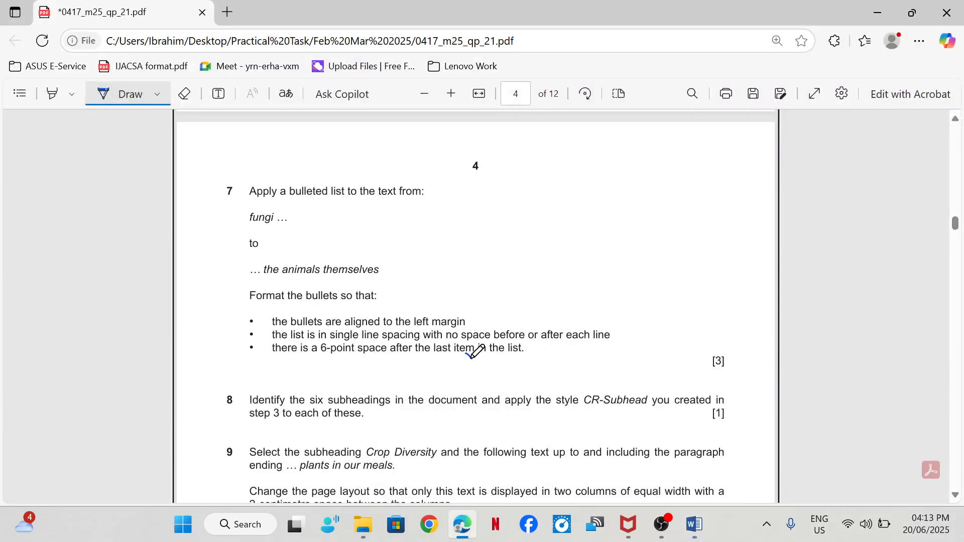
left_click_drag(465, 351, 564, 286)
scroll(525, 318, "down", 5)
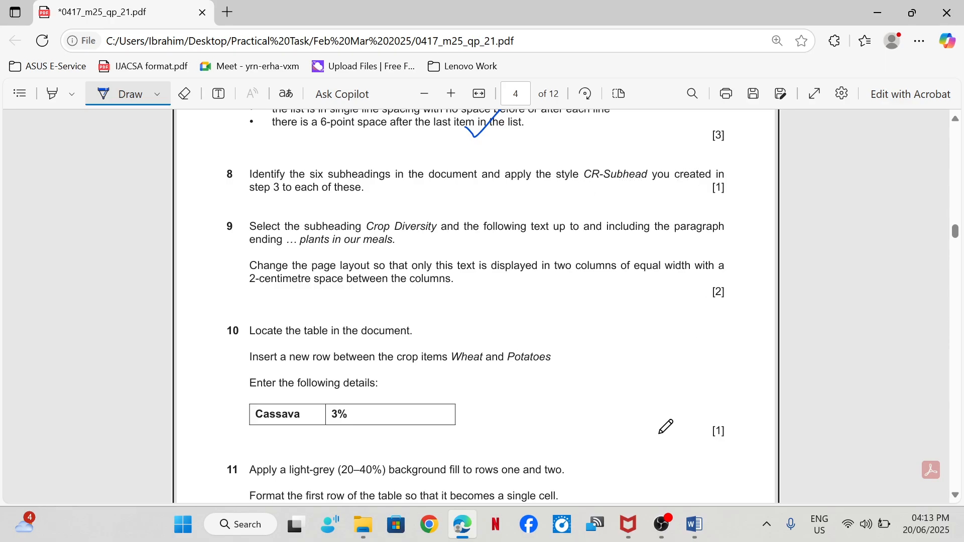
- Apply the CR-Subhead style to the subheadings Introduction, Crop Diversity, Climate Change, Increase in Yields, Education and Conclusion in the CROPS document in Word
mouse_move(693, 524)
left_click(751, 462)
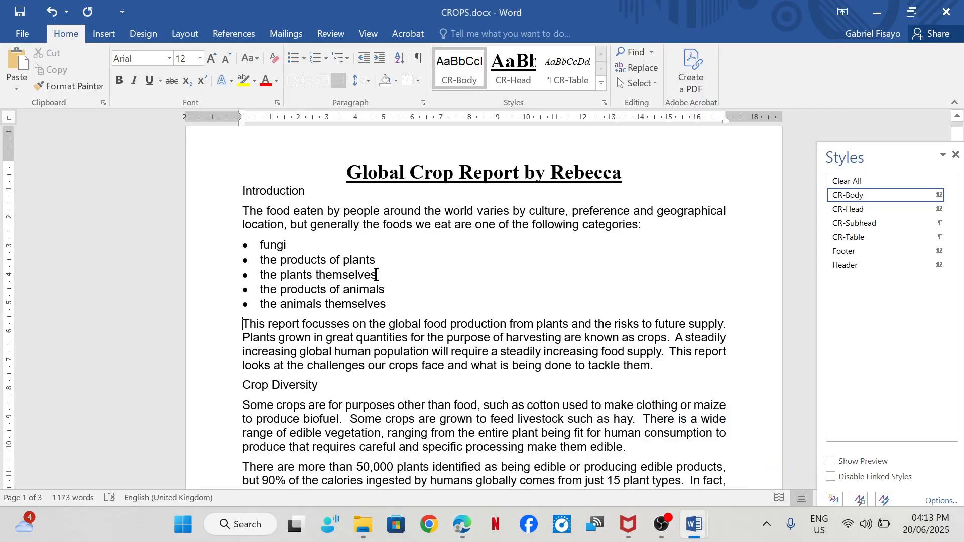
mouse_move(461, 524)
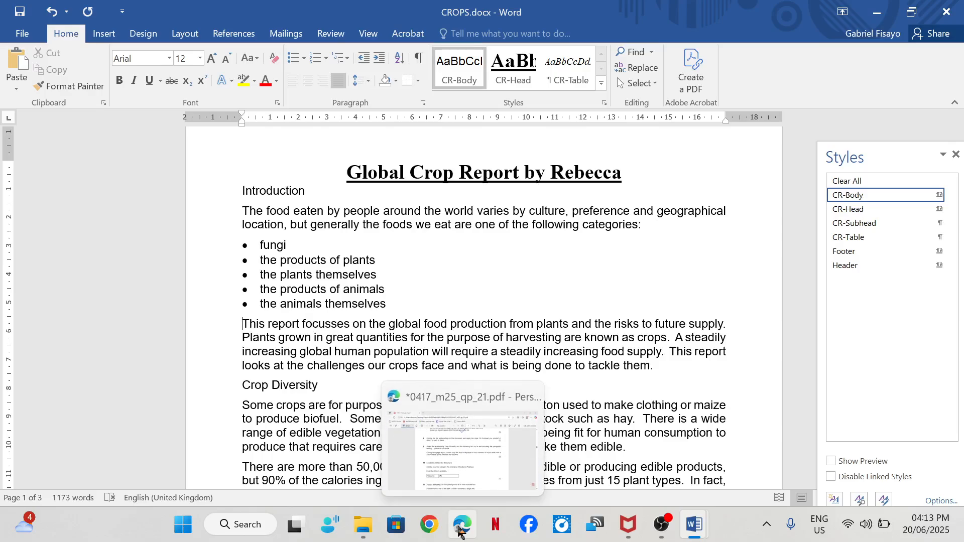
mouse_move(465, 458)
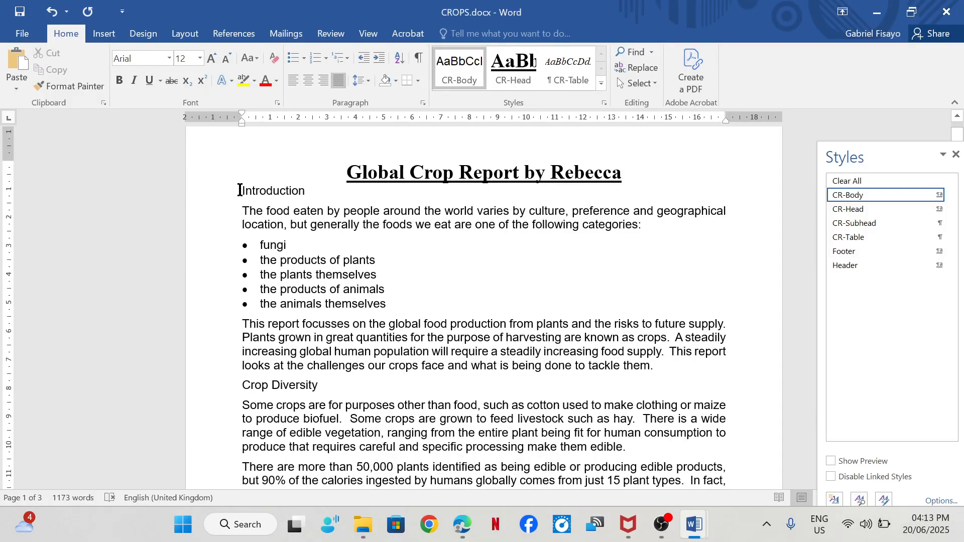
left_click_drag(239, 190, 311, 192)
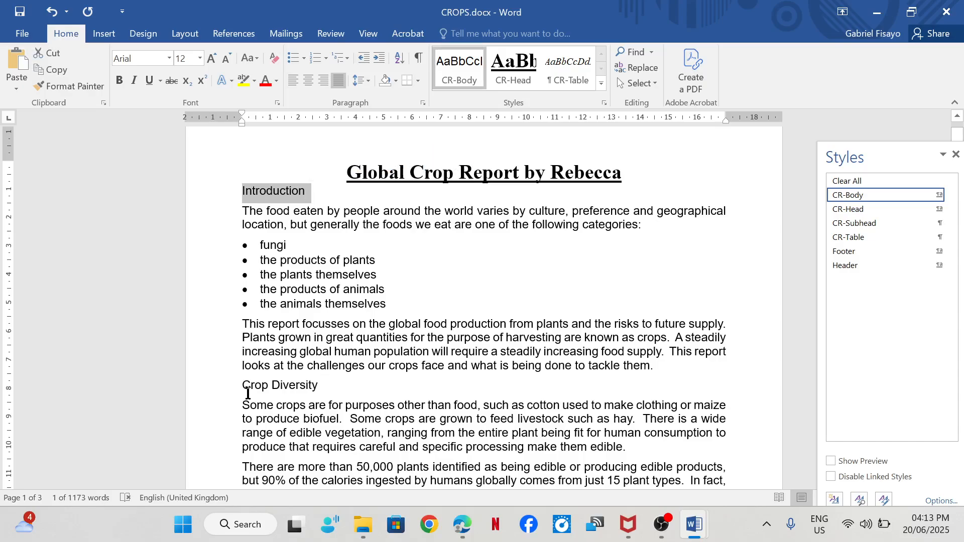
left_click_drag(239, 389, 316, 387)
scroll(314, 372, "down", 5)
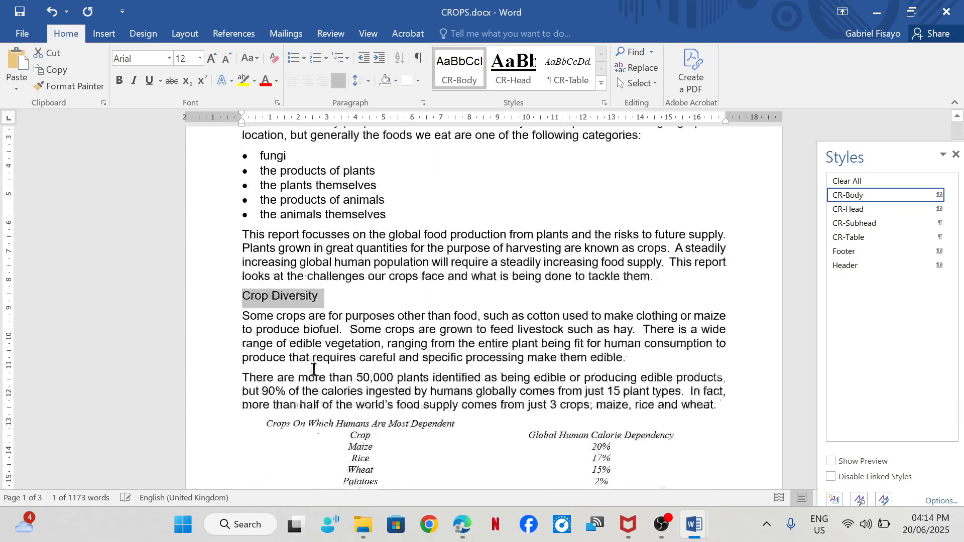
scroll(319, 351, "down", 8)
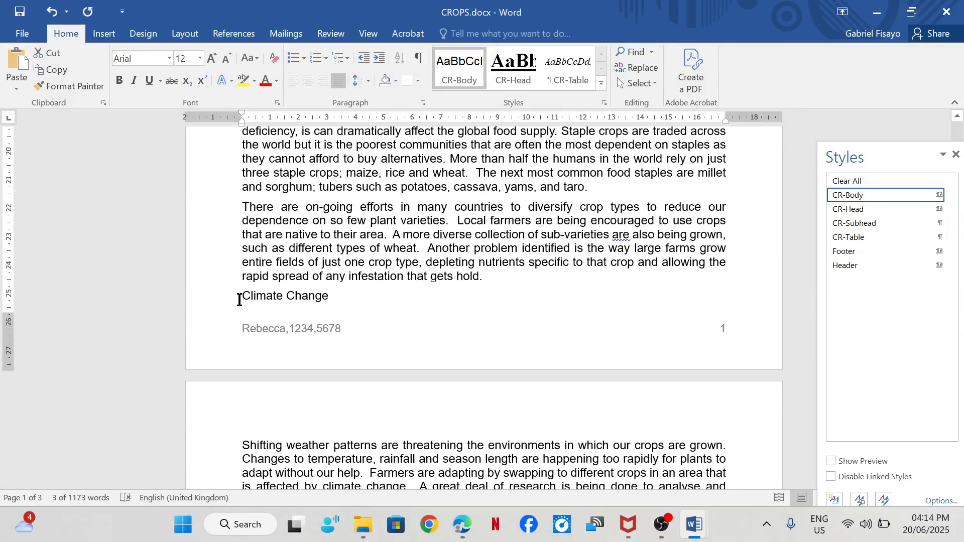
left_click_drag(239, 300, 329, 296)
scroll(318, 311, "down", 4)
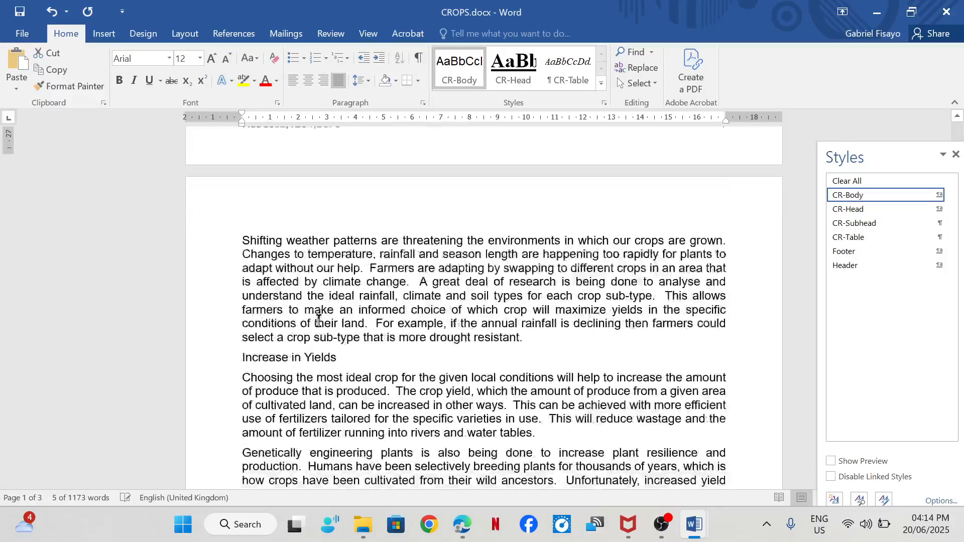
left_click_drag(239, 346, 335, 346)
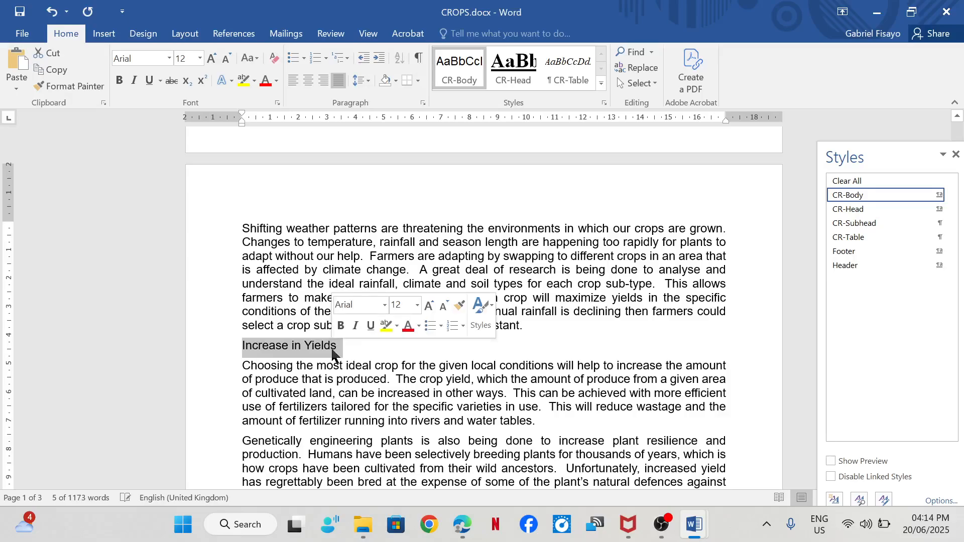
scroll(332, 348, "down", 4)
scroll(321, 348, "down", 4)
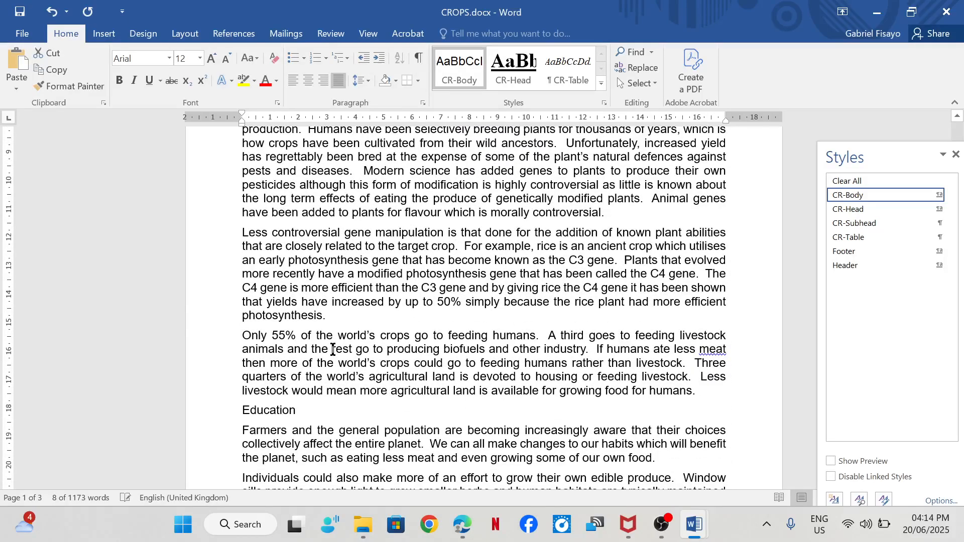
left_click_drag(239, 337, 303, 339)
scroll(293, 341, "down", 3)
scroll(294, 340, "down", 2)
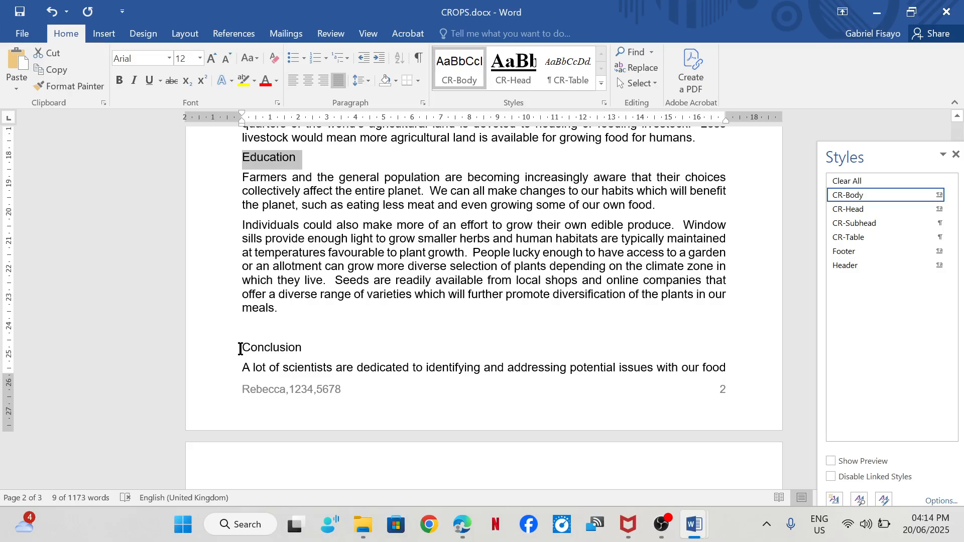
left_click_drag(240, 349, 303, 351)
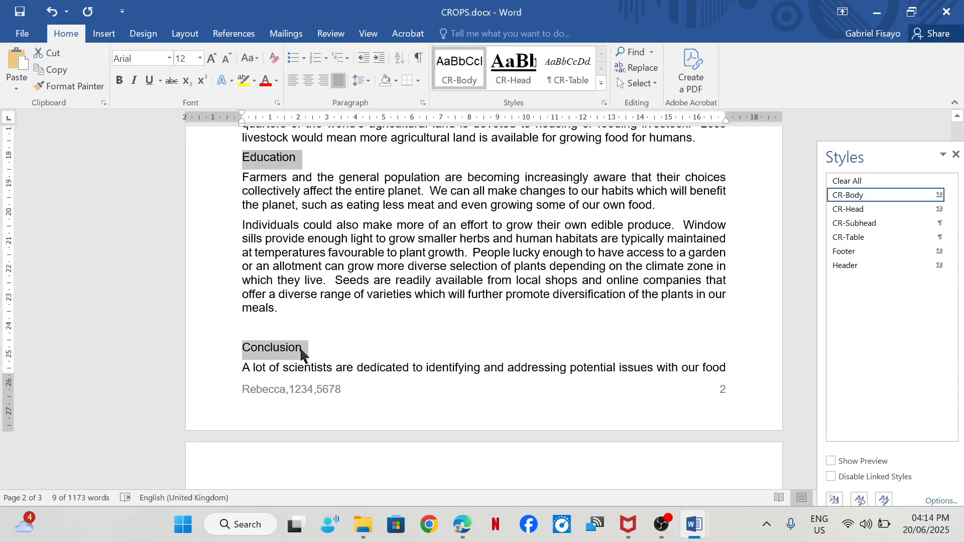
left_click(862, 224)
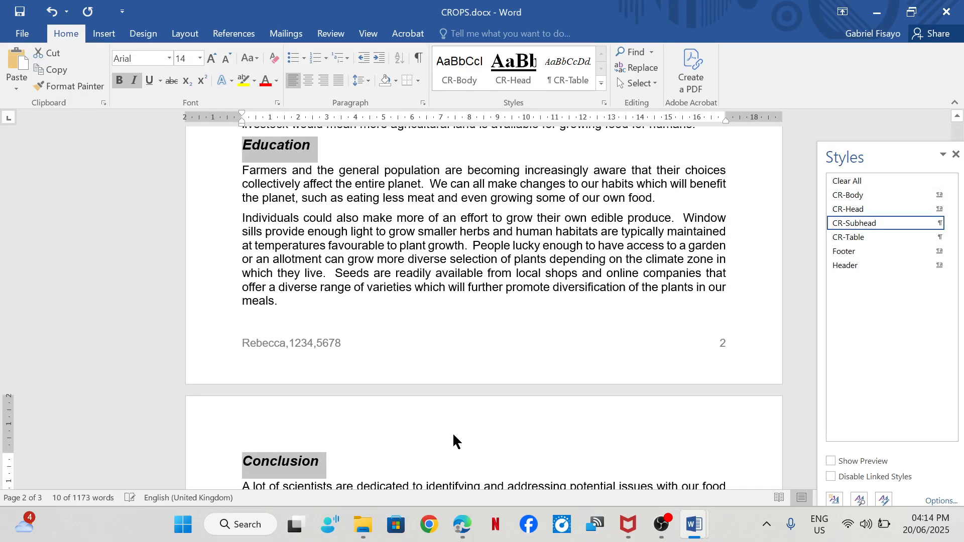
- Tick off step 8 in the exam paper in Edge and underline "plants in our meals" in step 9
mouse_move(462, 522)
left_click(462, 501)
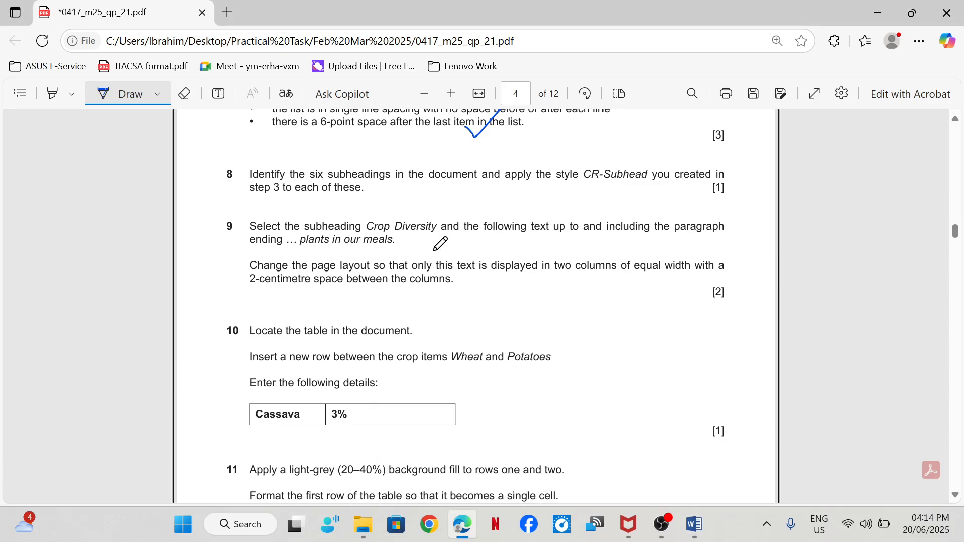
mouse_move(425, 188)
left_mouse_down()
mouse_move(444, 194)
mouse_move(485, 173)
left_mouse_up()
left_click_drag(302, 254, 387, 249)
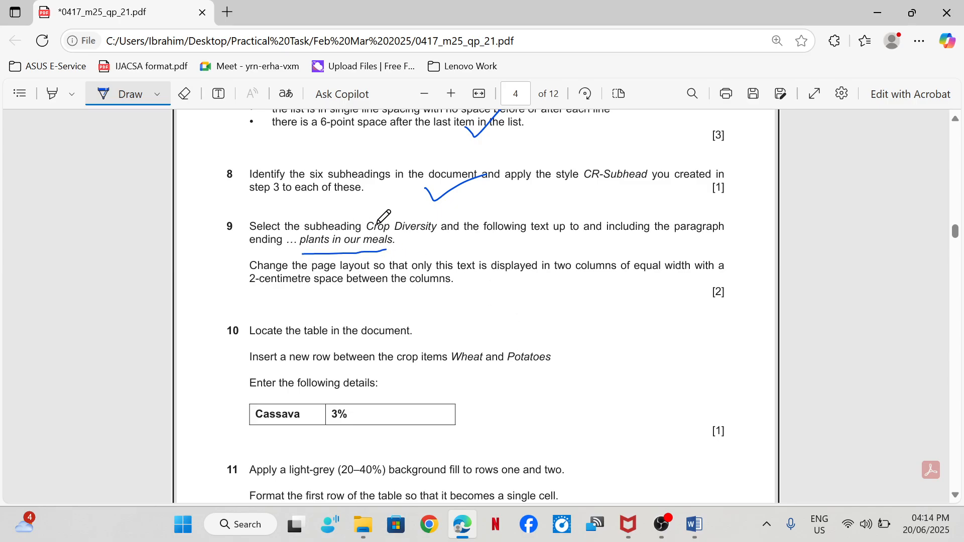
- Switch to the CROPS document in Word and place the cursor before the Crop Diversity subheading
mouse_move(698, 524)
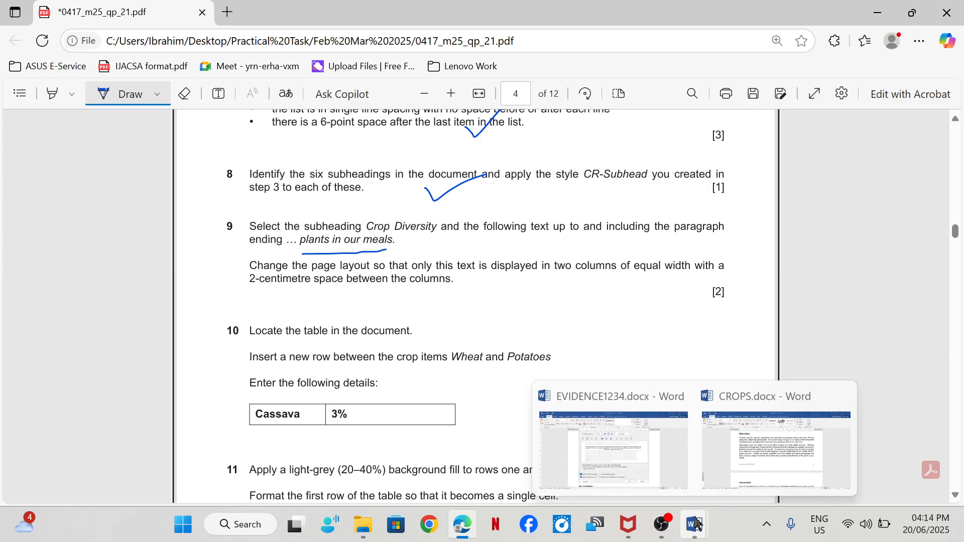
left_click(737, 442)
scroll(461, 402, "up", 5)
scroll(440, 399, "up", 20)
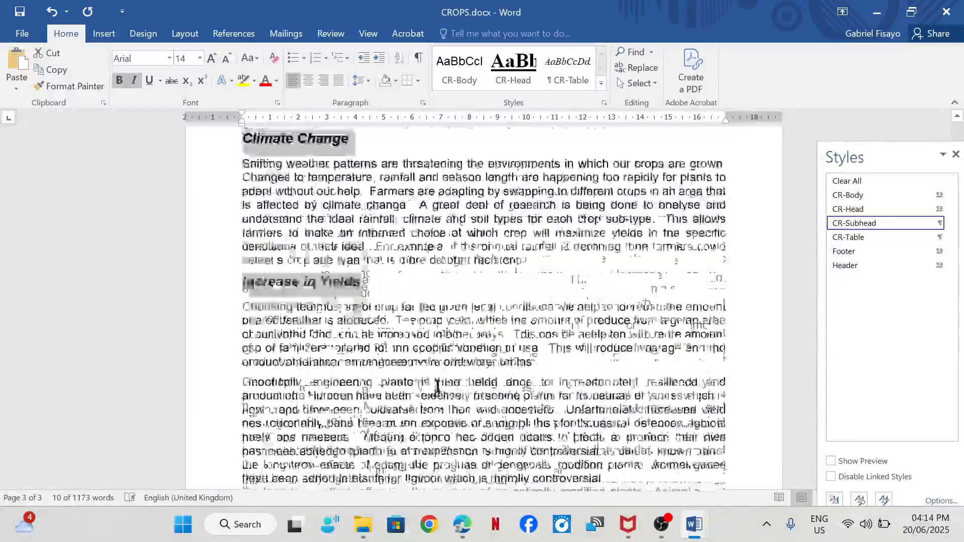
scroll(438, 384, "up", 5)
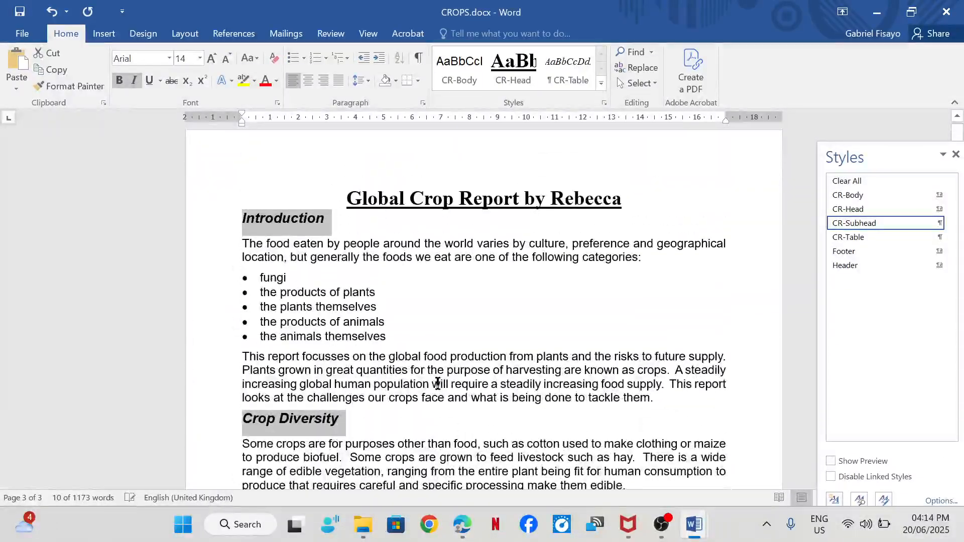
scroll(438, 383, "down", 3)
left_click(236, 275)
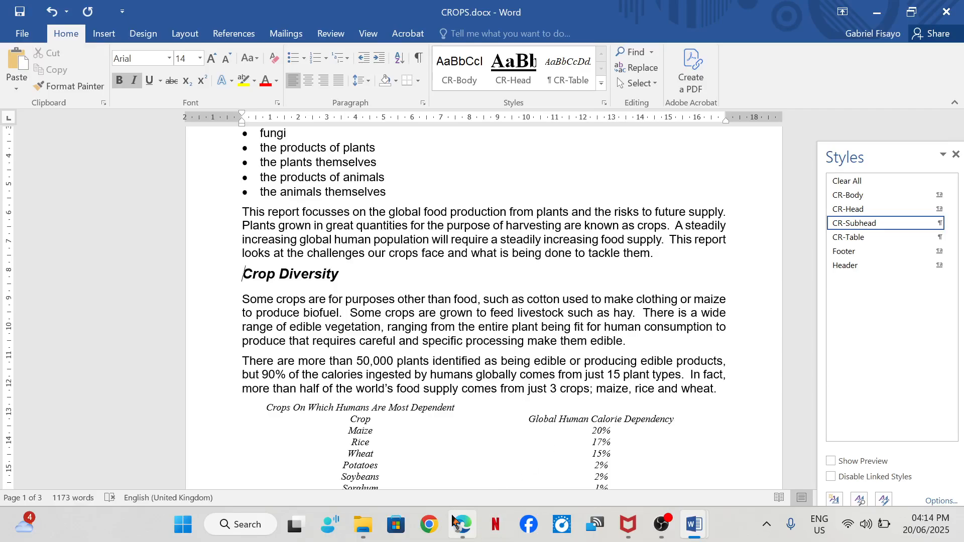
mouse_move(462, 525)
mouse_move(490, 457)
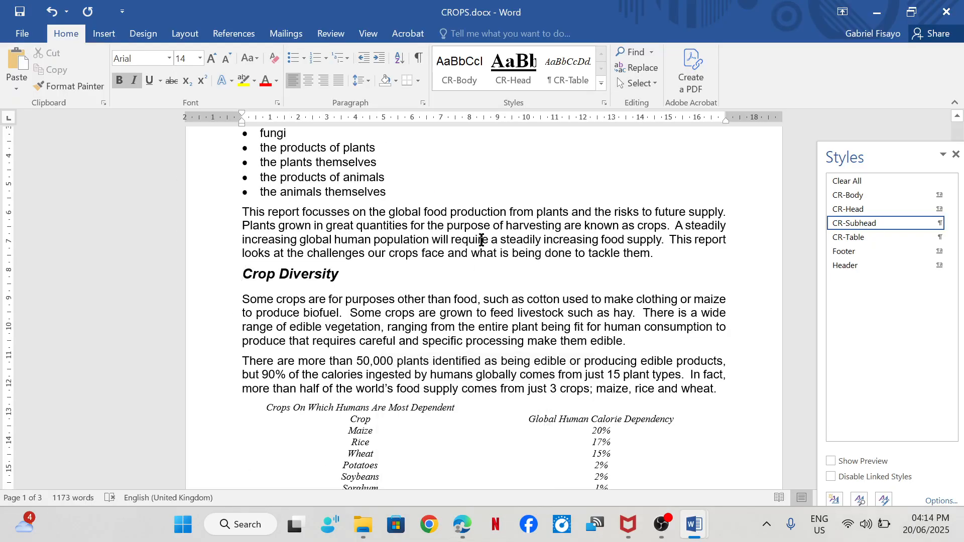
- Search for "plants in our", close the styles list, and select the text from the Crop Diversity subheading through the paragraph ending "plants in our meals"
left_click(620, 52)
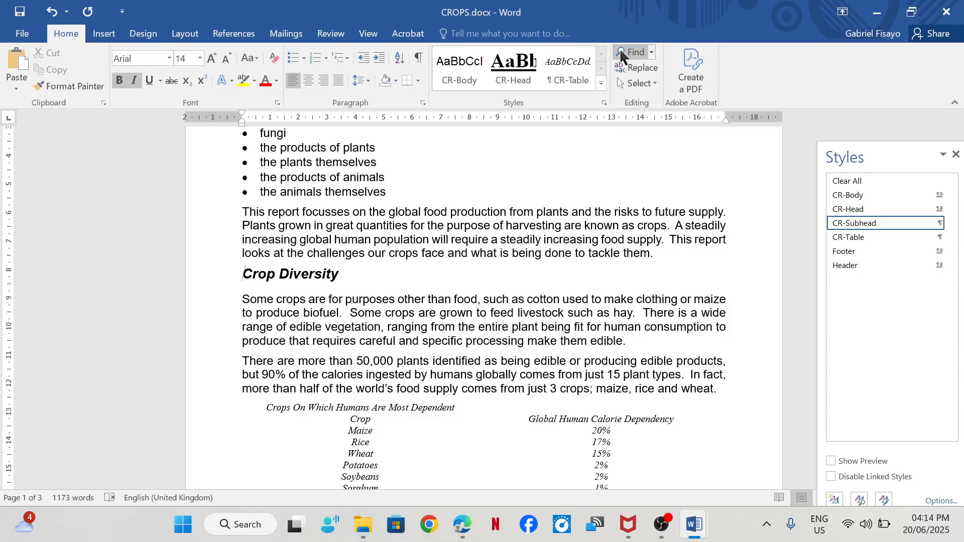
type("plants in")
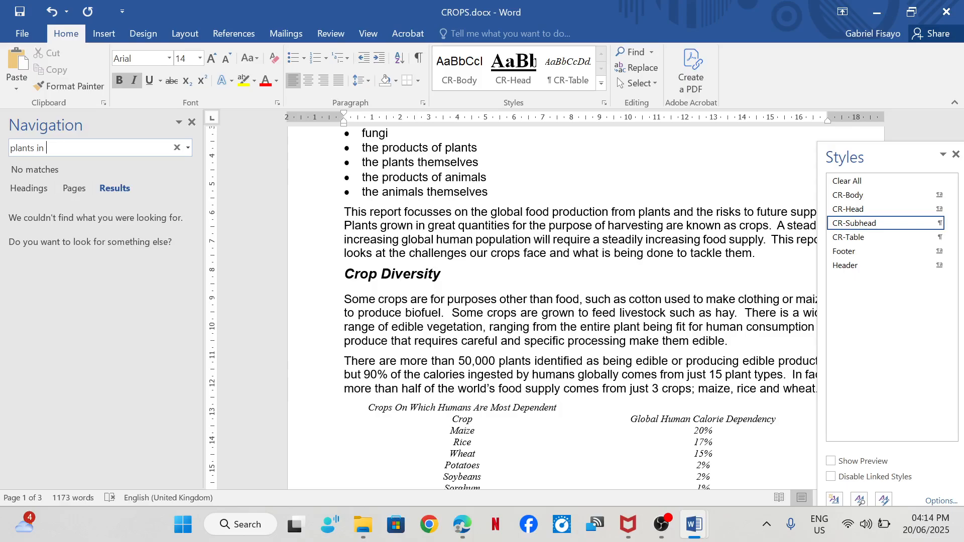
type(" our")
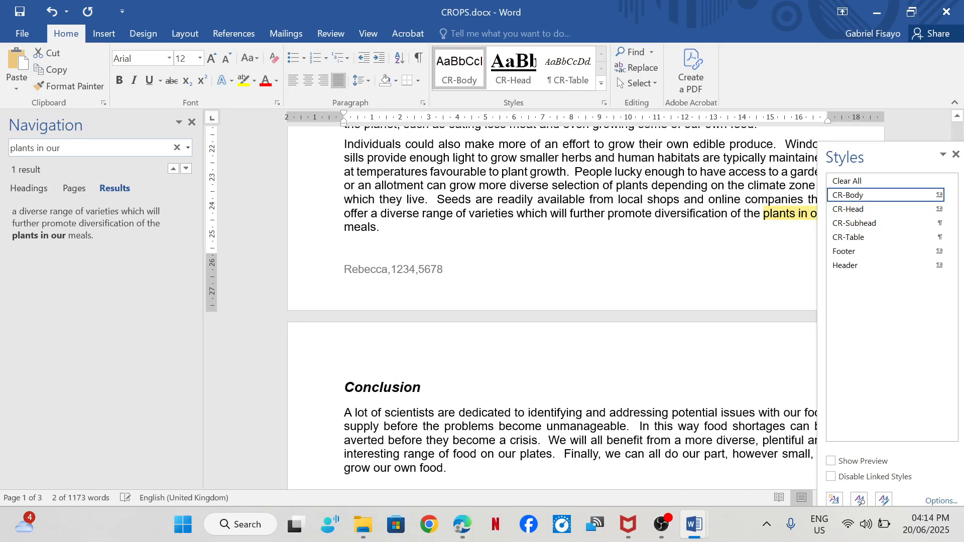
left_click(956, 154)
left_click_drag(383, 228, 346, 220)
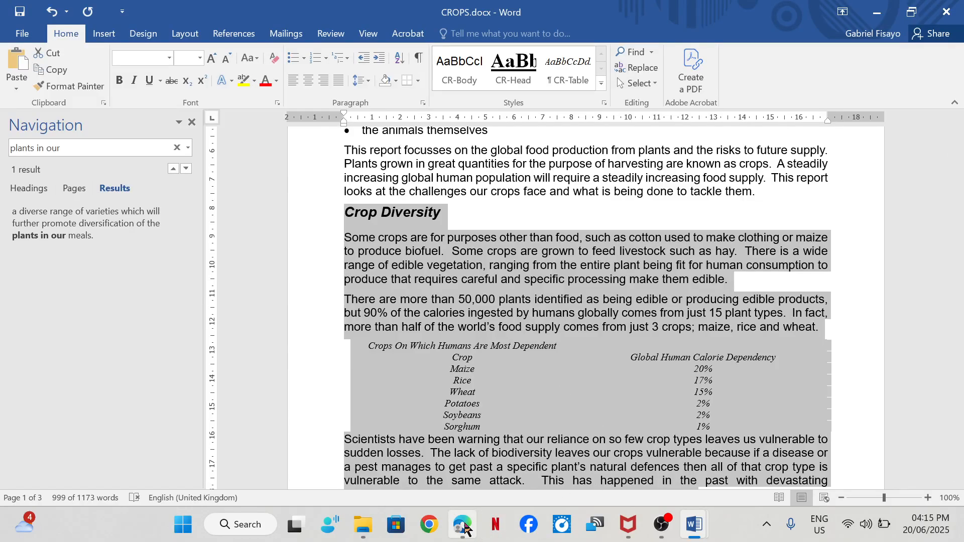
- Underline step 9's requirements for two columns, equal width and 2-centimetre spacing in the exam paper in Edge
left_click(457, 442)
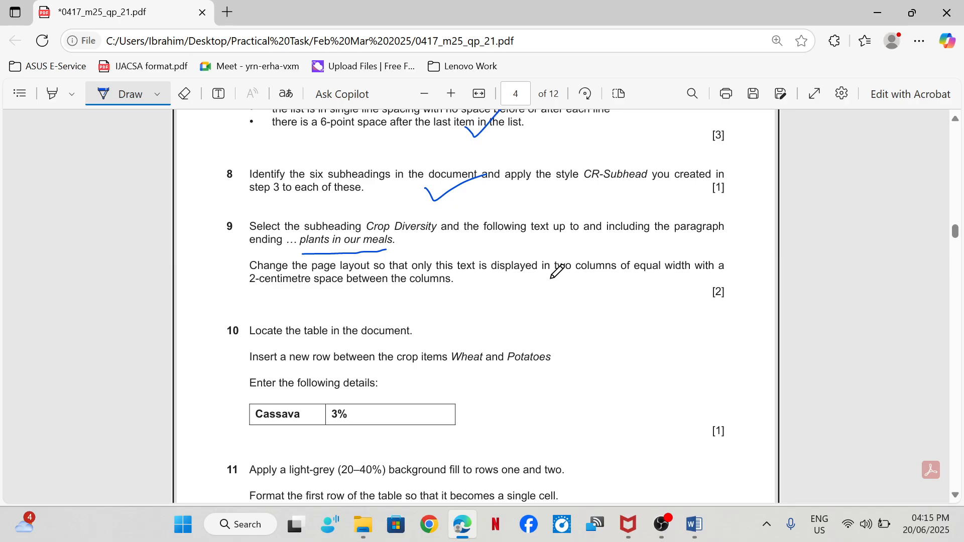
left_click_drag(550, 279, 683, 276)
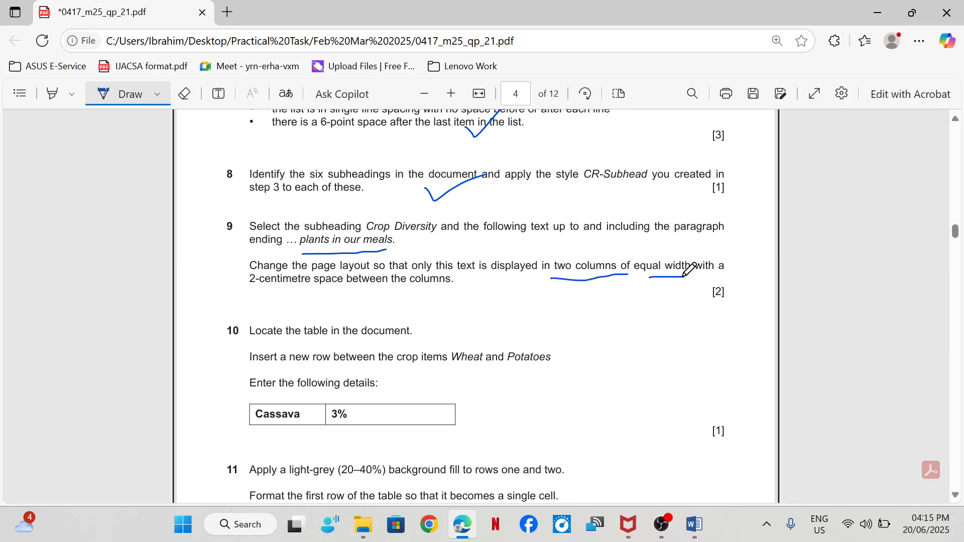
left_click_drag(259, 292, 311, 285)
- Format the selected CROPS text in Word as two columns of equal width with 2 cm spacing between them
mouse_move(689, 536)
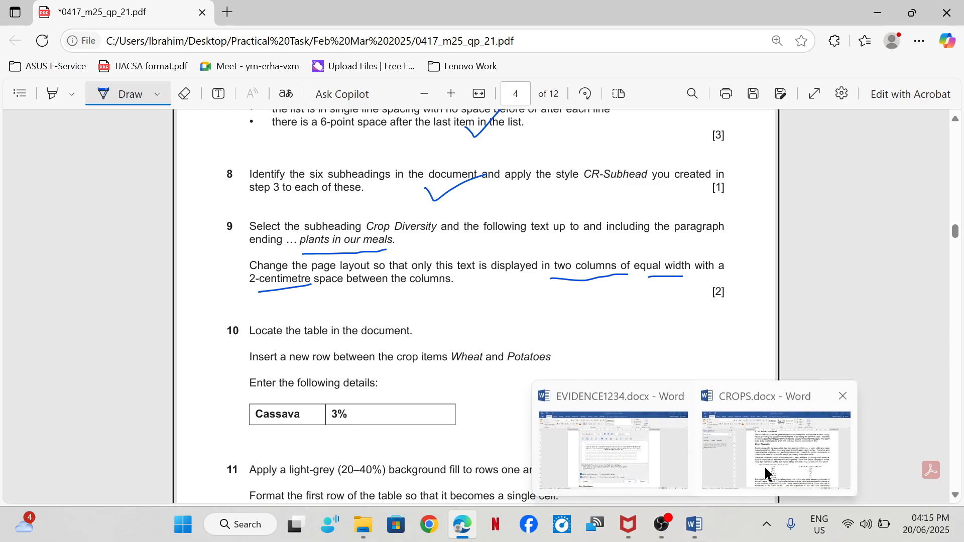
left_click(768, 471)
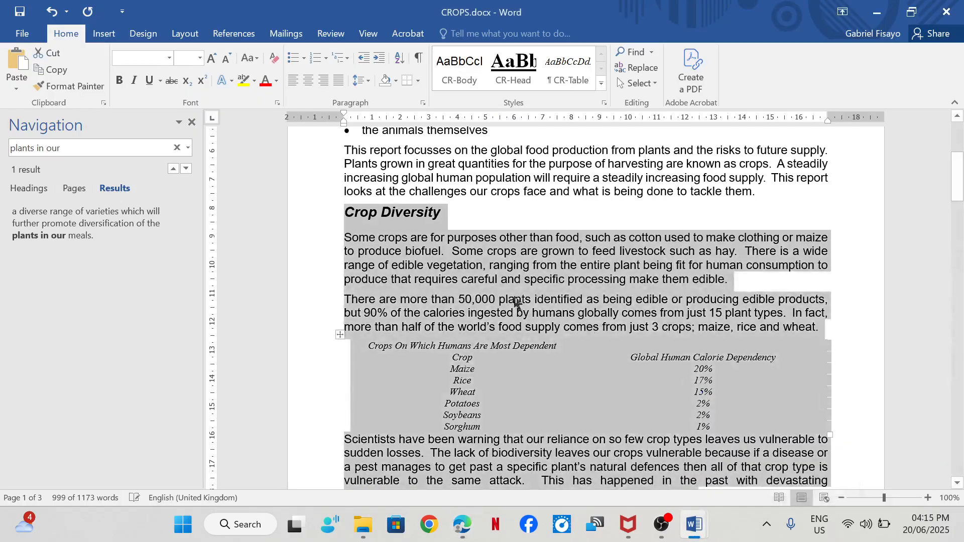
left_click(185, 35)
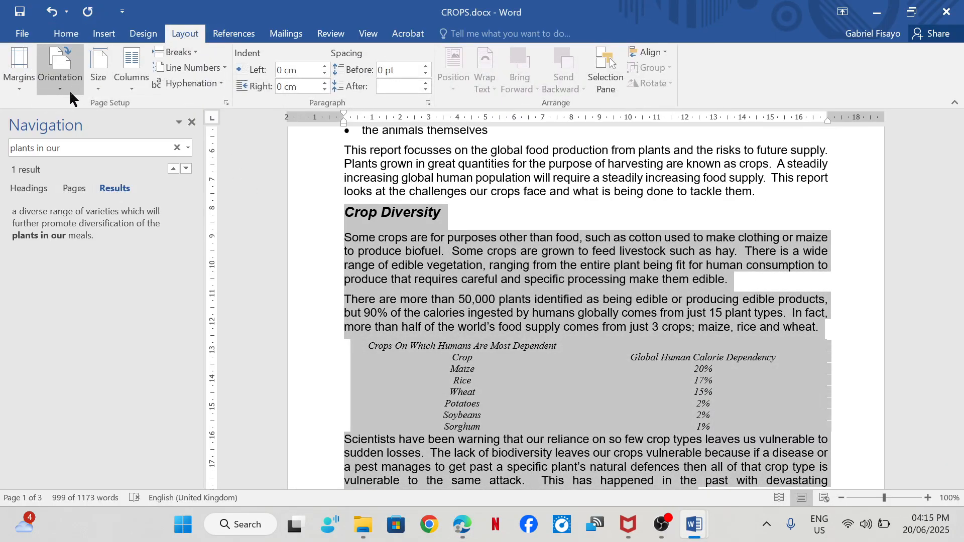
left_click(125, 88)
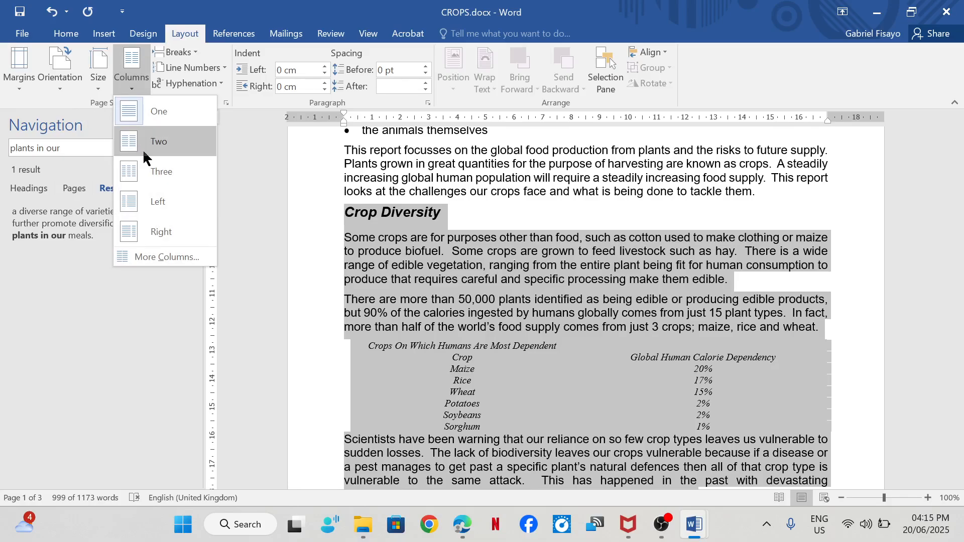
left_click(183, 257)
left_click(423, 170)
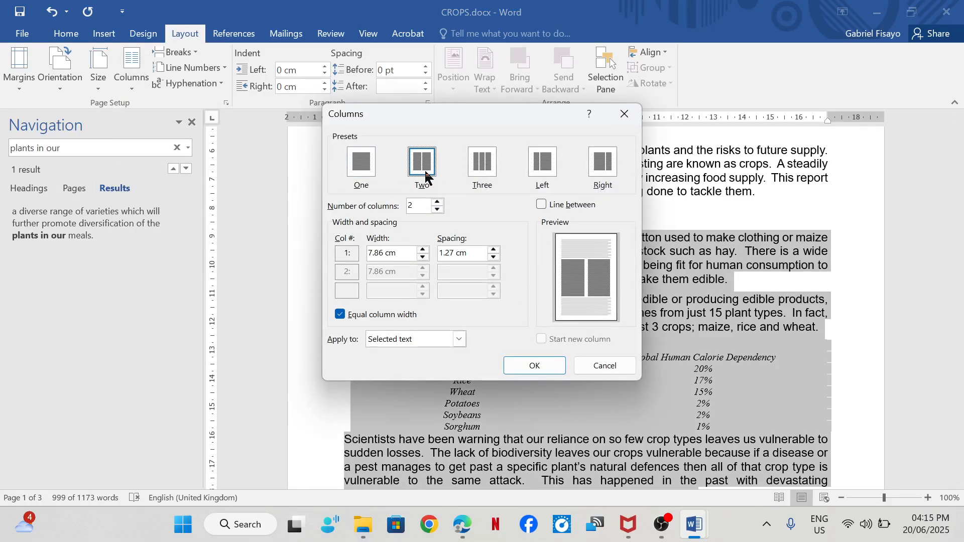
mouse_move(461, 525)
left_click(492, 250)
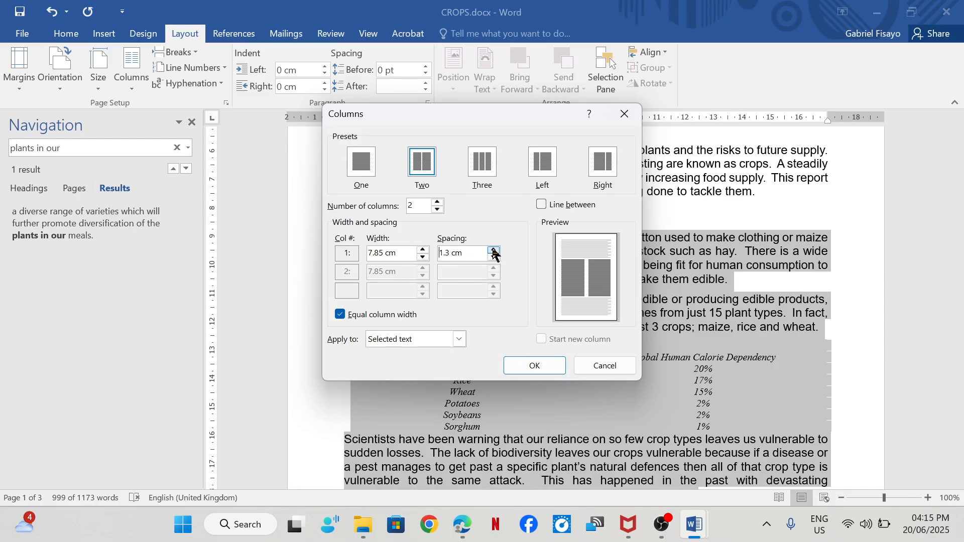
left_click(494, 251)
left_click(493, 250)
left_click(494, 250)
left_click(494, 251)
left_click(494, 250)
left_click(493, 250)
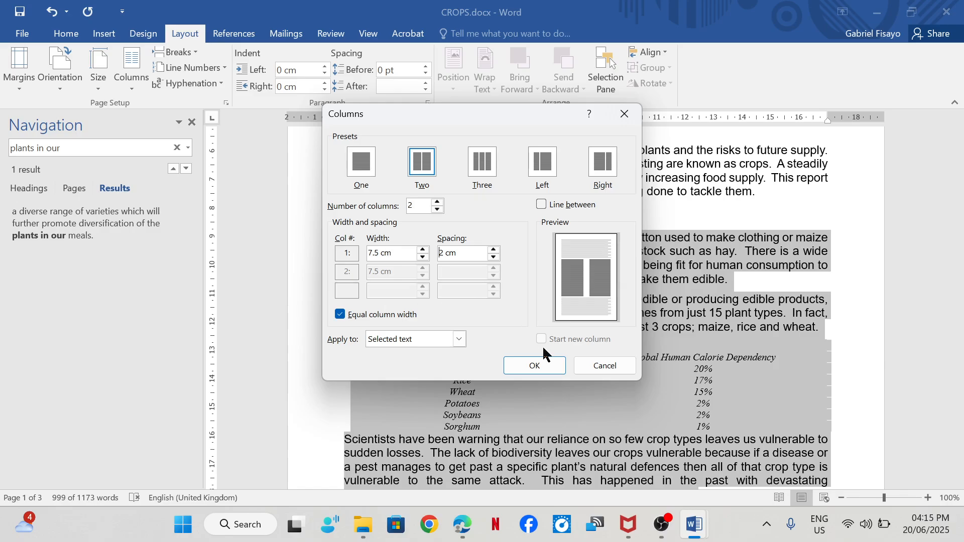
left_click(534, 366)
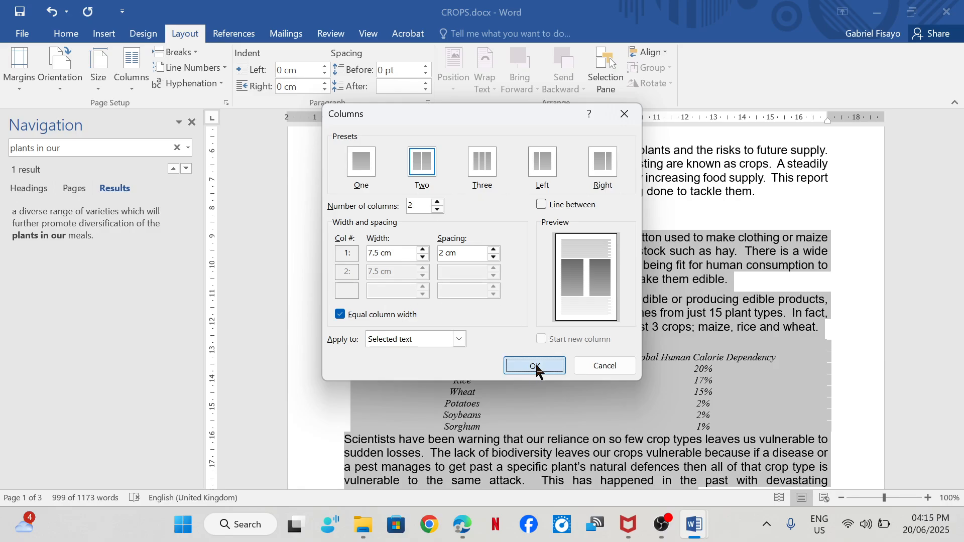
- Tick off step 9 in the exam paper in Edge and go to steps 10 and 11
mouse_move(462, 522)
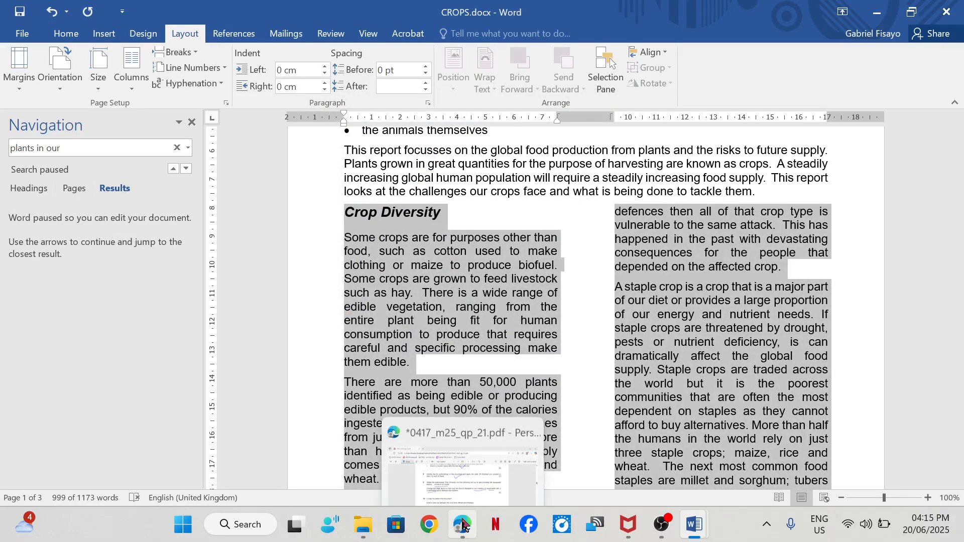
left_click(463, 453)
mouse_move(420, 265)
left_mouse_down()
mouse_move(454, 294)
mouse_move(519, 232)
left_mouse_up()
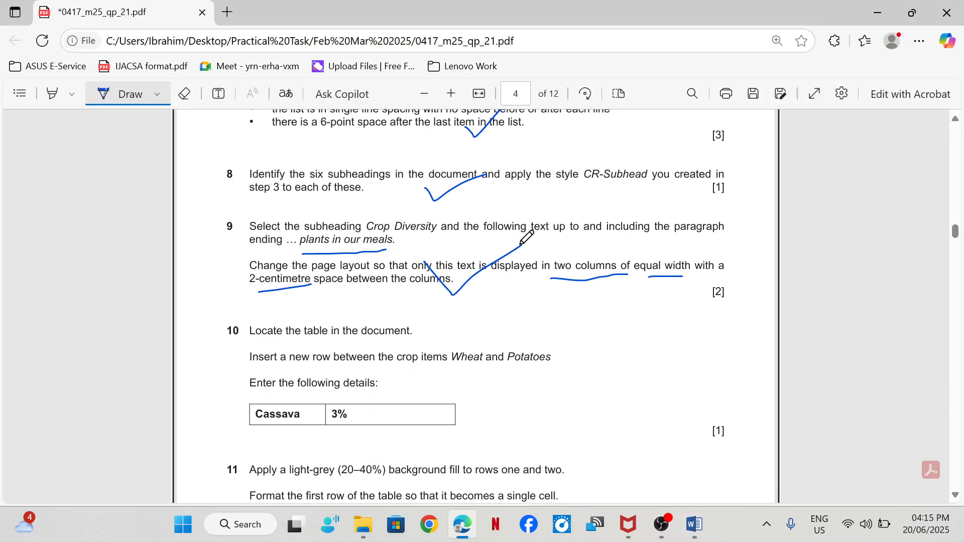
scroll(496, 254, "down", 3)
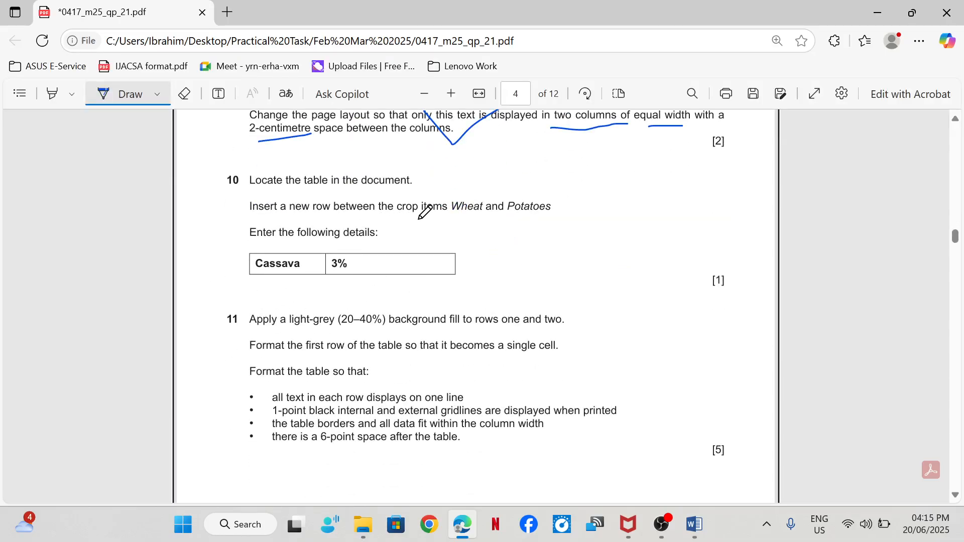
- Underline Wheat and Potatoes in step 10 of the exam paper, and locate the crops table in CROPS.docx in Word
left_click_drag(455, 217, 543, 216)
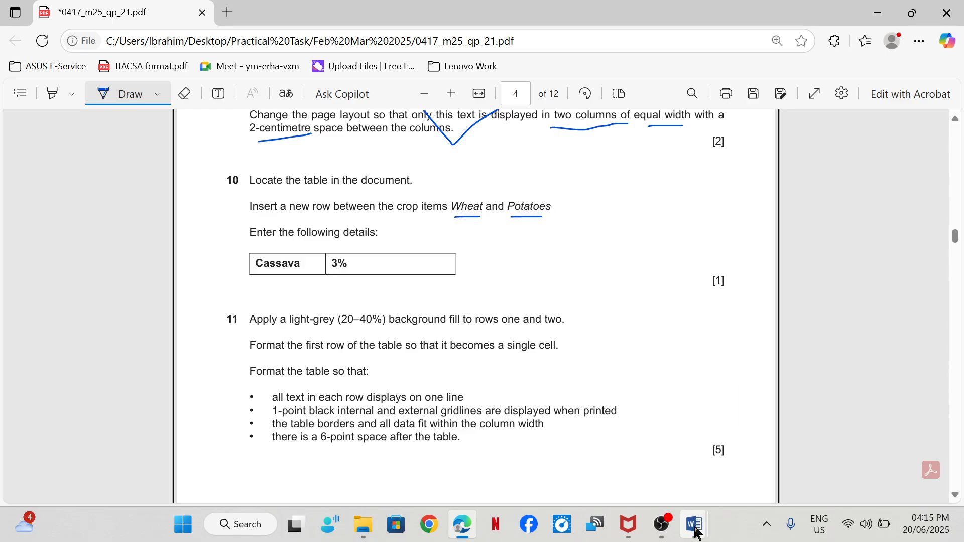
mouse_move(694, 531)
left_click(775, 458)
scroll(535, 300, "down", 10)
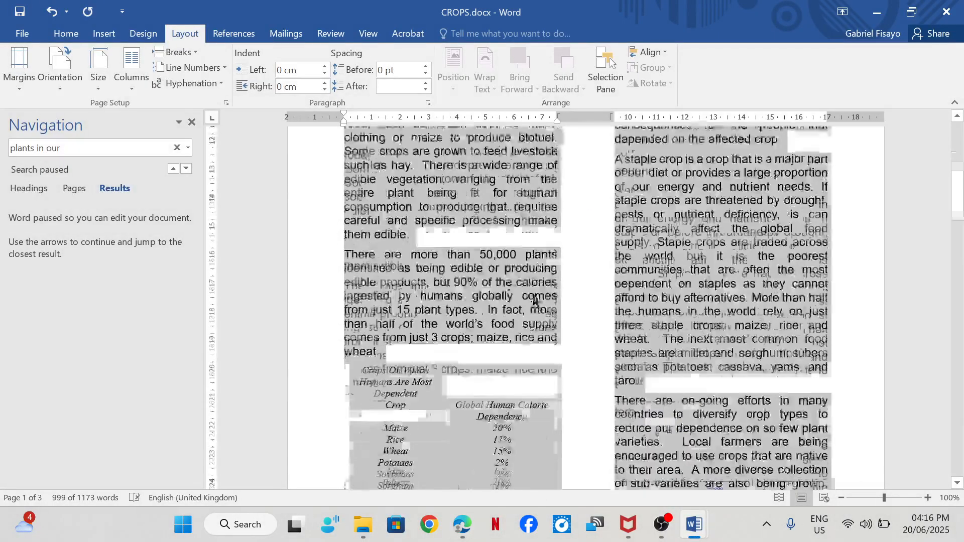
scroll(461, 290, "up", 3)
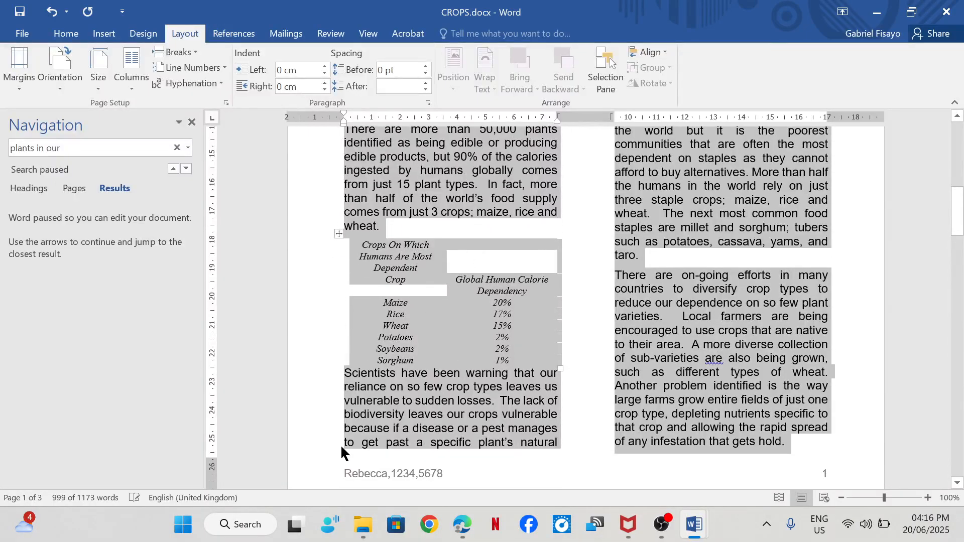
left_click(395, 416)
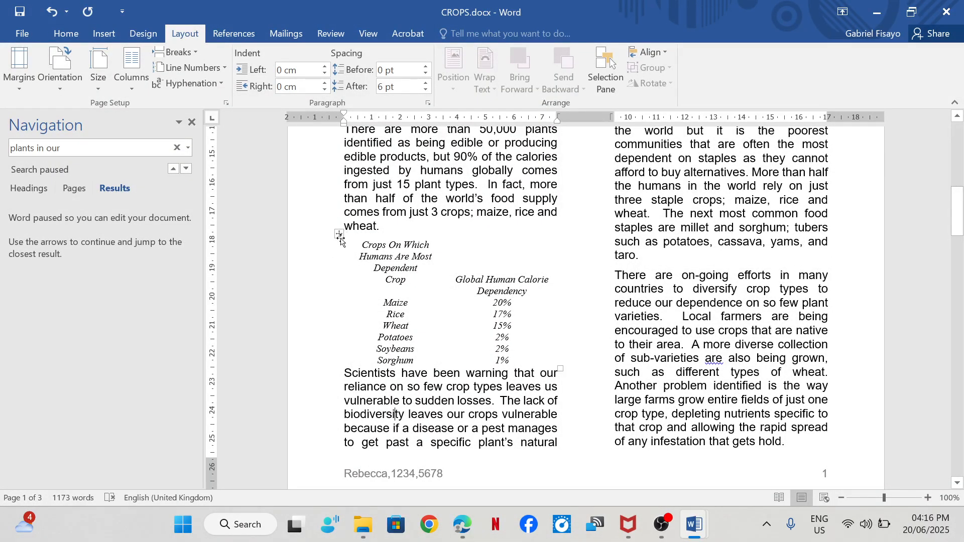
- Mark step 11's bullet about 1-point black internal and external gridlines in the exam paper in Edge
mouse_move(461, 522)
mouse_move(454, 444)
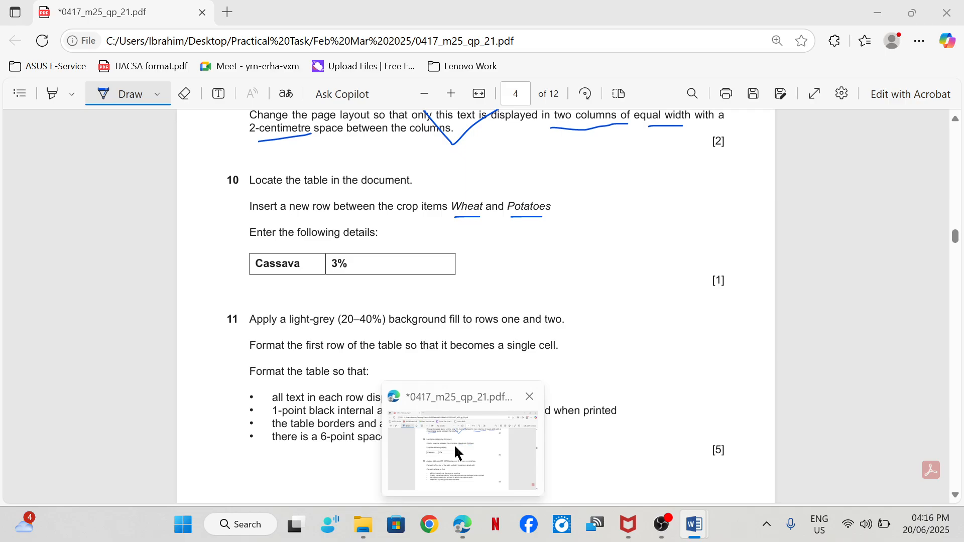
left_click(454, 444)
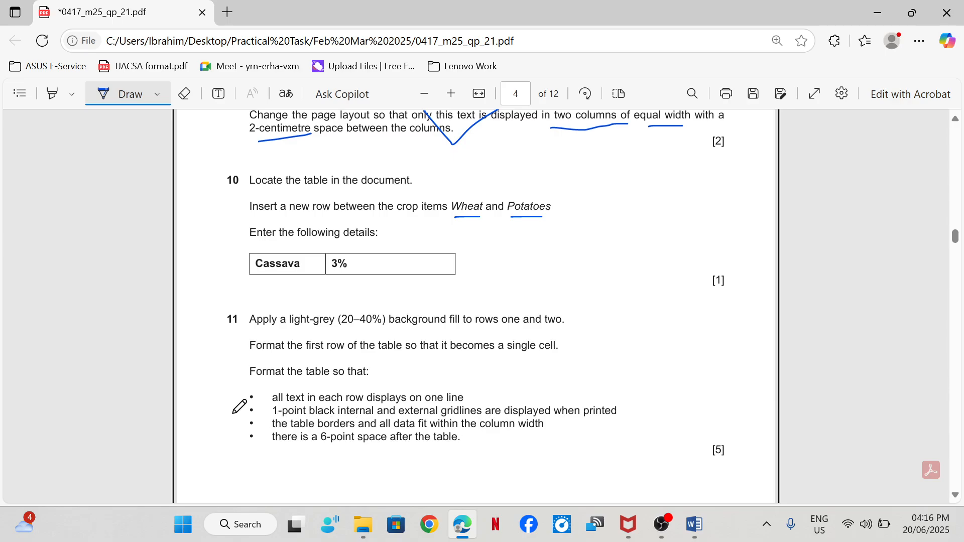
left_click_drag(233, 413, 252, 417)
- Apply all borders to the whole crops table in CROPS.docx in Word
mouse_move(698, 527)
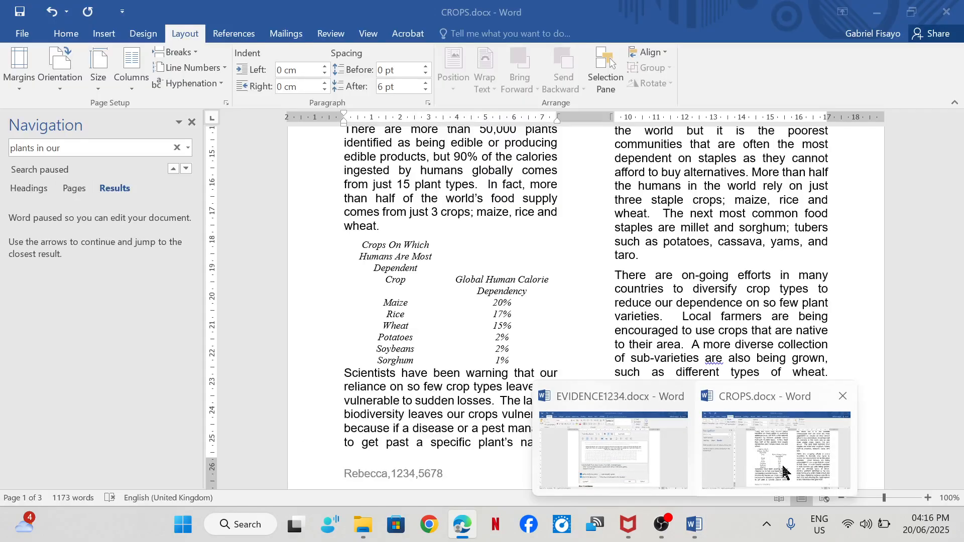
left_click(781, 463)
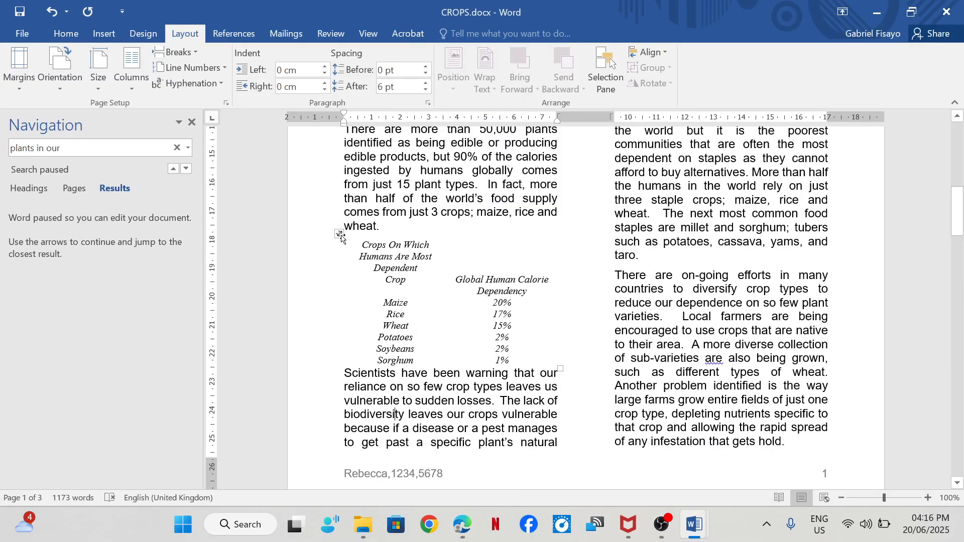
left_click(339, 234)
right_click(340, 234)
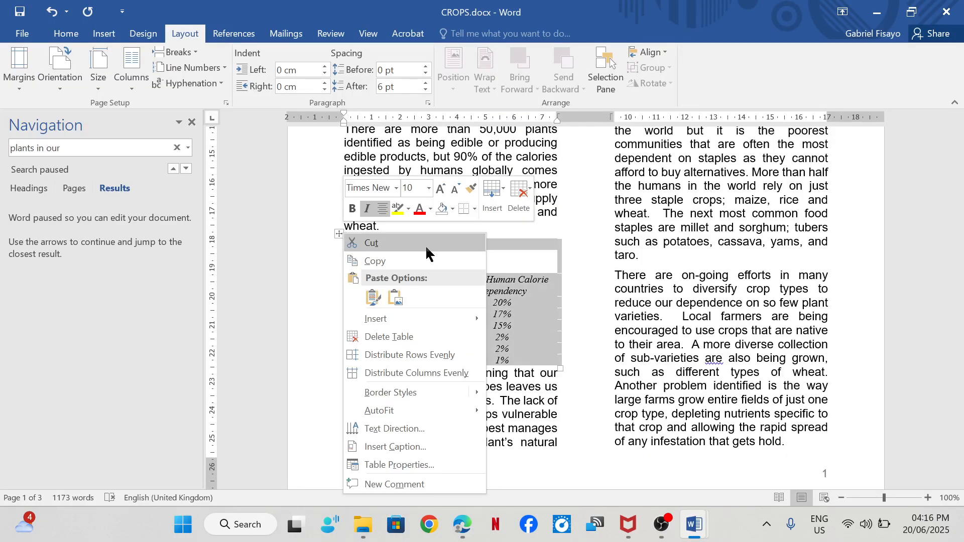
left_click(474, 208)
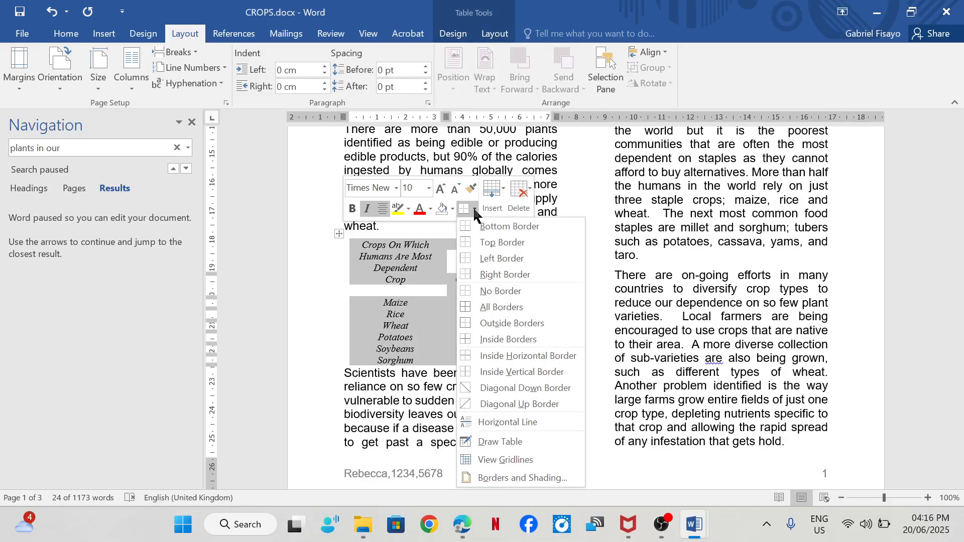
left_click(494, 306)
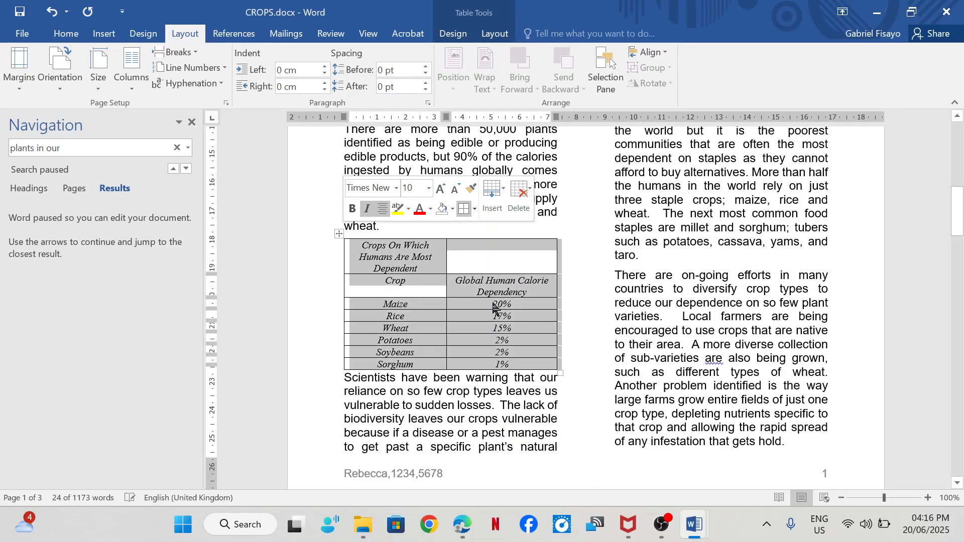
left_click(450, 420)
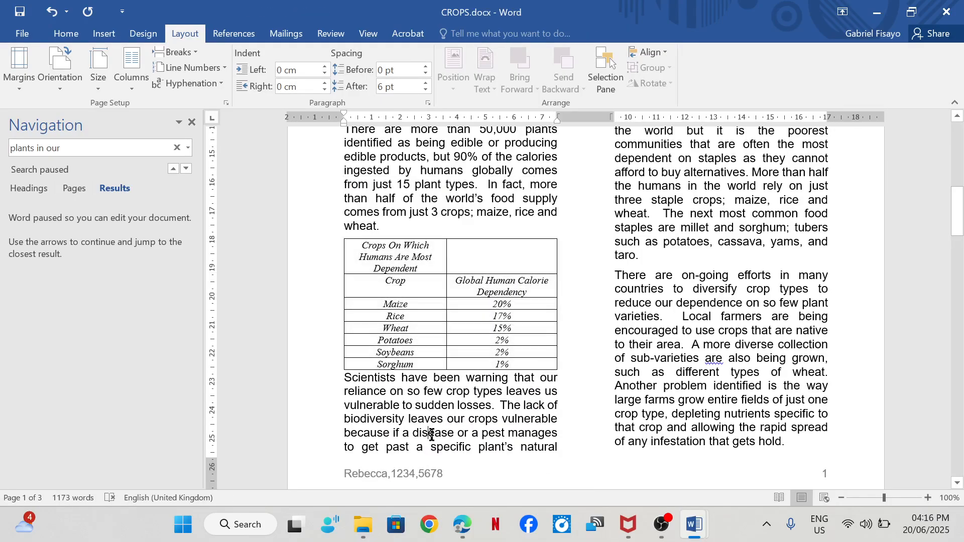
- Recheck steps 10 and 11 in Edge, and insert a new row directly above the Wheat row of the table in Word
left_click(462, 442)
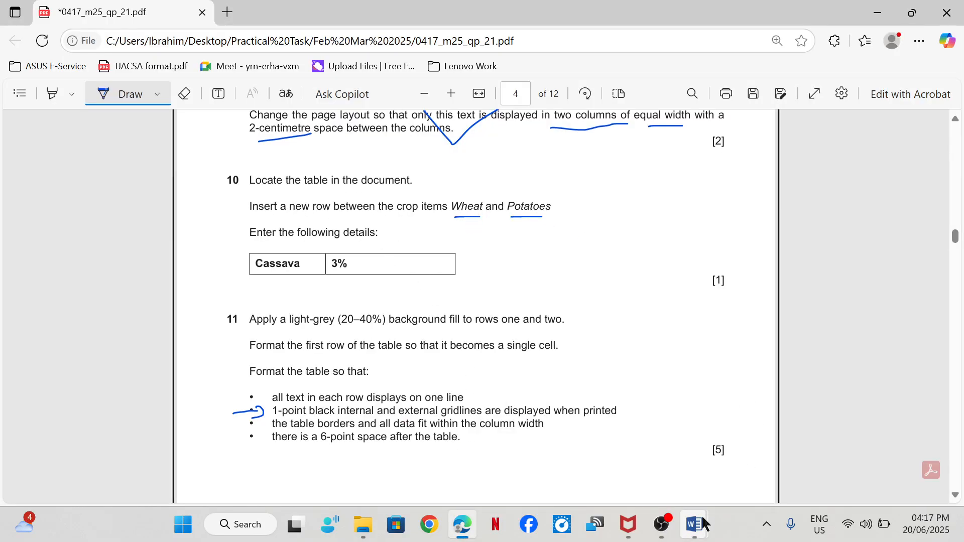
mouse_move(694, 524)
left_click(733, 450)
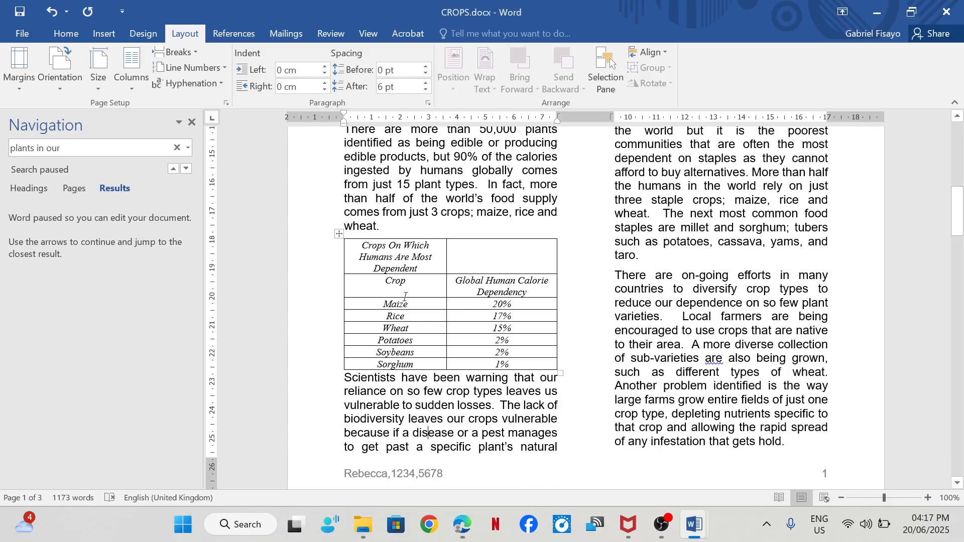
left_click(418, 326)
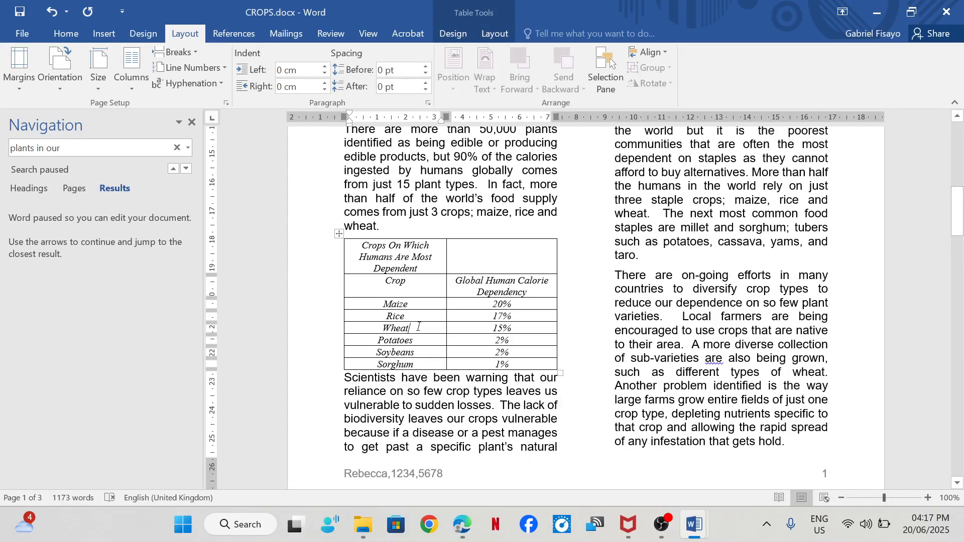
right_click(418, 326)
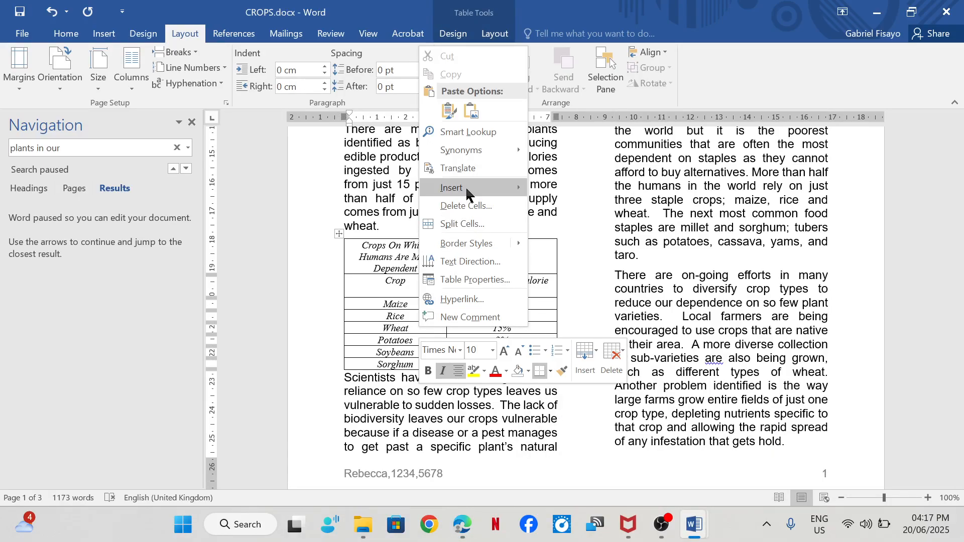
mouse_move(471, 189)
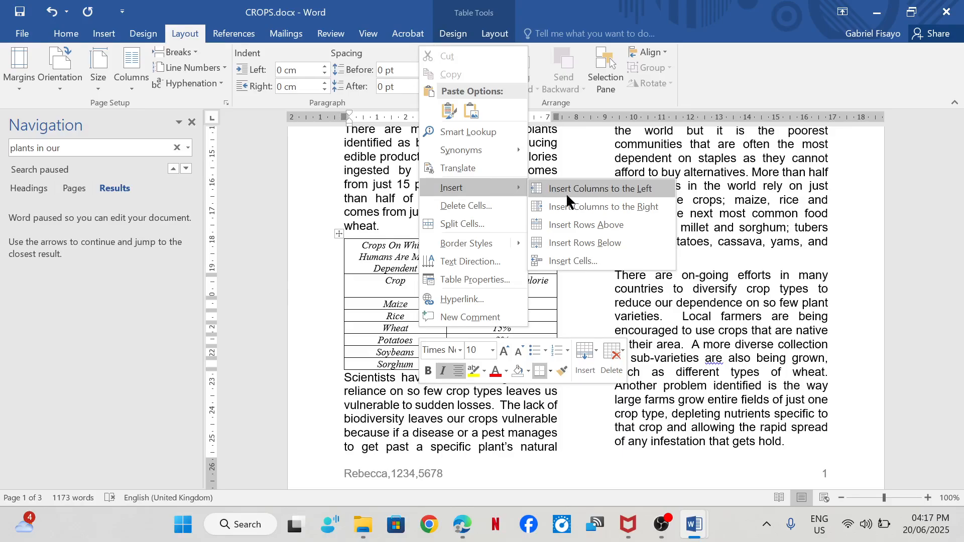
left_click(576, 225)
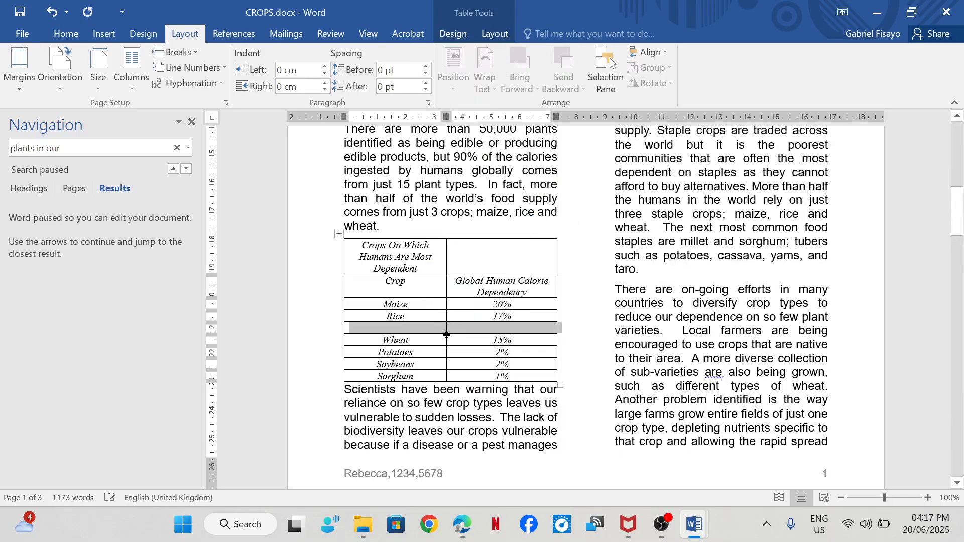
- Fill the new table row with Cassava as the crop and 3% as its global human calorie dependency
mouse_move(462, 523)
mouse_move(451, 441)
left_click(423, 328)
type("c")
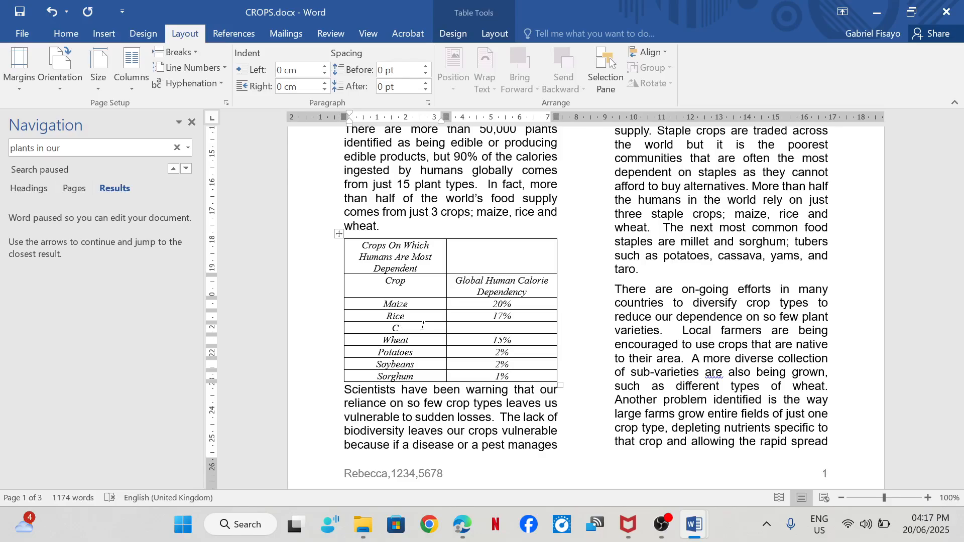
type("assava")
left_click(504, 326)
type("3%")
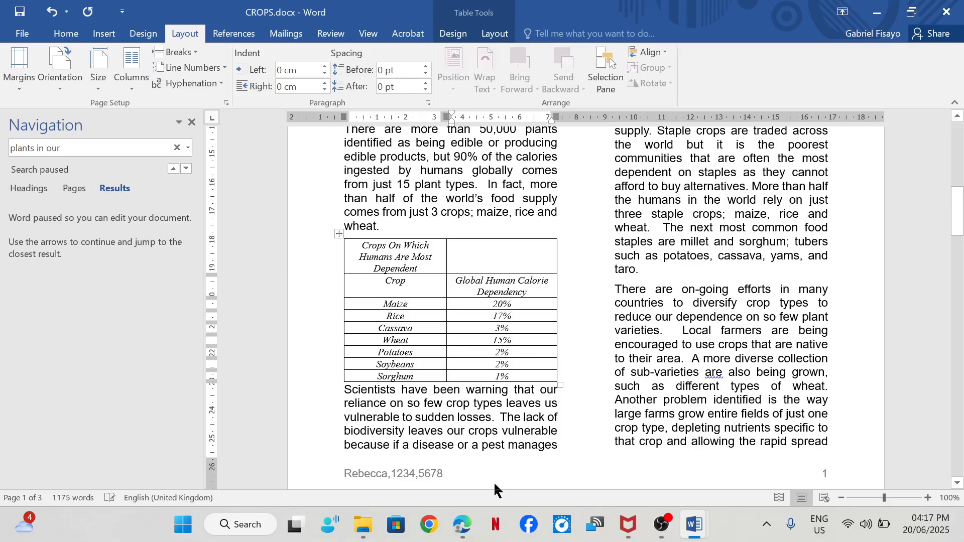
- Tick off step 10 in the exam paper in Edge and go to step 11
mouse_move(462, 525)
left_click(462, 449)
mouse_move(486, 251)
left_mouse_down()
mouse_move(511, 253)
mouse_move(571, 216)
left_mouse_up()
scroll(466, 293, "down", 2)
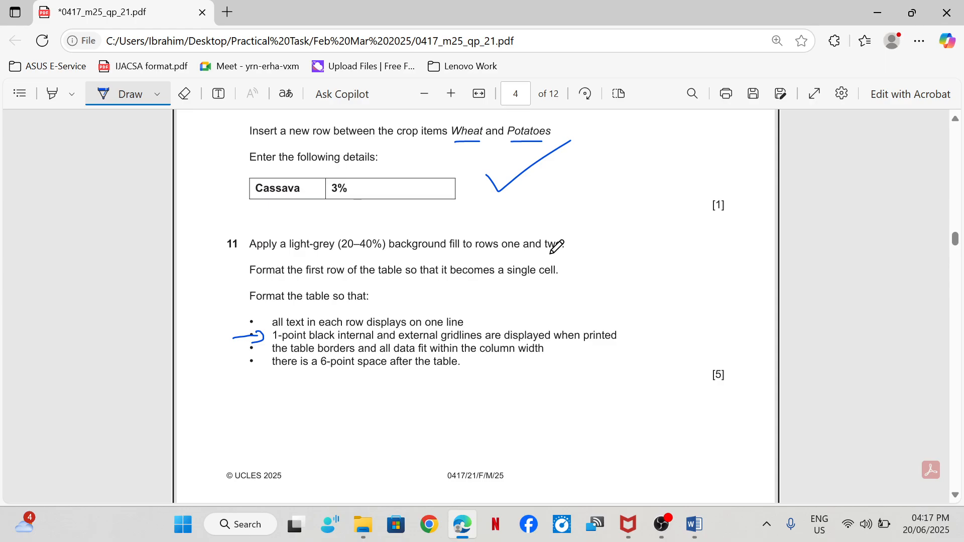
- Apply a grey background fill to the first two rows of the crops table in CROPS.docx in Word
mouse_move(693, 524)
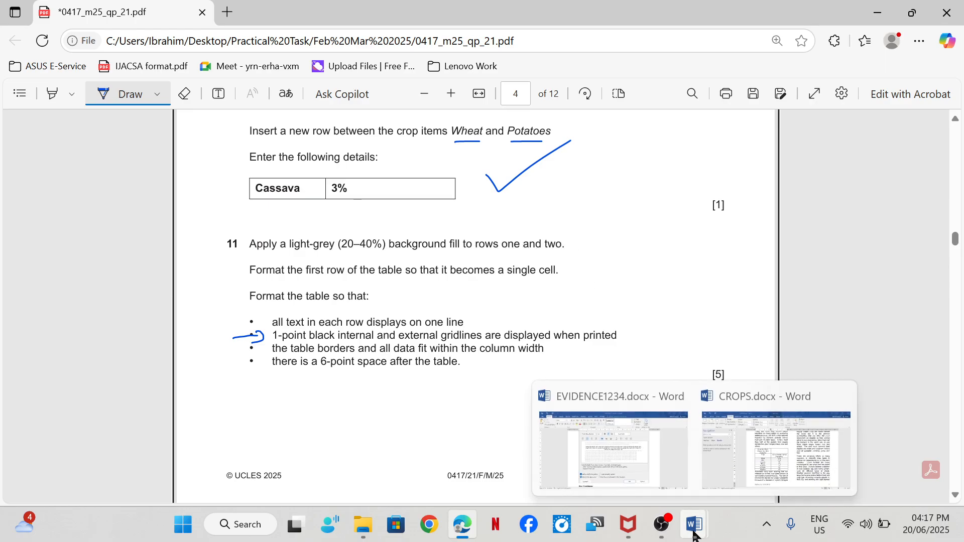
left_click(744, 460)
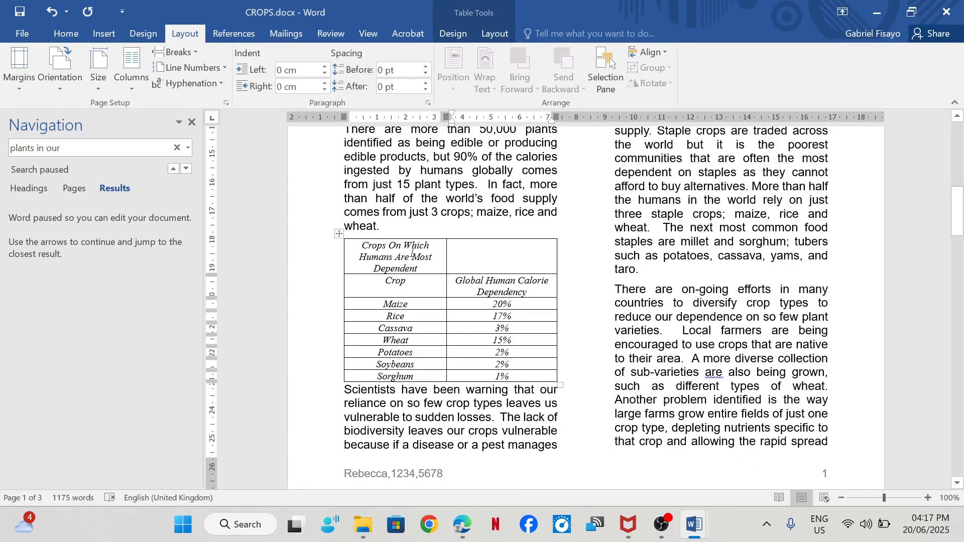
left_click_drag(411, 252, 501, 284)
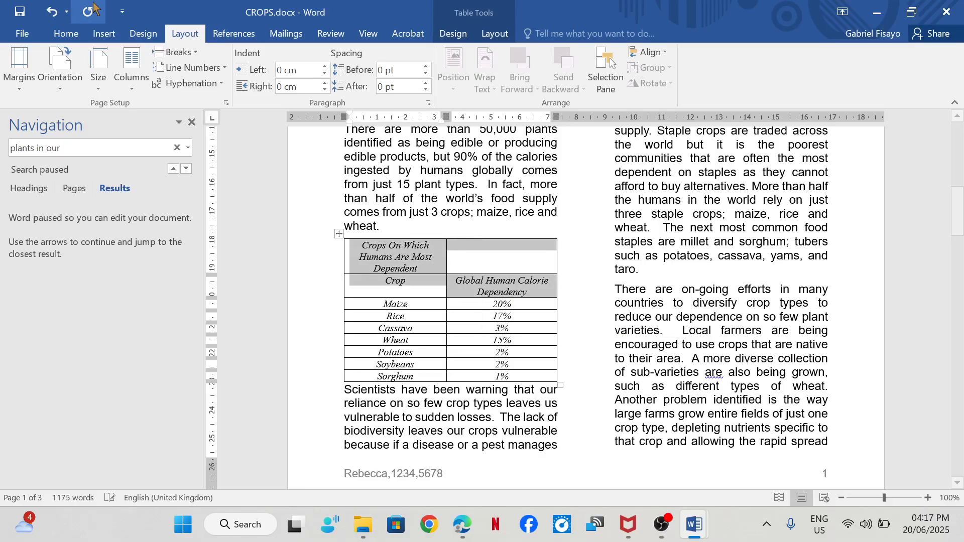
left_click(83, 36)
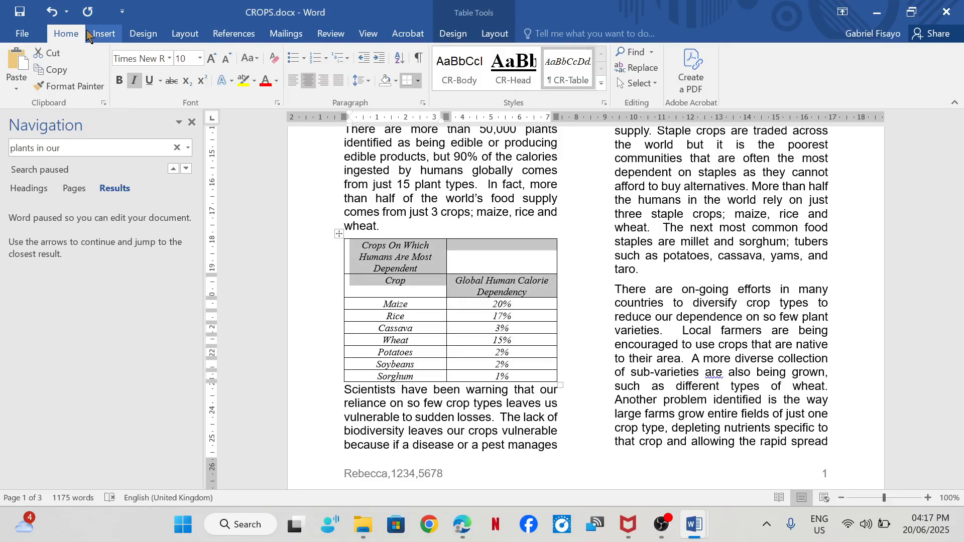
left_click(397, 81)
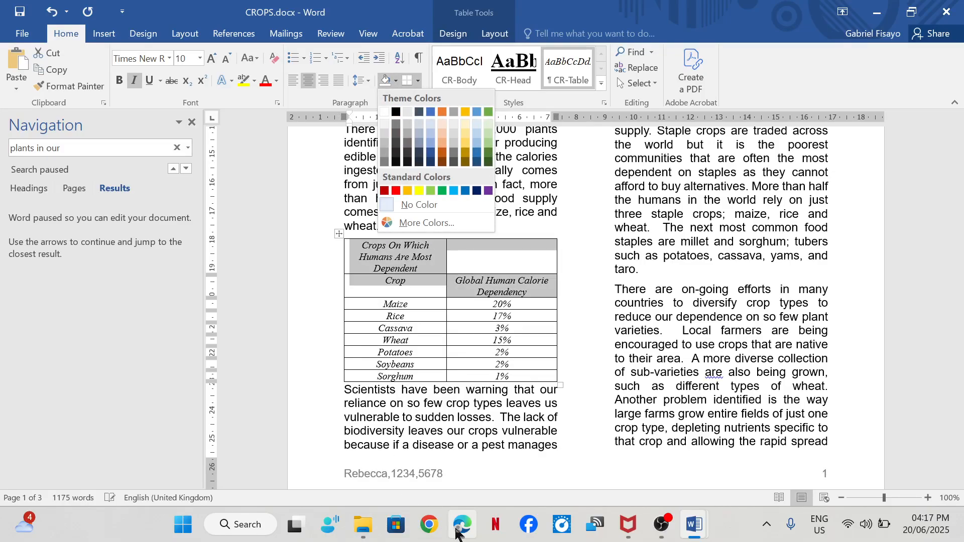
mouse_move(462, 524)
mouse_move(452, 449)
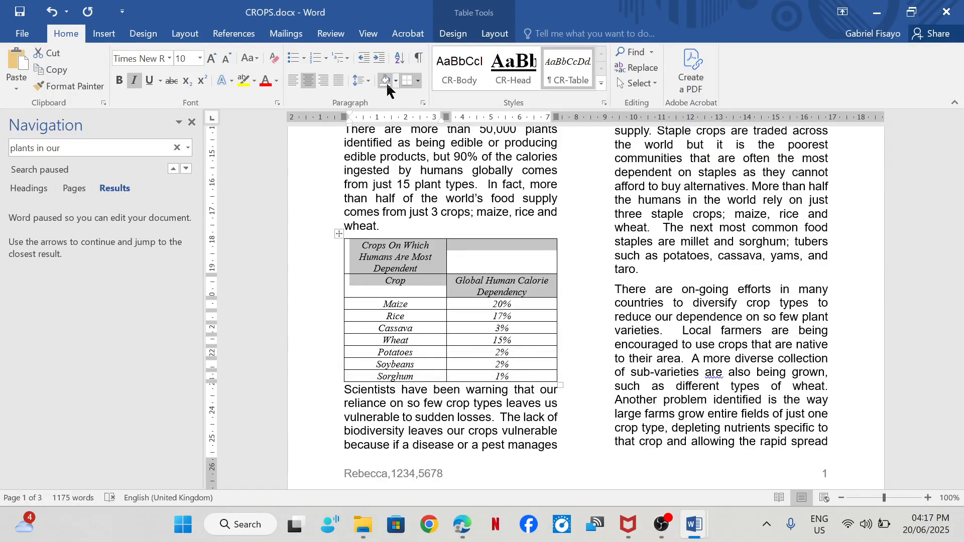
left_click(394, 80)
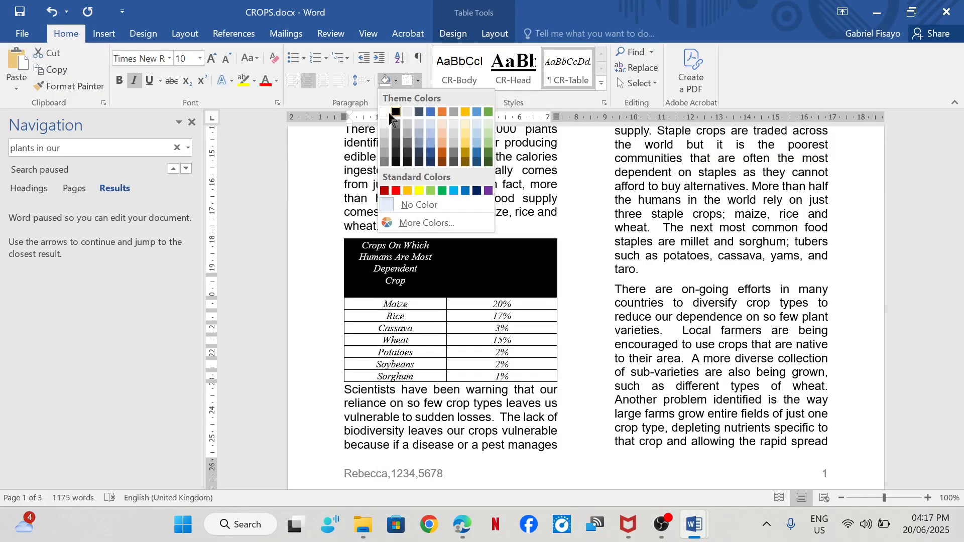
left_click(406, 136)
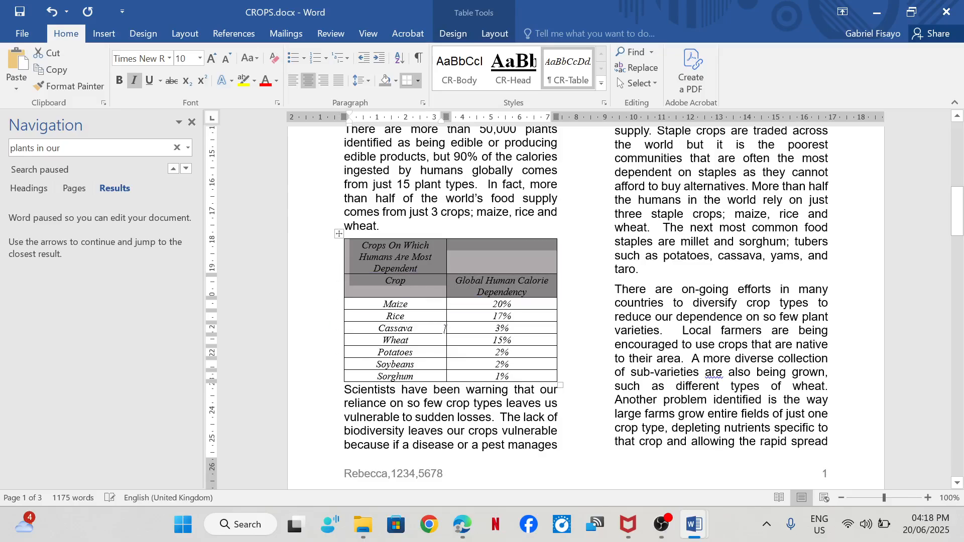
left_click(474, 256)
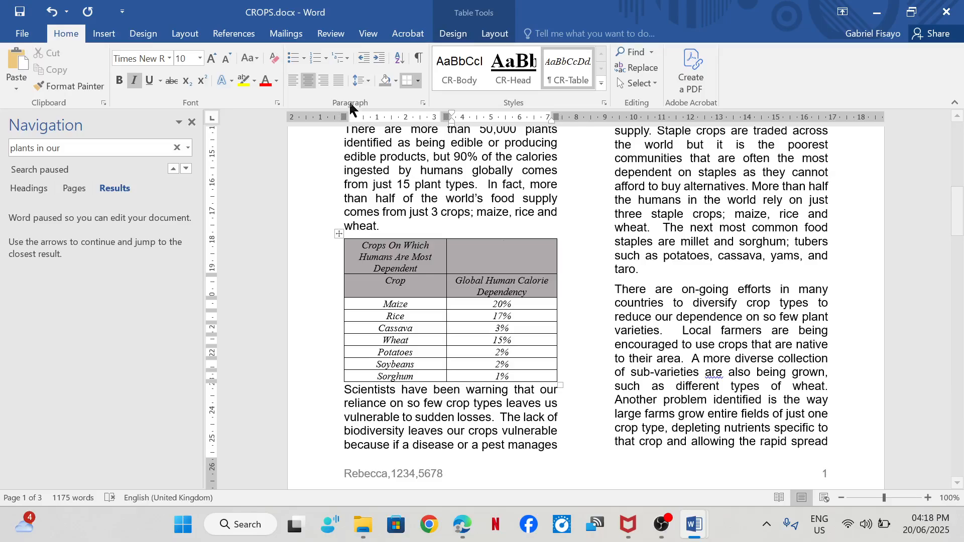
- Check step 11 in the exam paper in Edge, and merge the table's first row into a single cell in Word
mouse_move(473, 522)
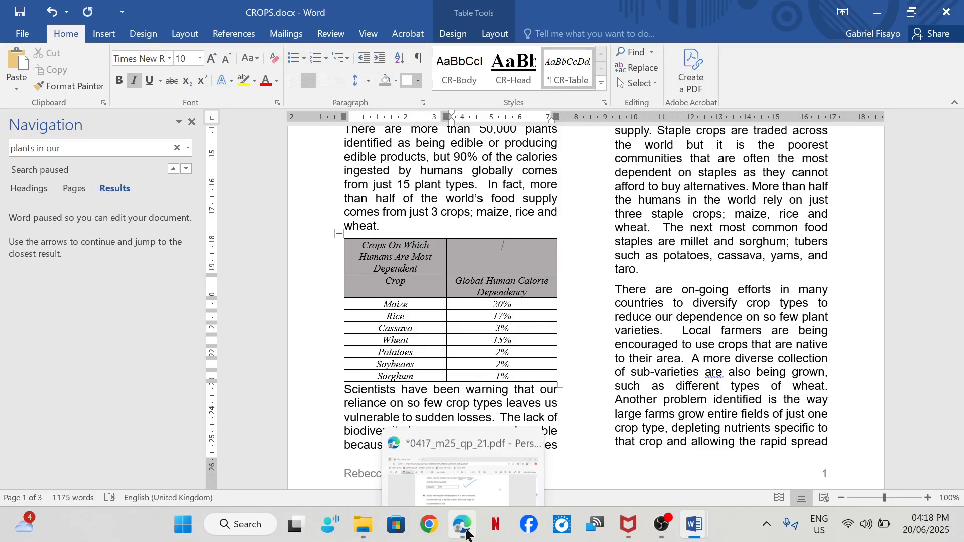
left_click(465, 462)
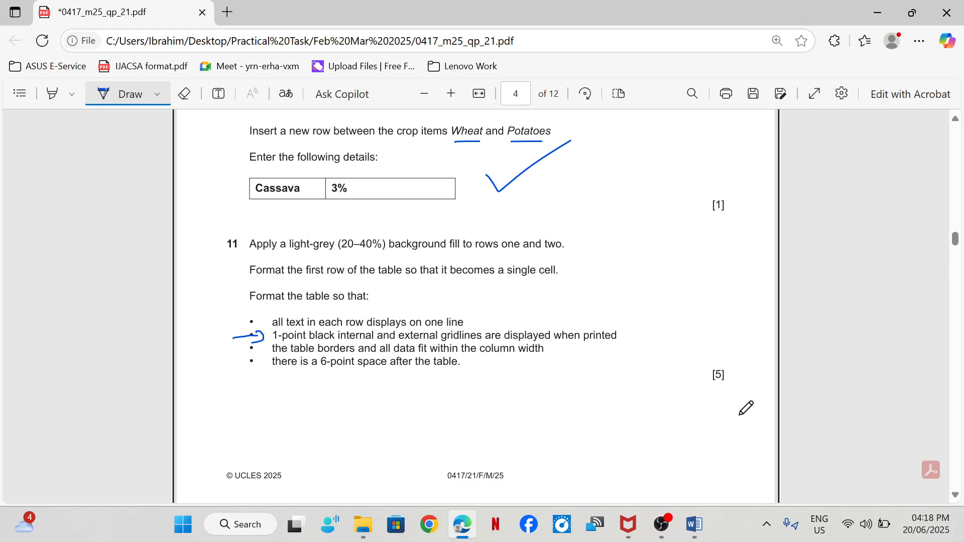
mouse_move(695, 524)
left_click(748, 444)
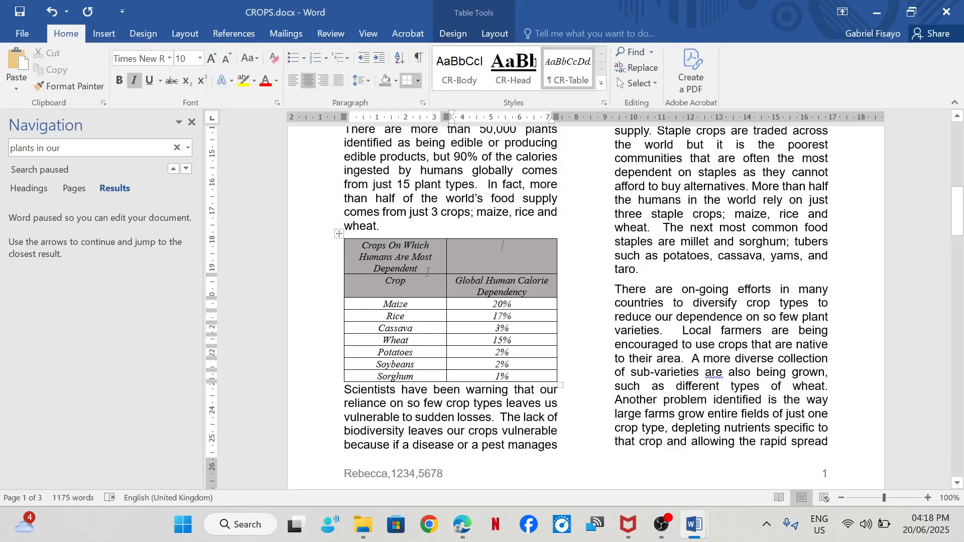
left_click_drag(421, 253, 473, 261)
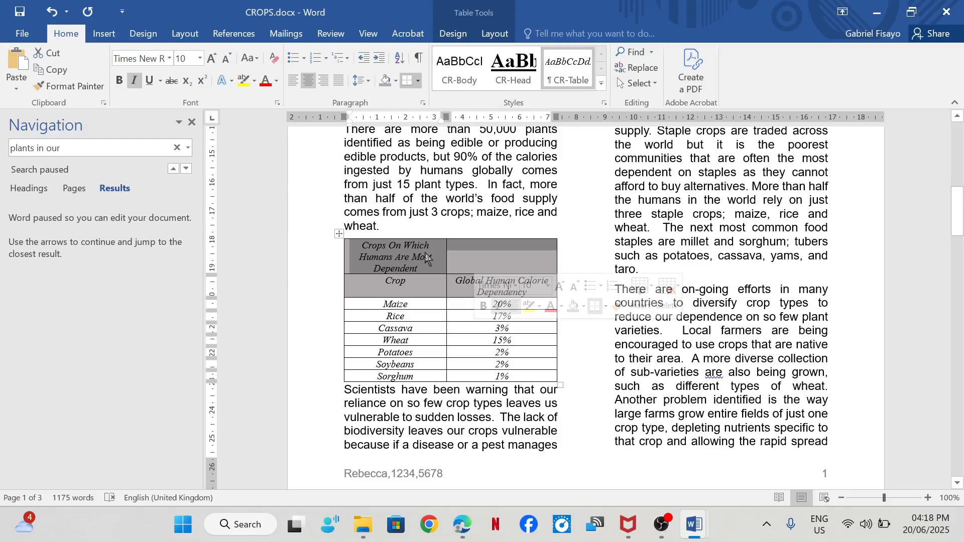
right_click(426, 258)
left_click(458, 373)
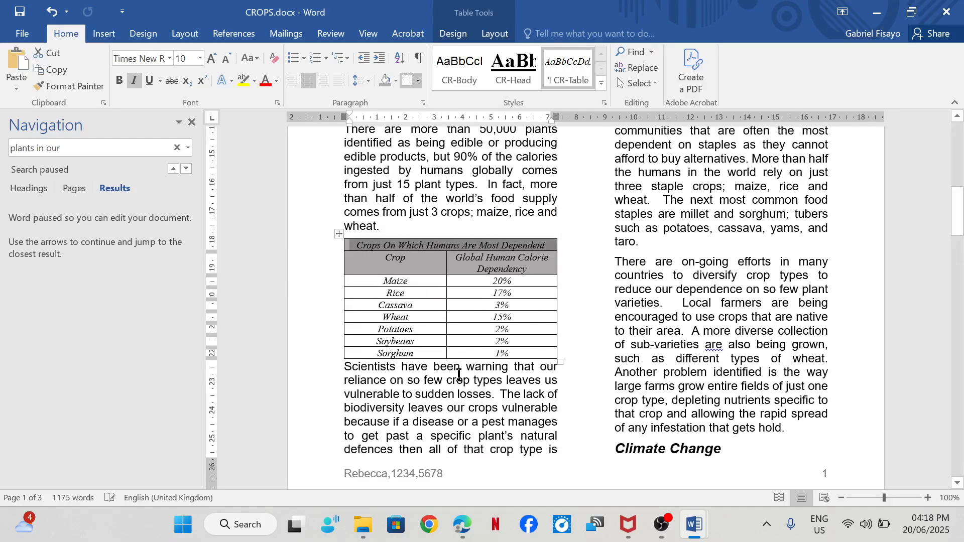
- Tick off the fill and merged-row parts of step 11 in the exam paper in Edge, and mark the 1-point gridlines requirement
mouse_move(462, 524)
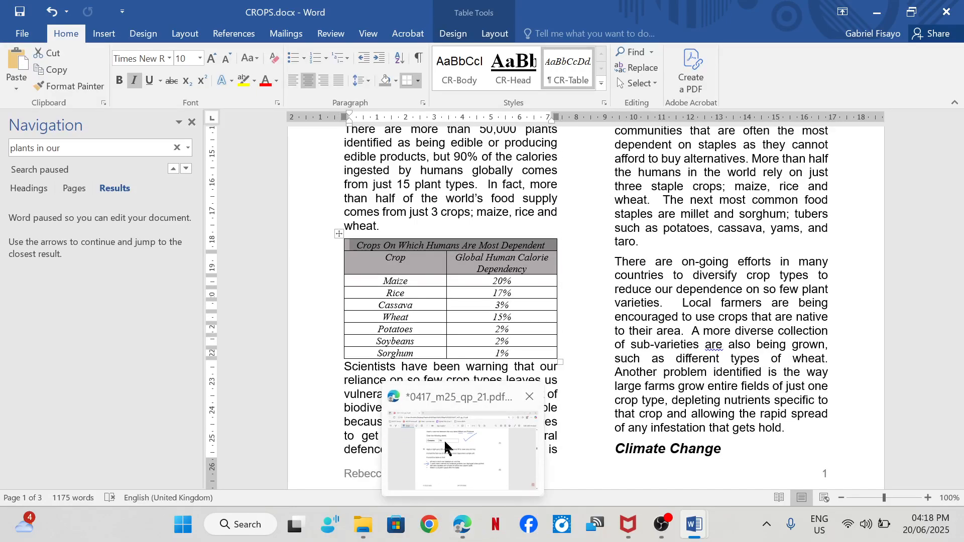
left_click(444, 439)
mouse_move(447, 257)
left_mouse_down()
mouse_move(457, 274)
mouse_move(506, 245)
left_mouse_up()
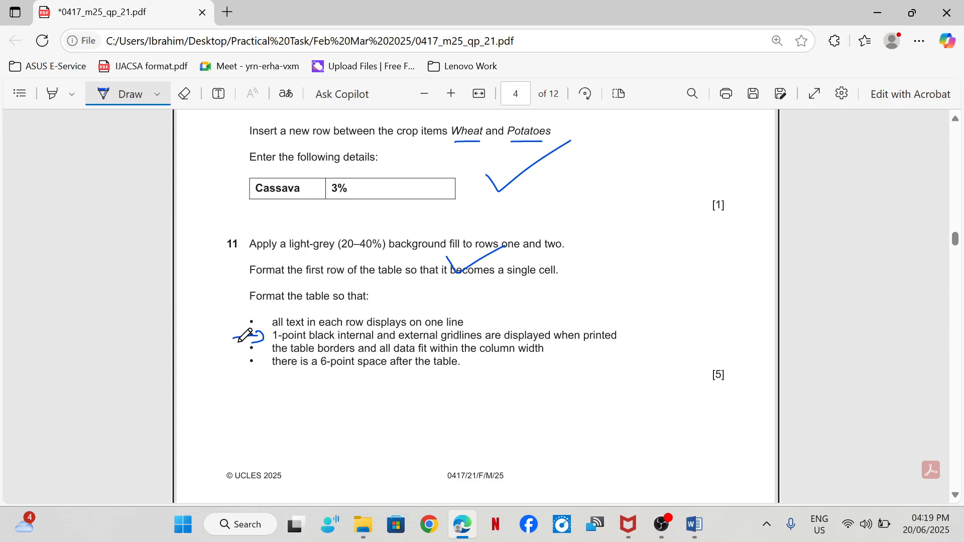
left_click_drag(279, 342, 317, 342)
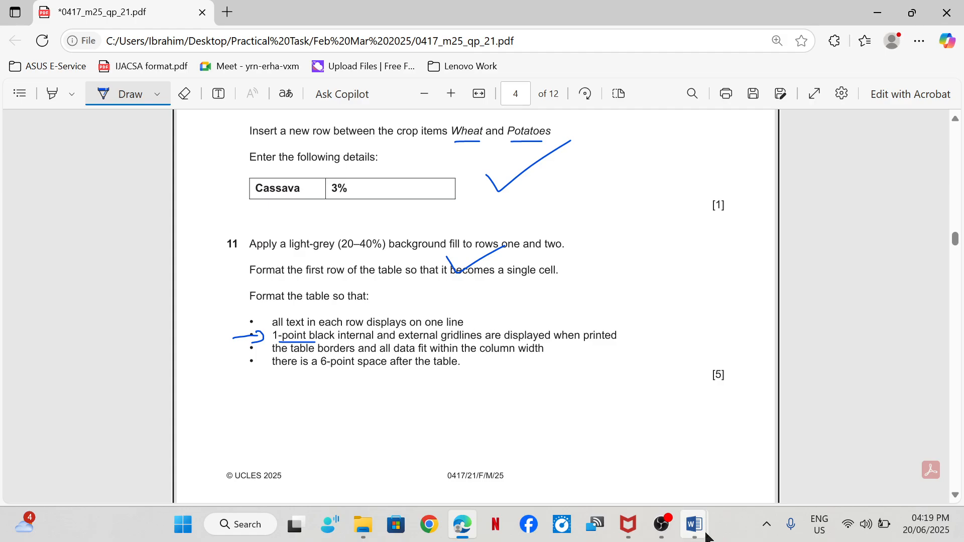
- In CROPS.docx in Word, apply a 1 pt box border to the merged title cell of the crops table
mouse_move(704, 534)
left_click(768, 461)
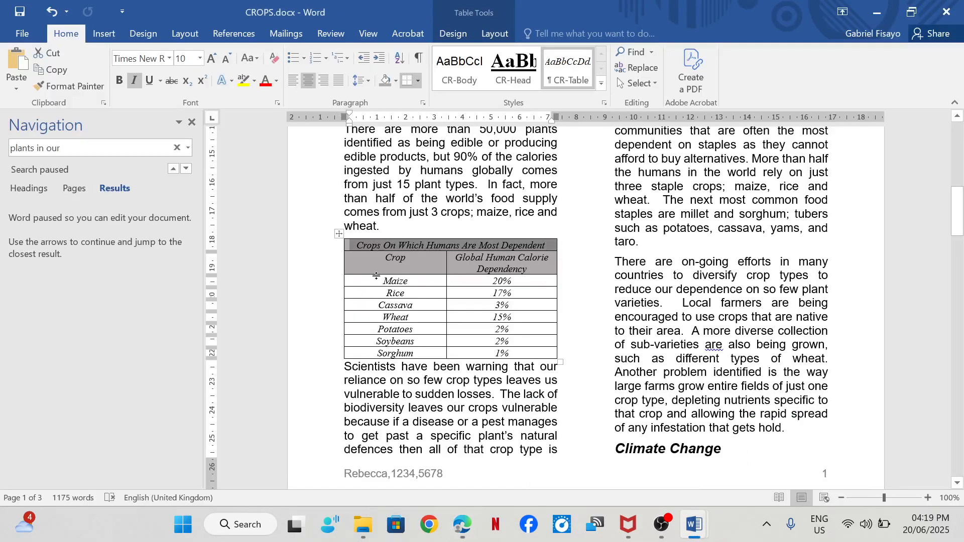
right_click(339, 236)
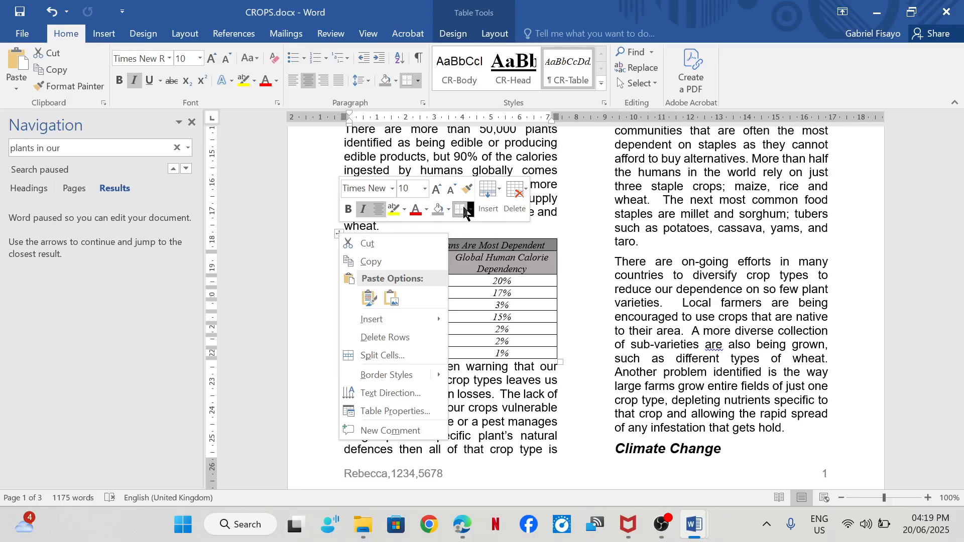
left_click(471, 210)
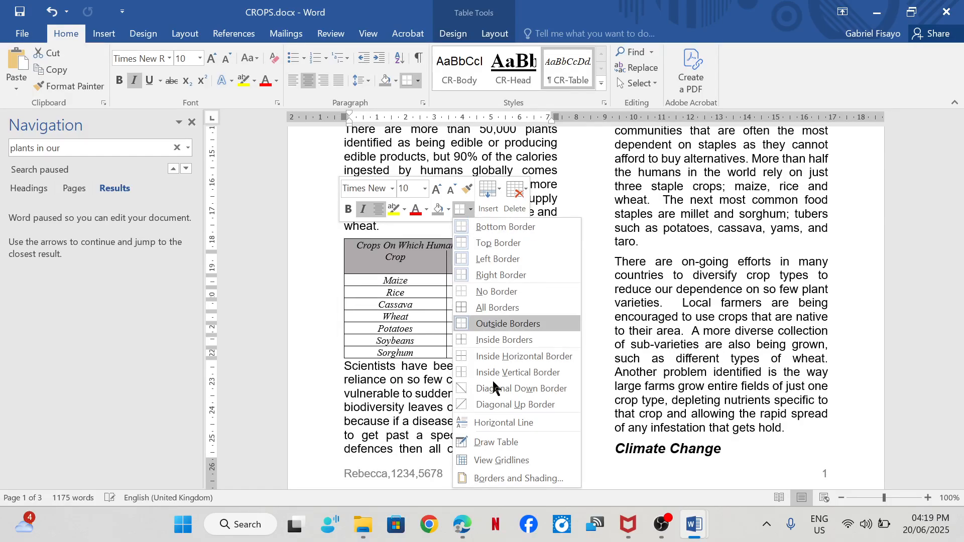
left_click(492, 481)
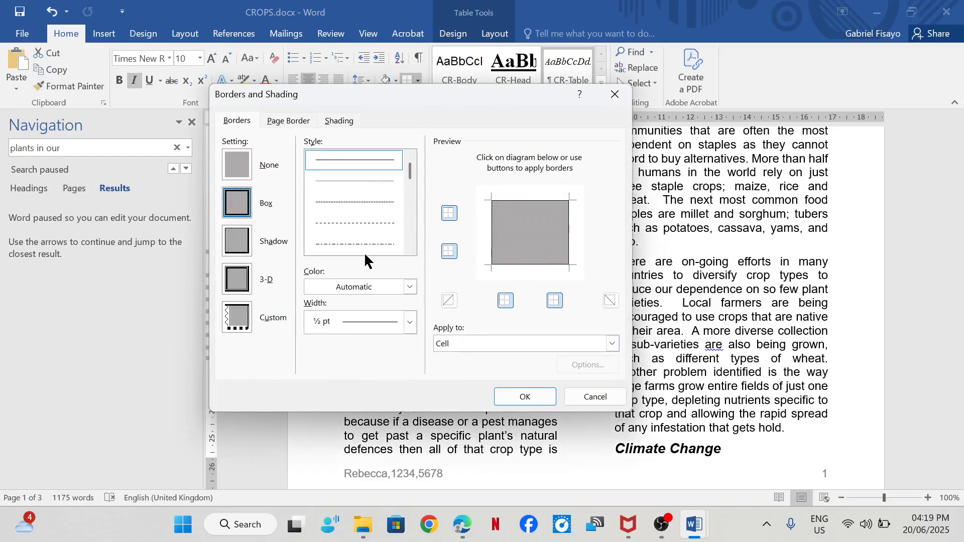
left_click(411, 323)
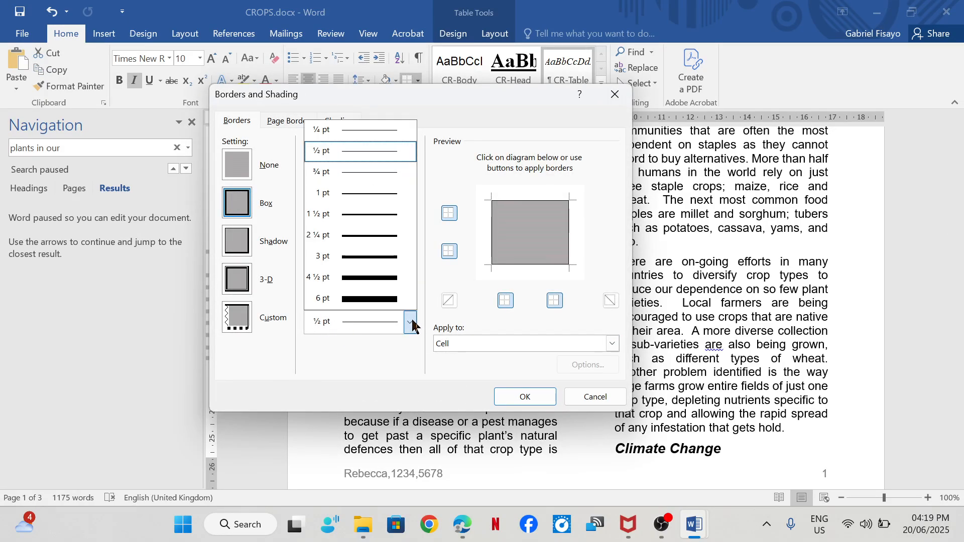
left_click(366, 192)
left_click(525, 397)
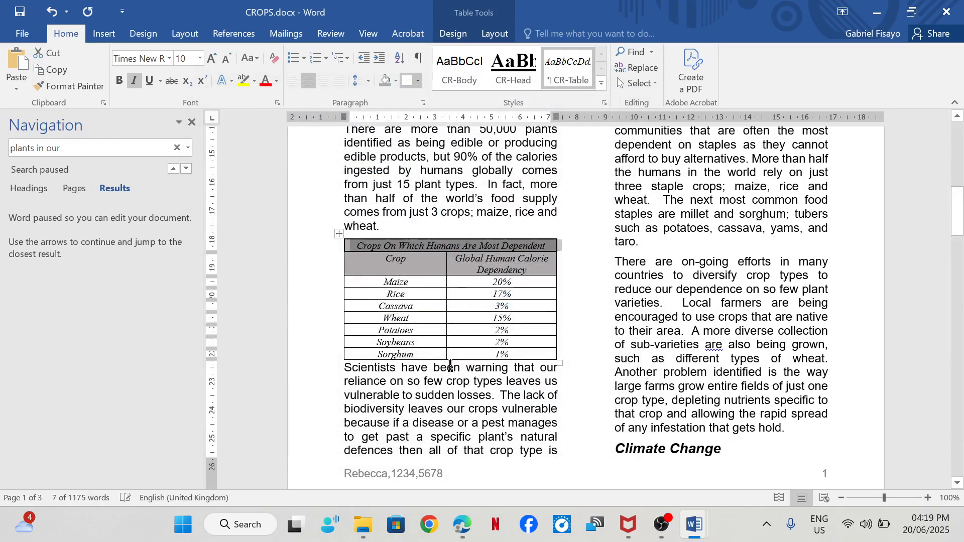
- Try to apply the 1 pt border settings to the whole crops table, and undo the border change
left_click(339, 233)
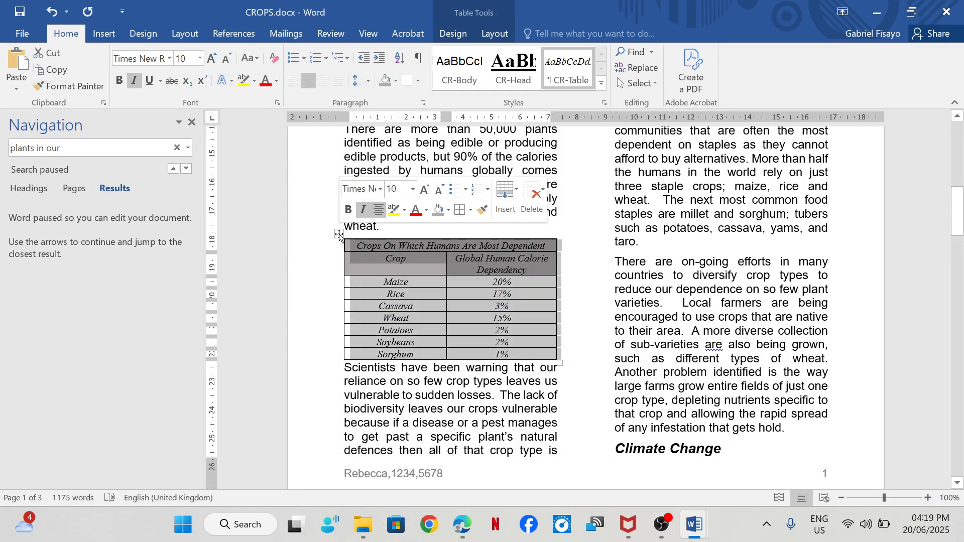
left_click(470, 210)
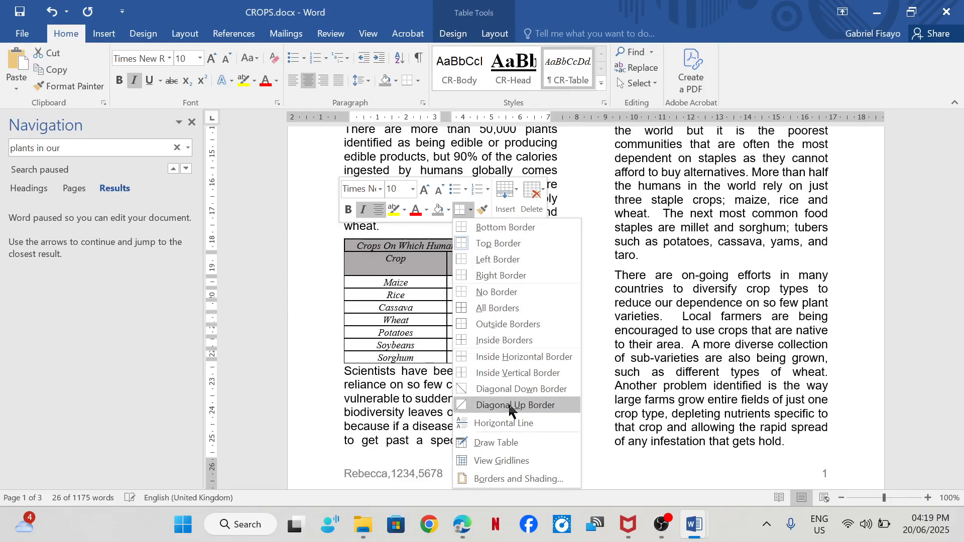
left_click(508, 478)
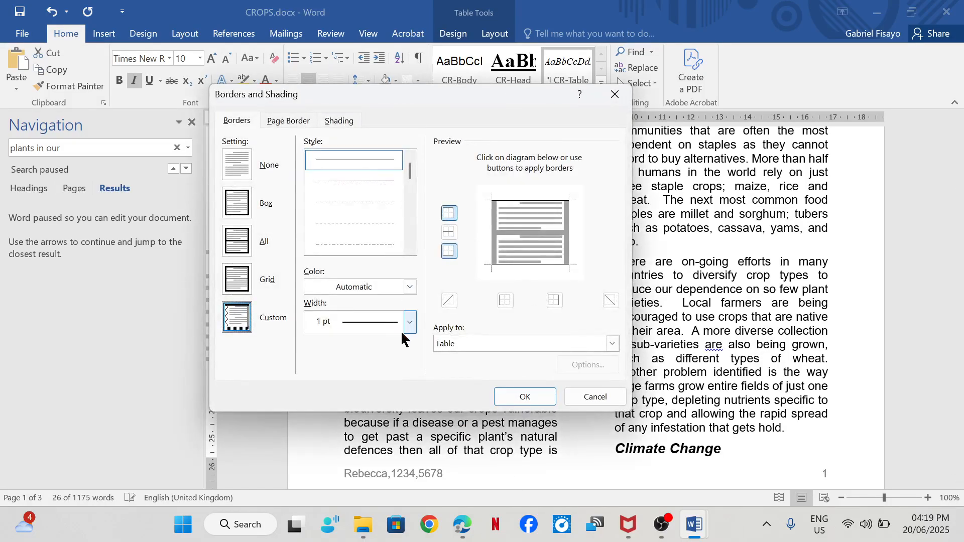
left_click(522, 398)
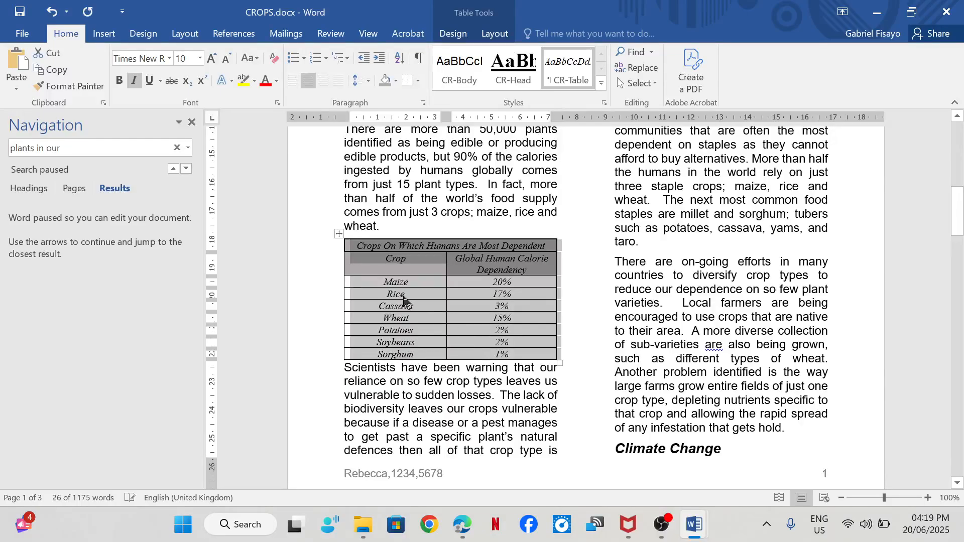
left_click(358, 271)
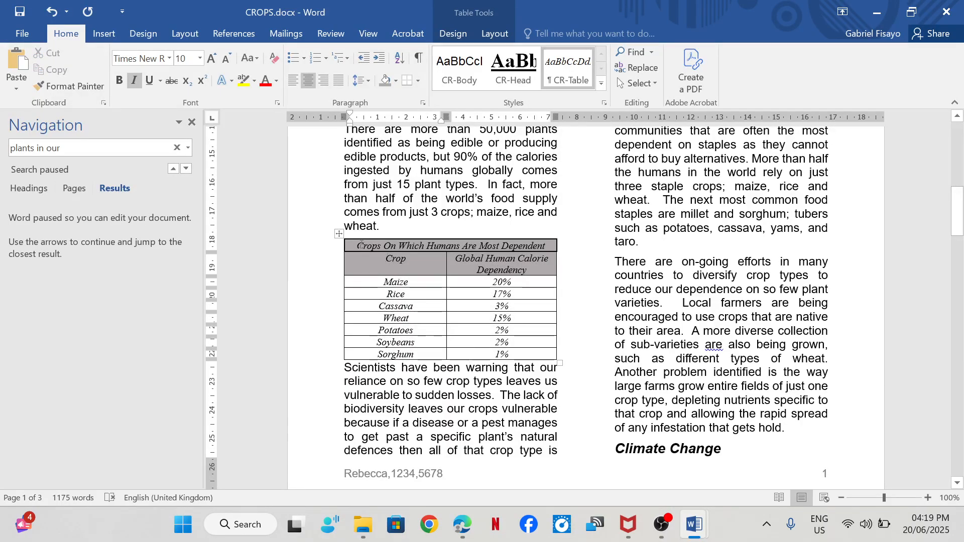
left_click_drag(359, 244, 531, 367)
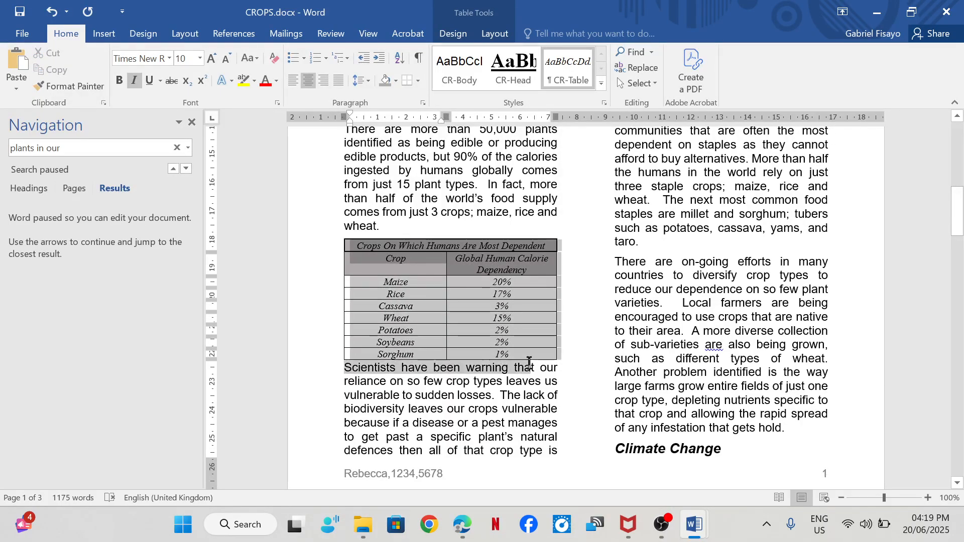
left_click(470, 295)
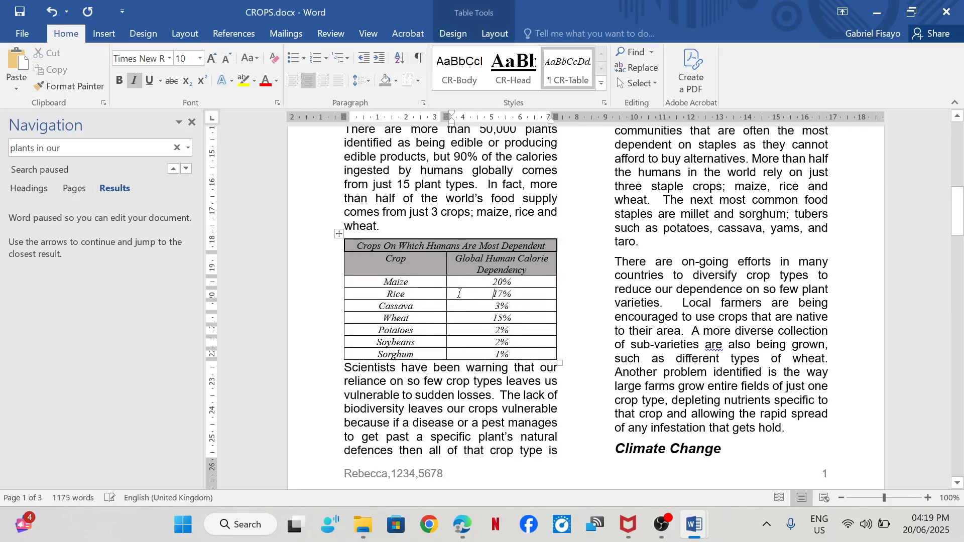
key("ctrl+z")
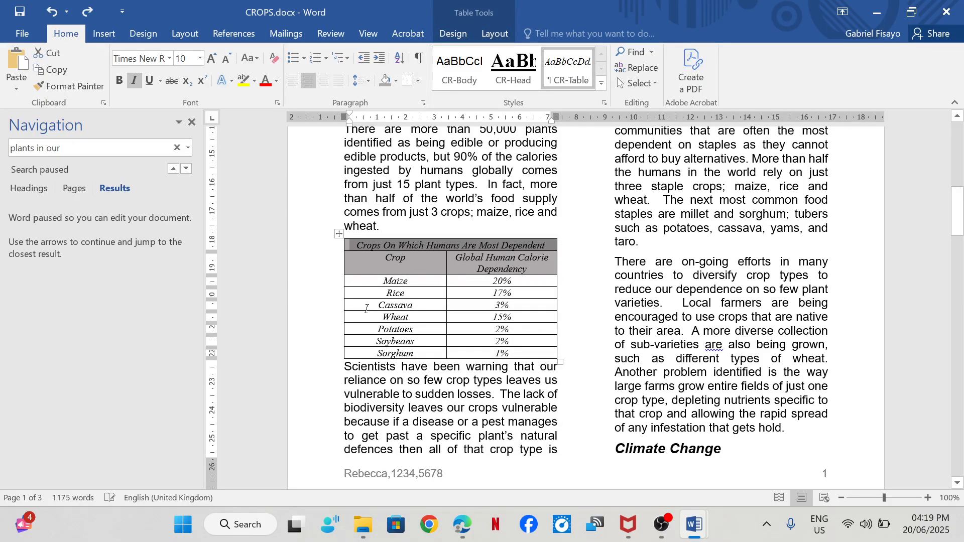
- Apply all borders, internal and external, to the entire crops table
left_click(338, 233)
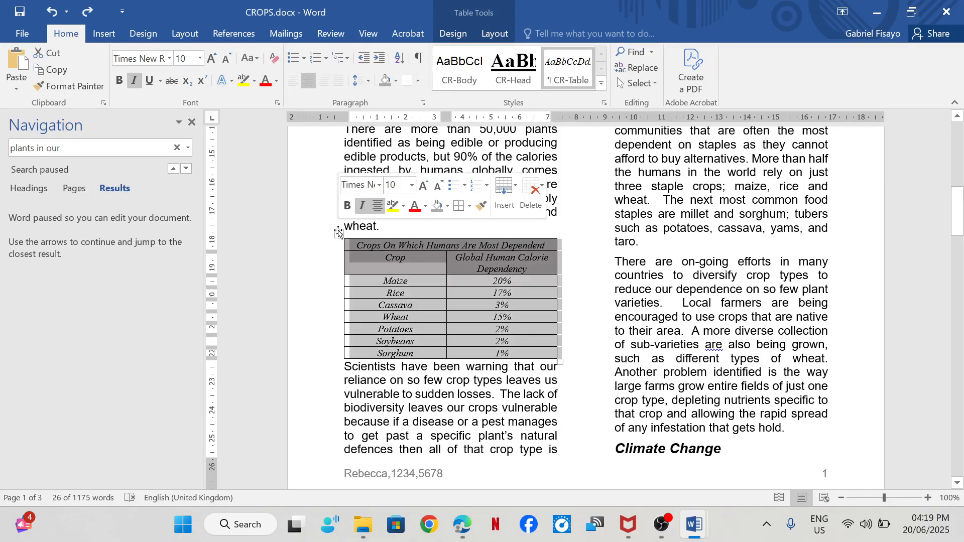
left_click(448, 206)
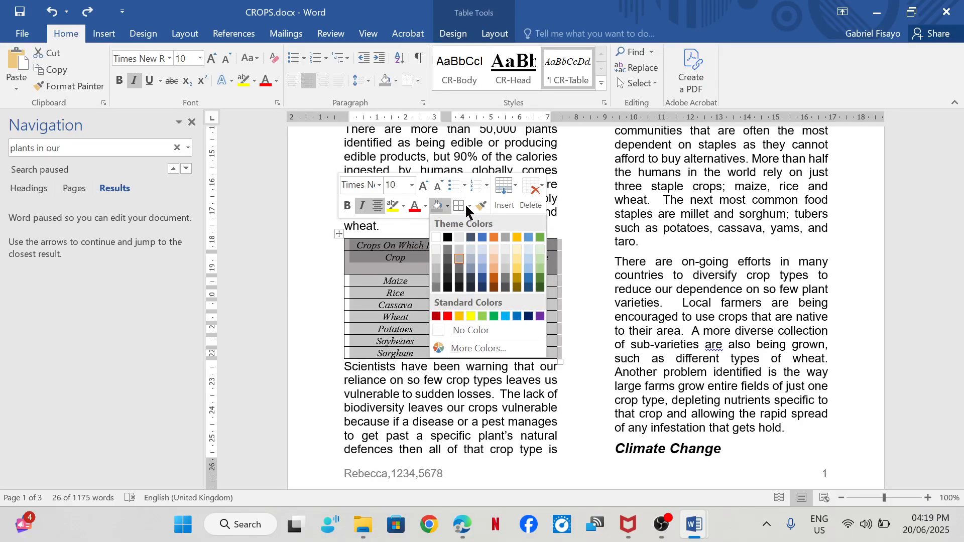
left_click(467, 205)
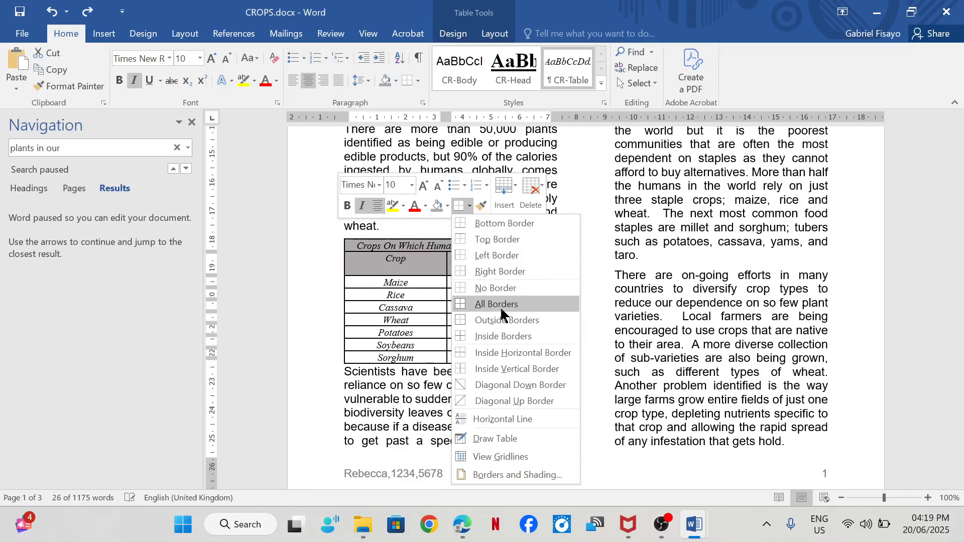
left_click(500, 305)
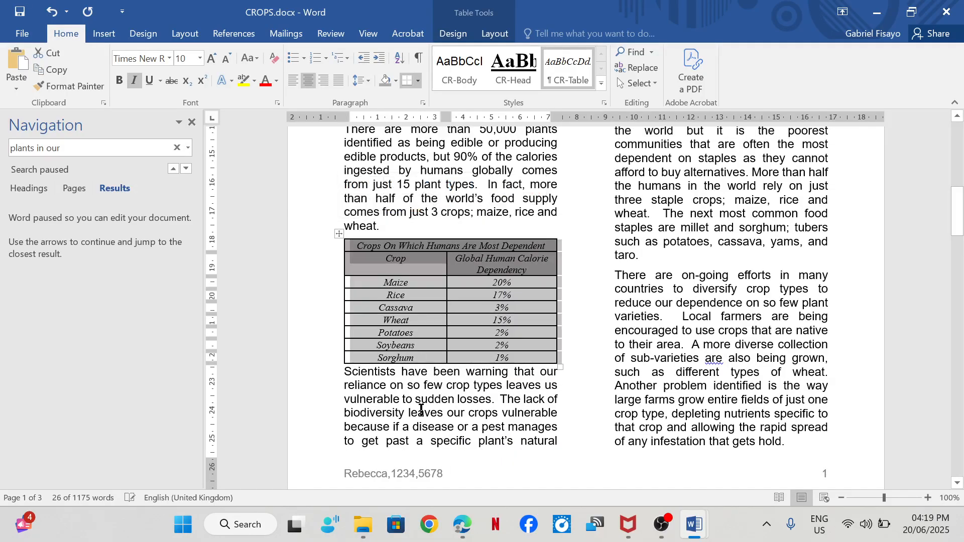
left_click(412, 282)
- Tick off the 1-point black gridlines requirement of step 11 in the exam paper in Edge
mouse_move(462, 524)
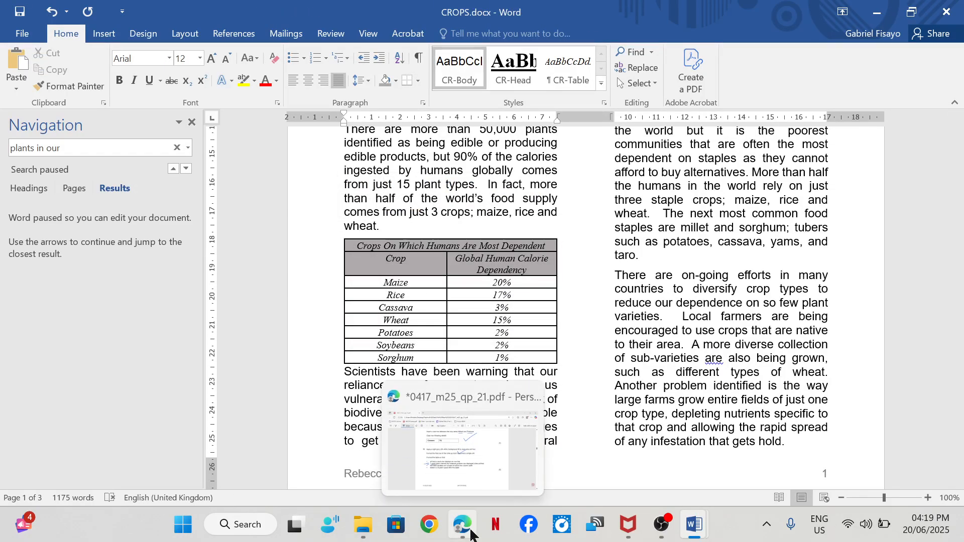
left_click(466, 428)
left_click_drag(625, 334, 652, 327)
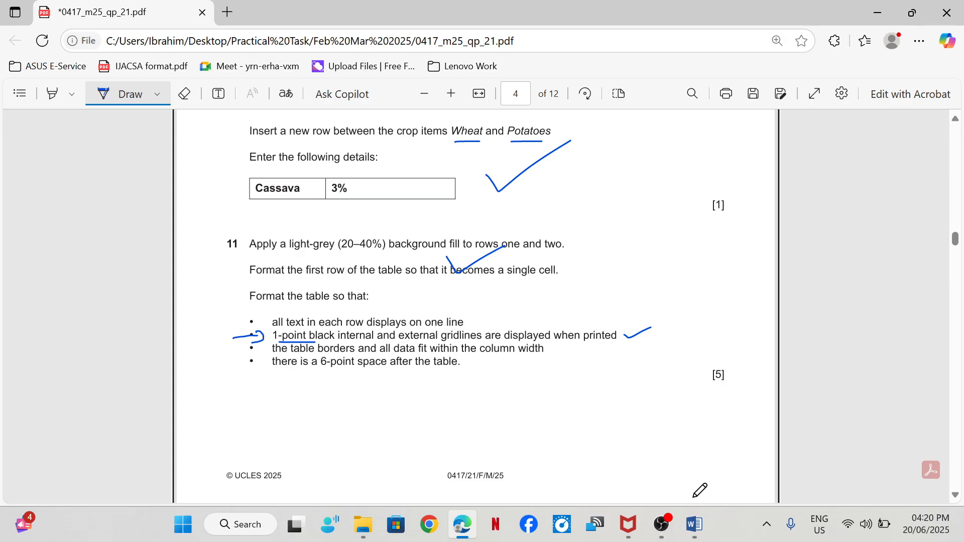
- In Word, narrow the table's Crop column so the Global Human Calorie Dependency heading fits on one line
mouse_move(696, 533)
left_click(745, 454)
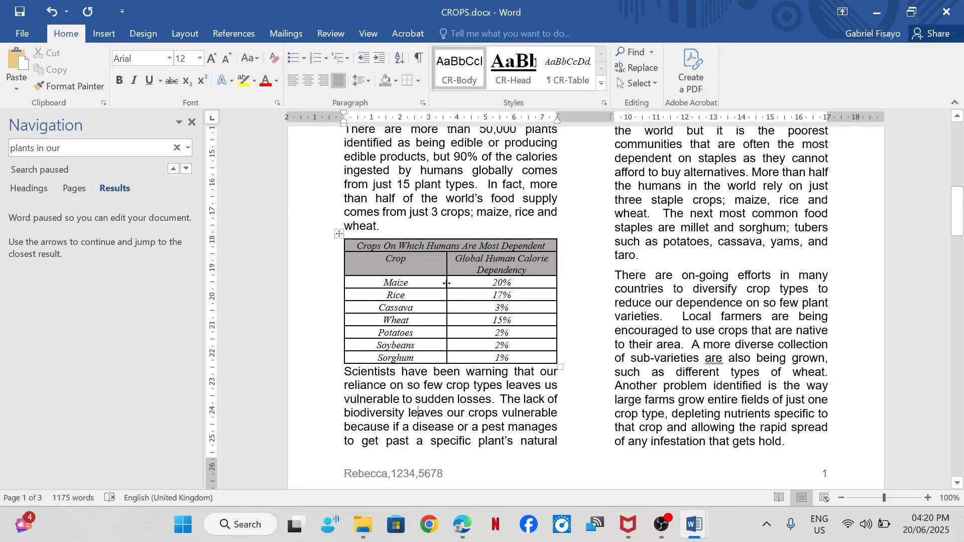
left_click_drag(446, 283, 399, 297)
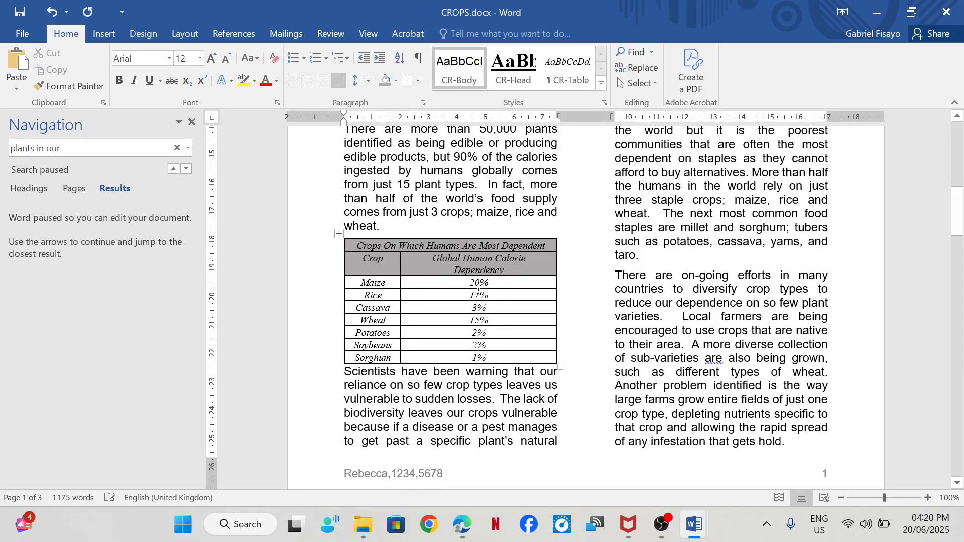
left_click(453, 268)
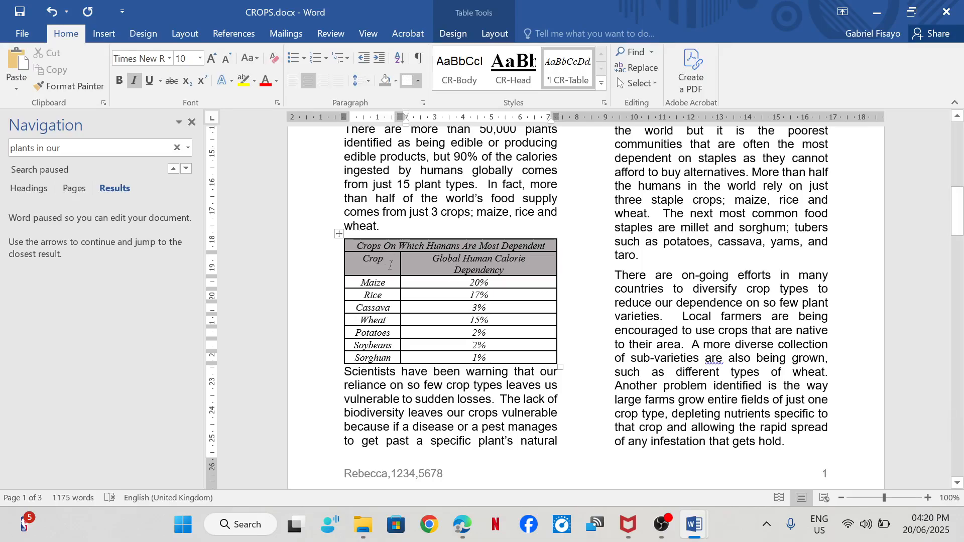
left_click_drag(399, 265, 395, 265)
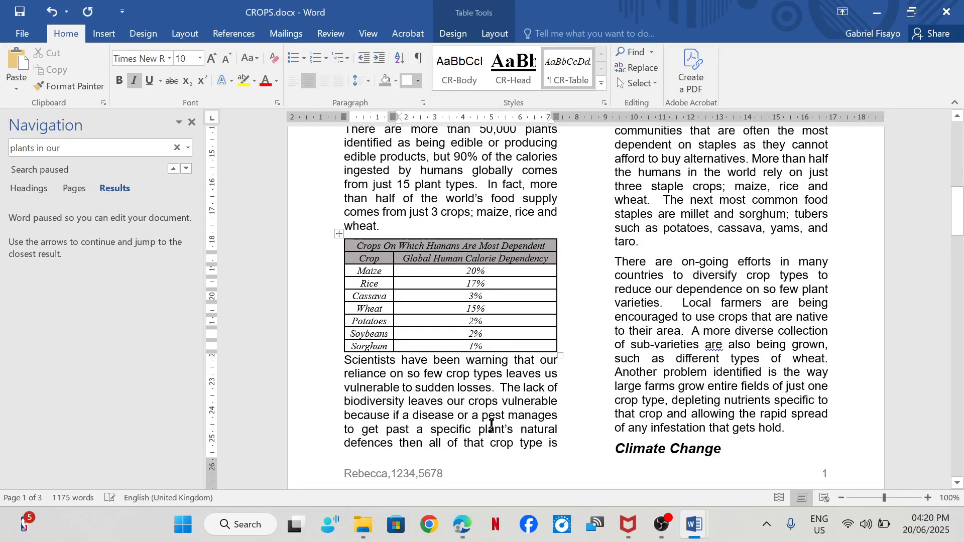
- Tick off the one-line text requirement in the exam paper in Edge, and check the Word table against the remaining step 11 requirements
mouse_move(462, 522)
left_click(458, 421)
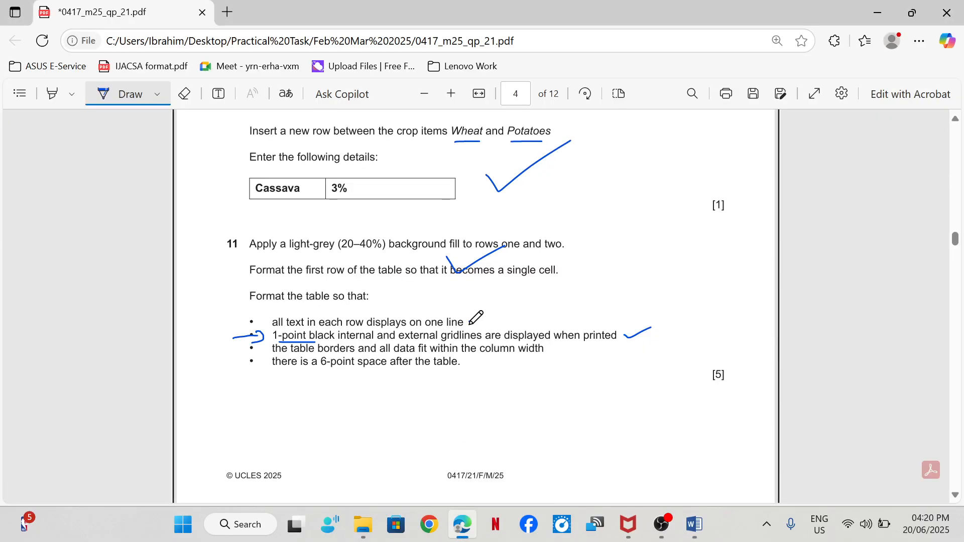
left_click_drag(471, 320, 508, 317)
mouse_move(694, 524)
left_click(747, 453)
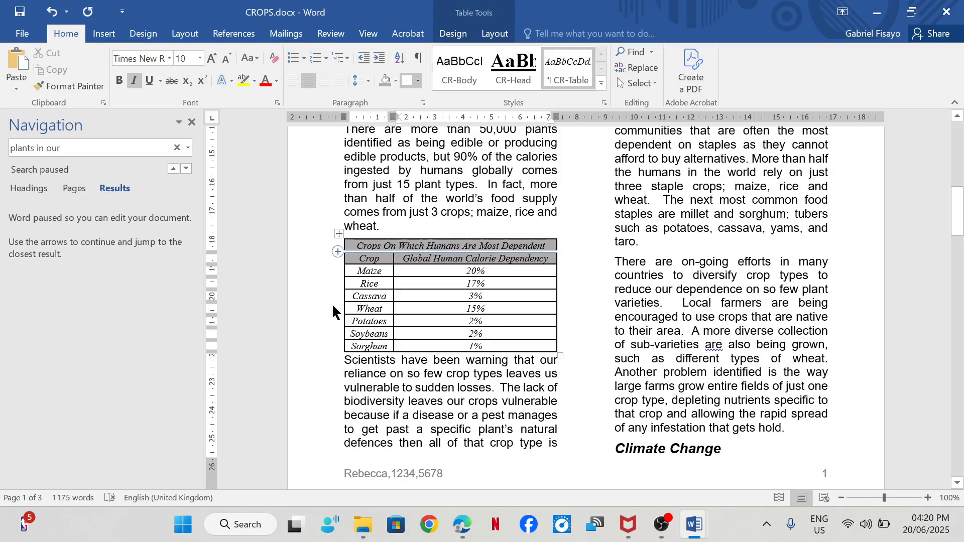
mouse_move(461, 525)
left_click(448, 460)
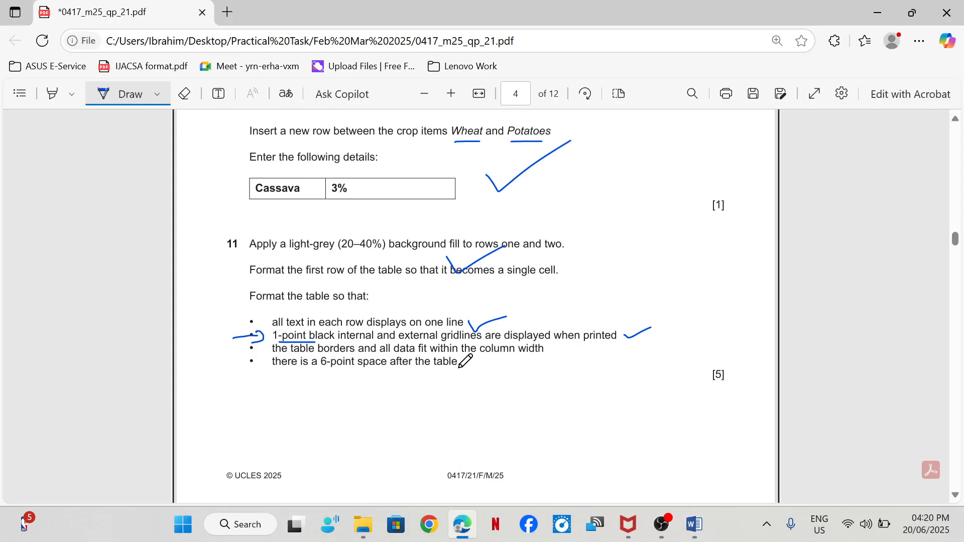
- In Word, set 6 pt spacing before the paragraph beginning "Scientists have been warning", directly below the crops table
mouse_move(688, 533)
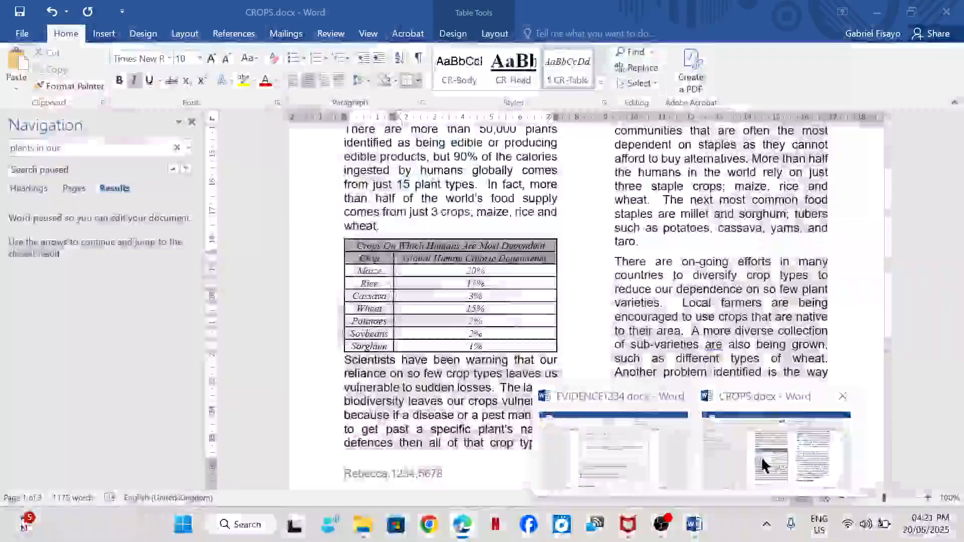
left_click(763, 462)
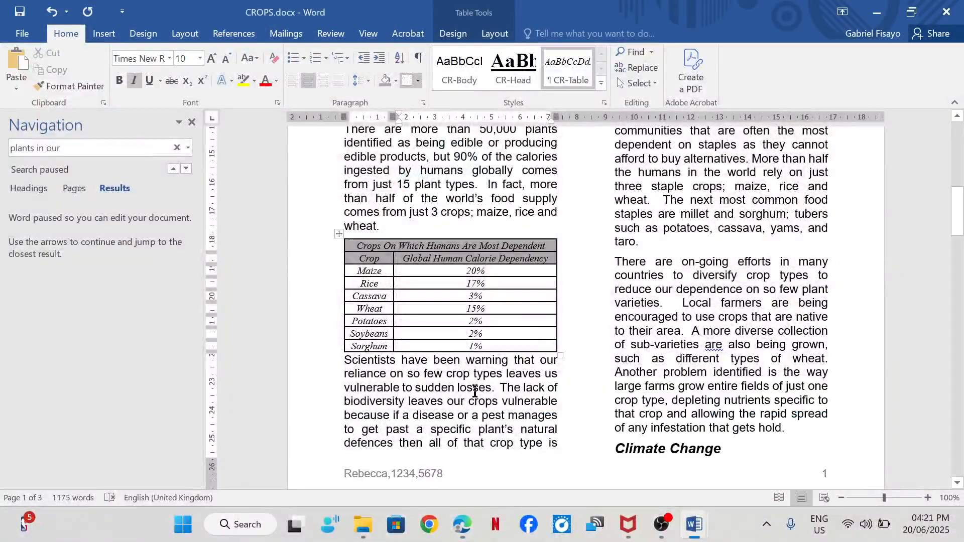
left_click(343, 370)
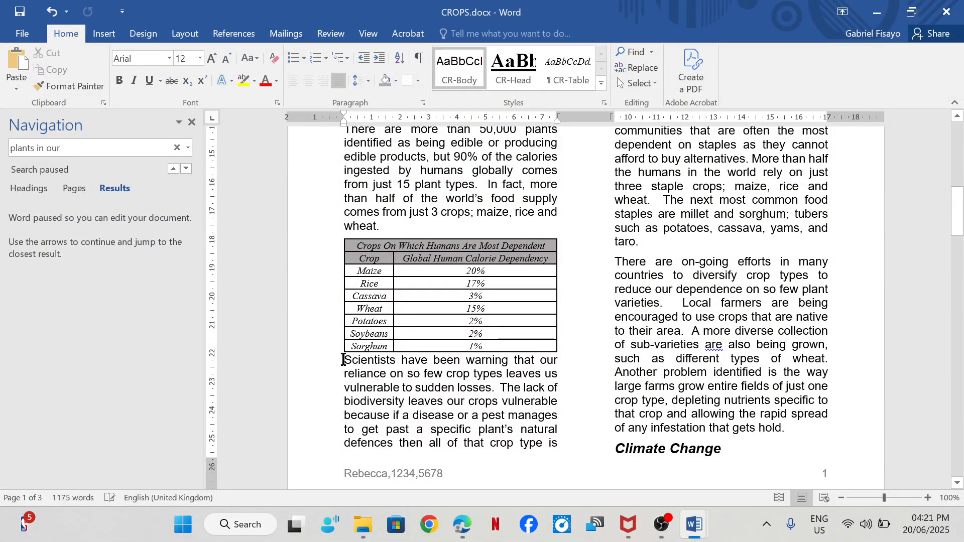
right_click(345, 360)
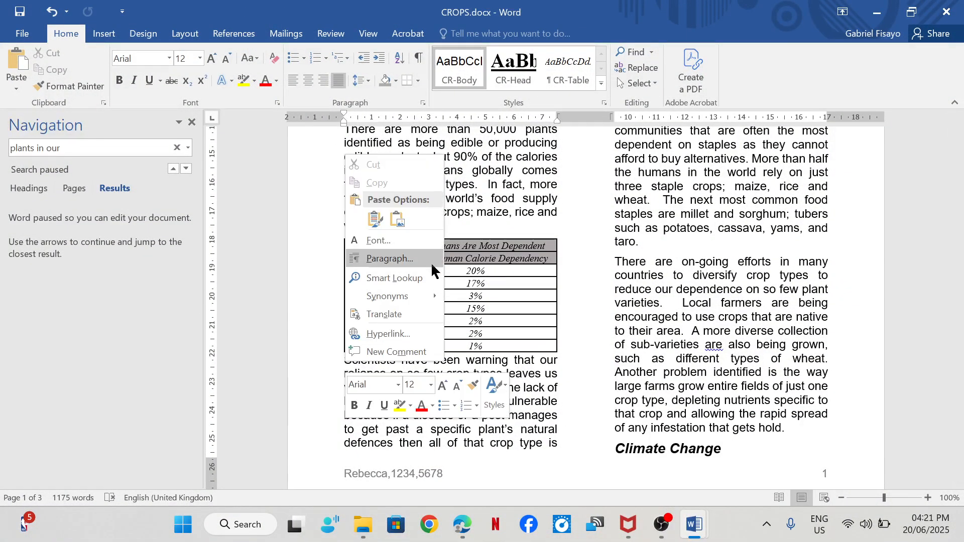
left_click(406, 251)
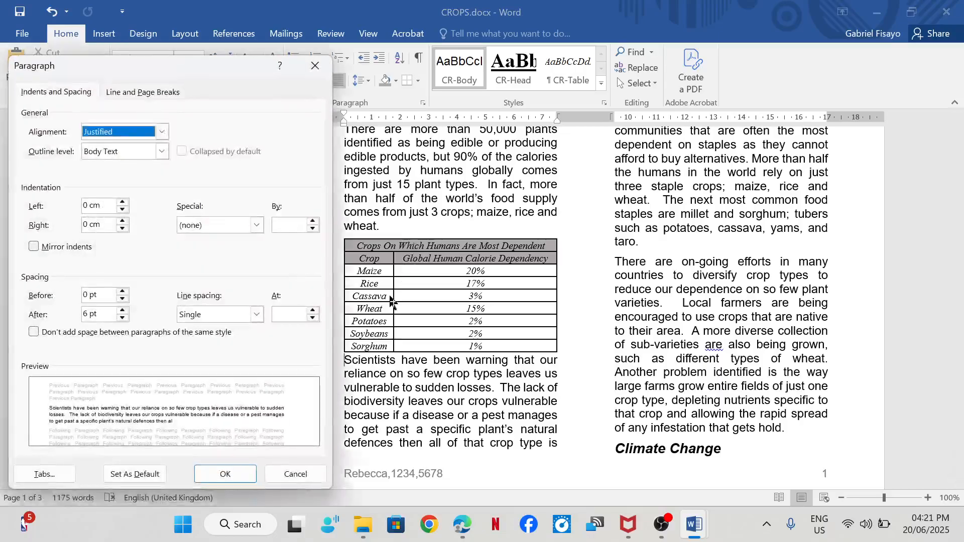
left_click(87, 296)
key("BackSpace")
type("6")
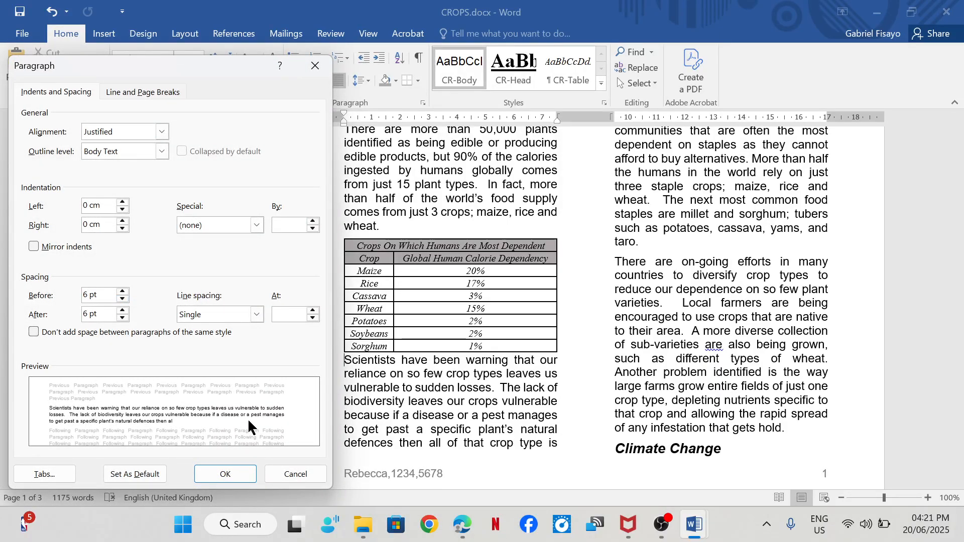
left_click(225, 474)
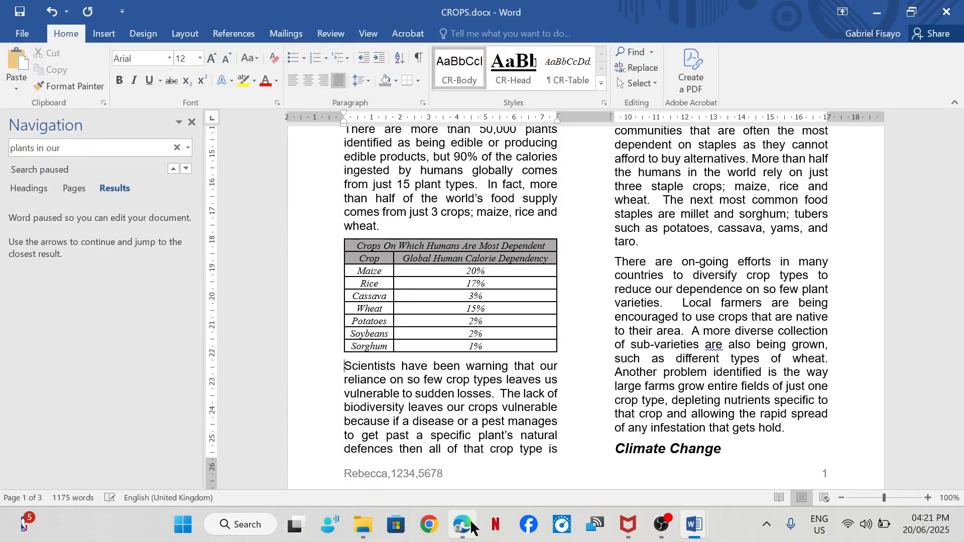
- Tick off the 6-point space requirement of step 11 in the exam paper in Edge, and read step 12
mouse_move(463, 525)
left_click(456, 458)
left_click_drag(465, 359, 547, 333)
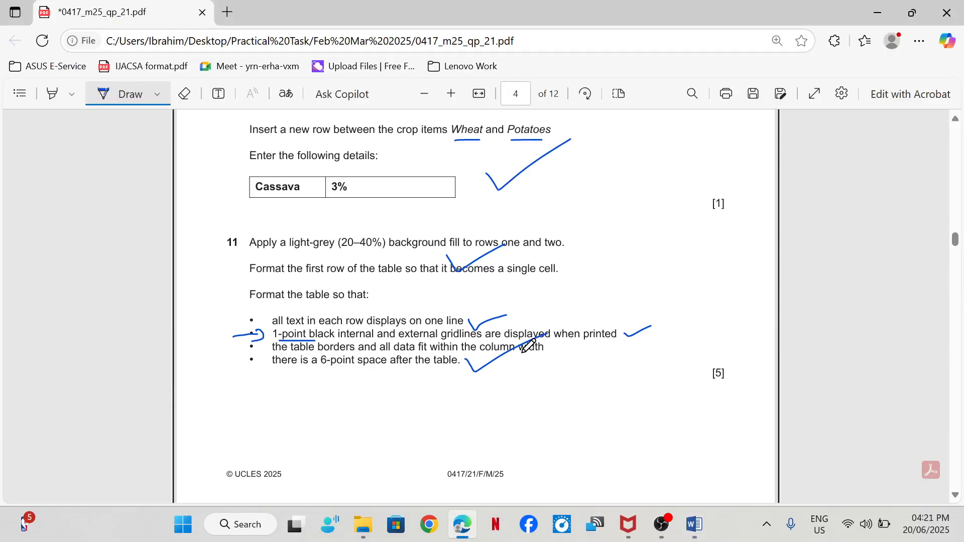
scroll(527, 347, "down", 7)
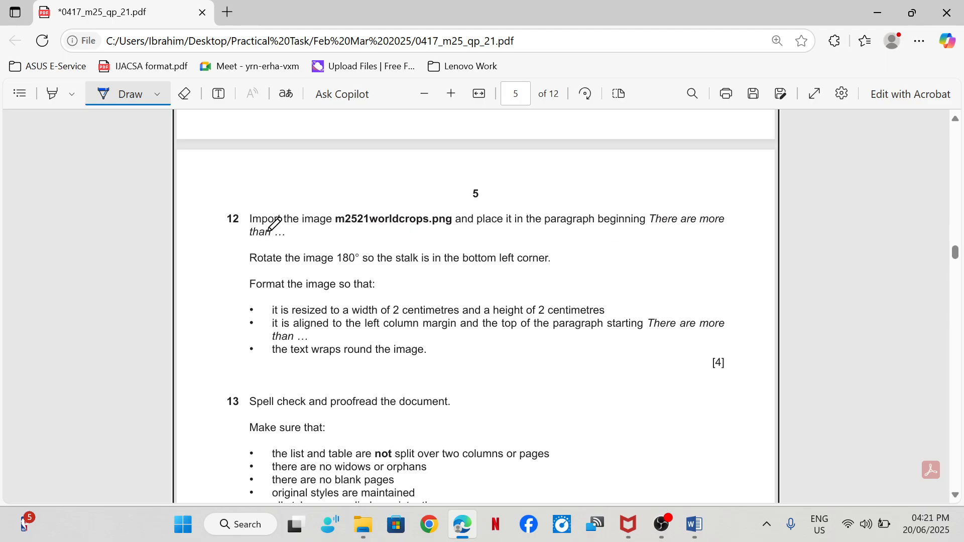
- In the CROPS document in Word, search for "There are more than" and place the cursor at the start of that paragraph
mouse_move(693, 523)
left_click(763, 441)
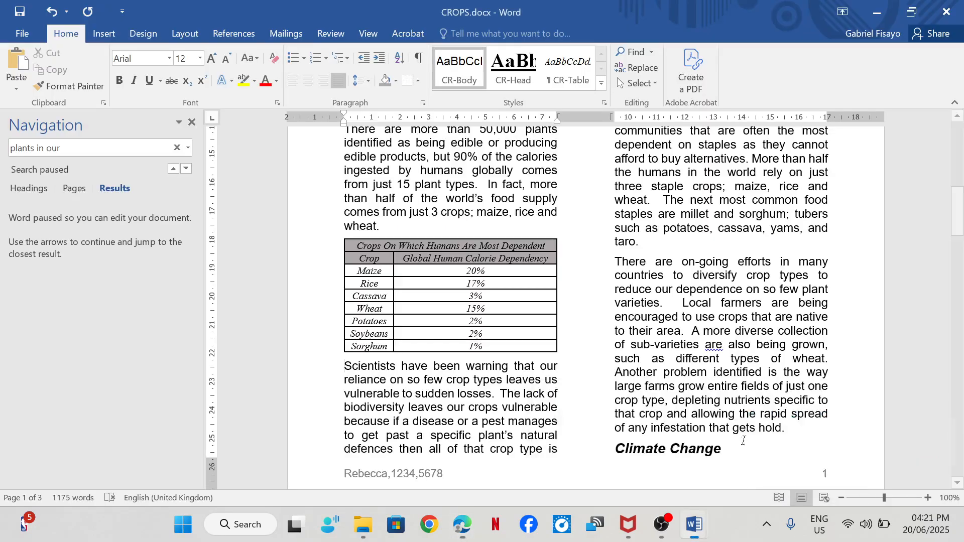
left_click(177, 147)
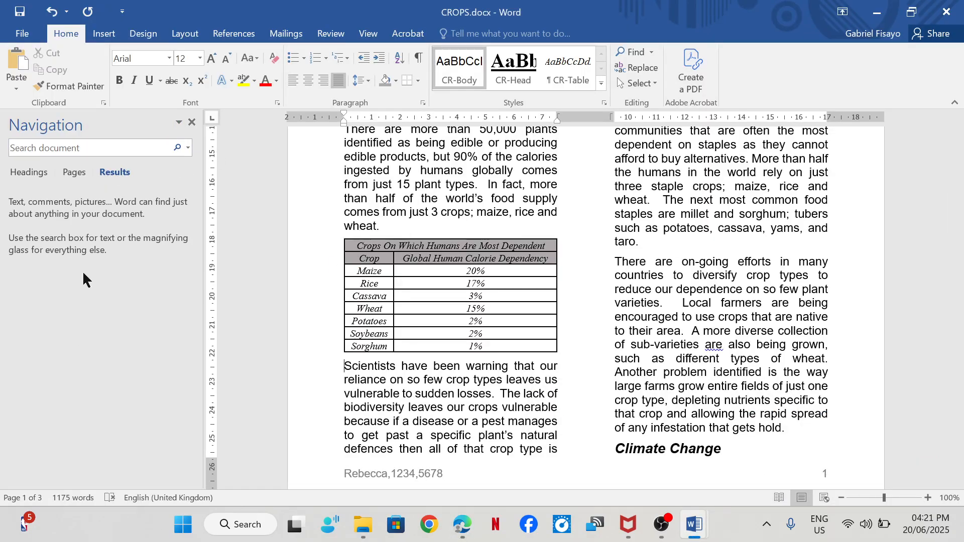
left_click(97, 146)
type("There are ")
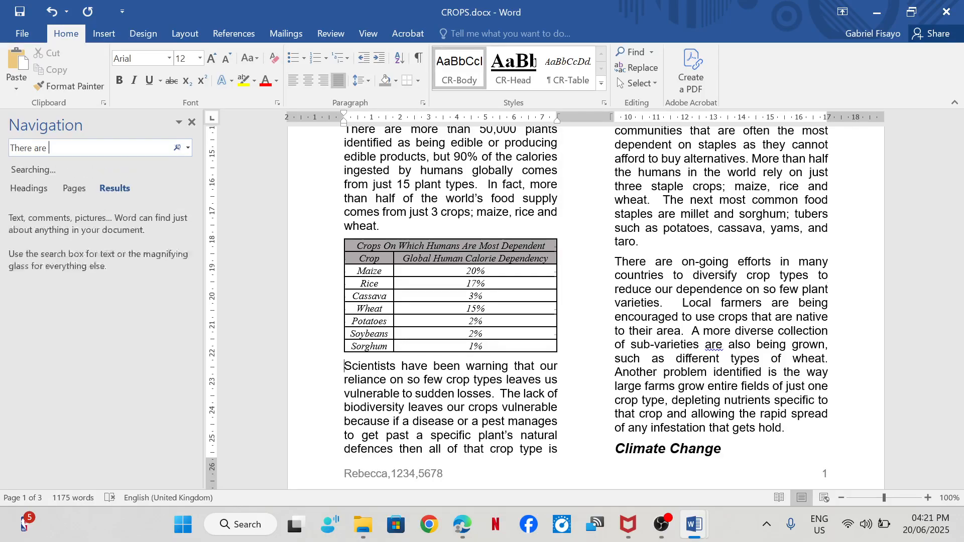
type("more than")
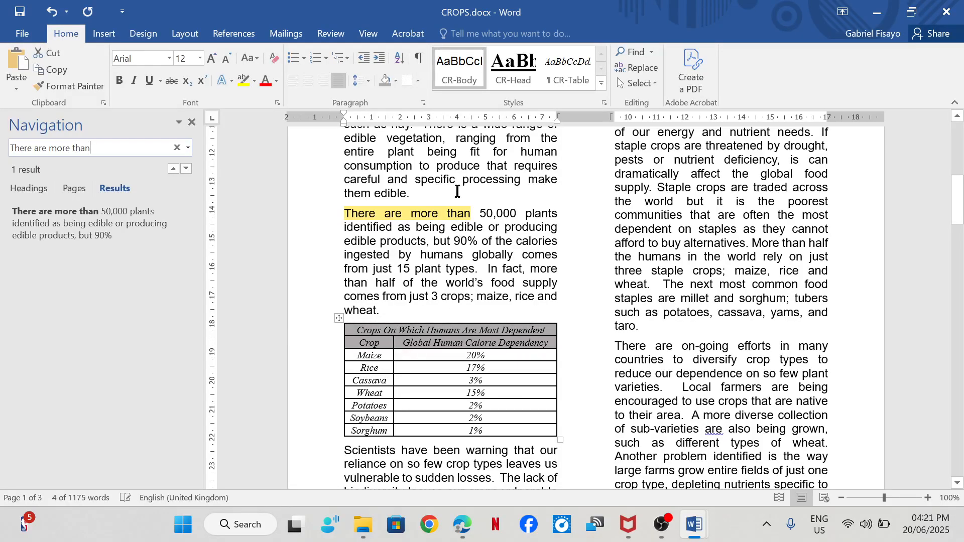
left_click(346, 216)
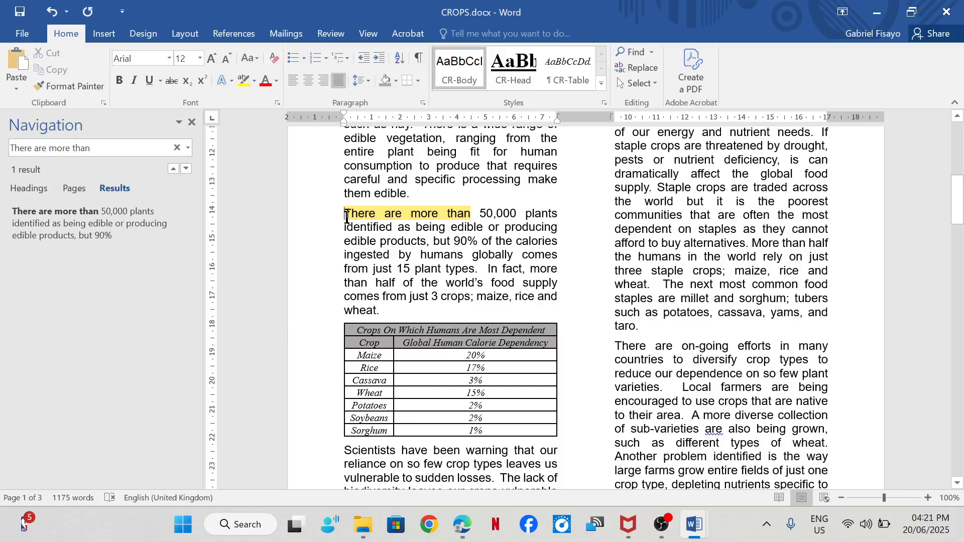
- Insert the picture m2521worldcrops.png from the March 2025 confidential source files folder, inside Practical Task > Feb Mar 2025, at the cursor
mouse_move(462, 524)
mouse_move(452, 465)
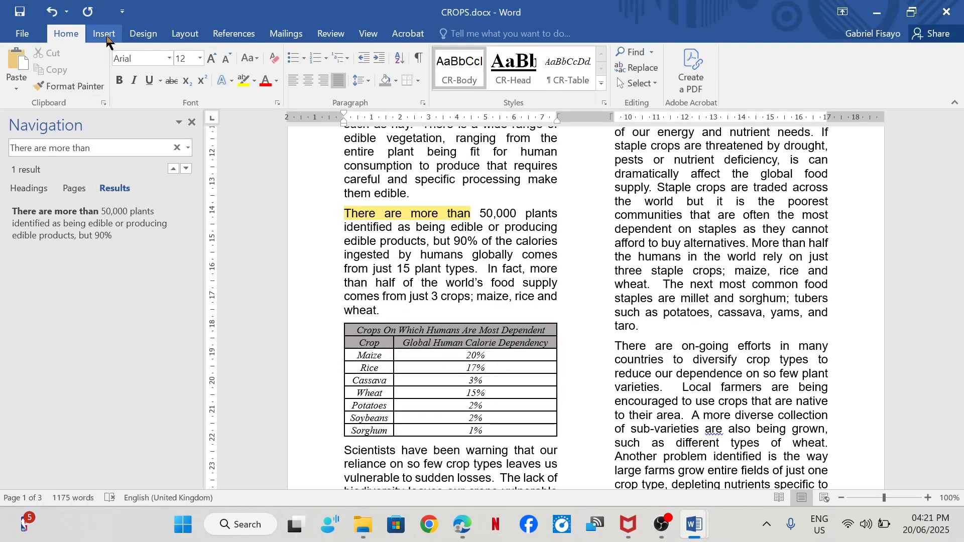
left_click(104, 34)
left_click(125, 70)
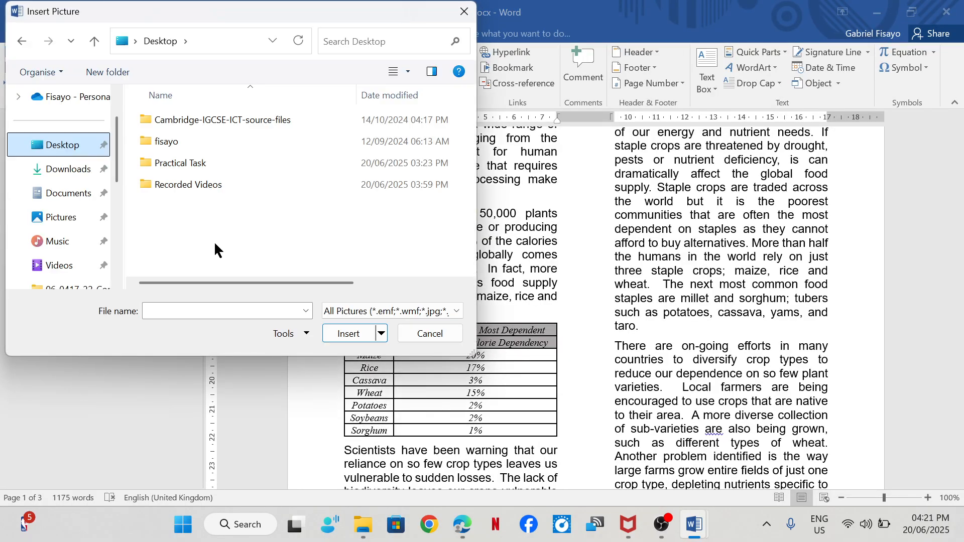
left_click(201, 169)
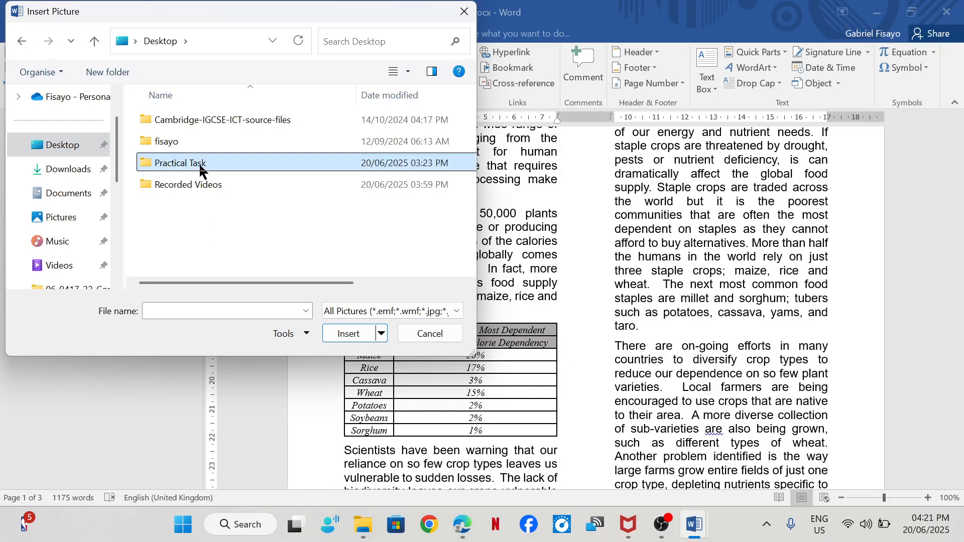
double_click(201, 169)
left_click(200, 147)
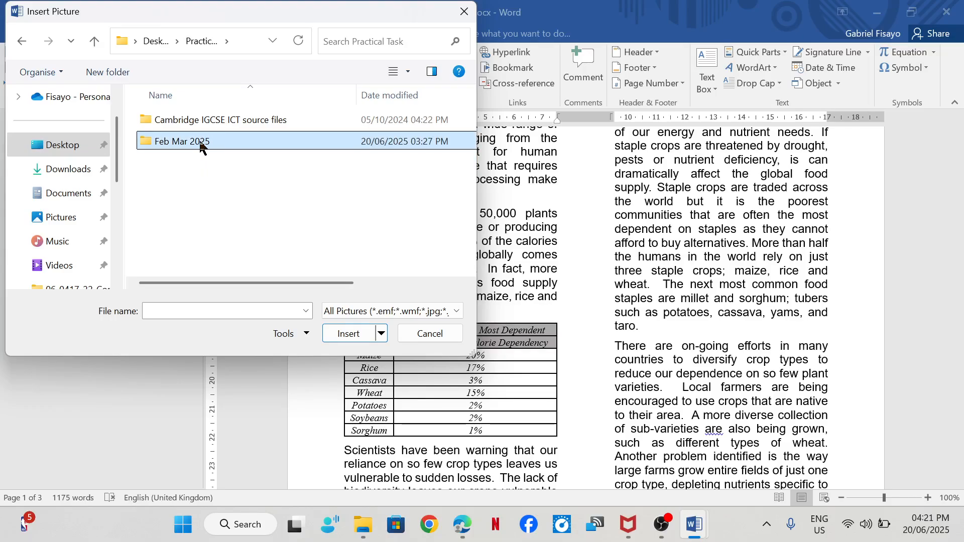
double_click(199, 143)
double_click(213, 125)
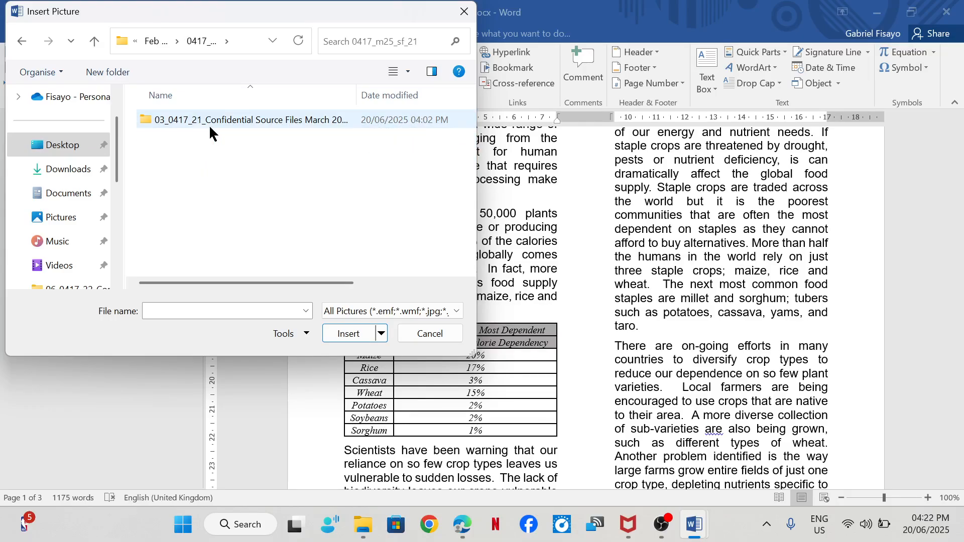
double_click(210, 125)
left_click(180, 154)
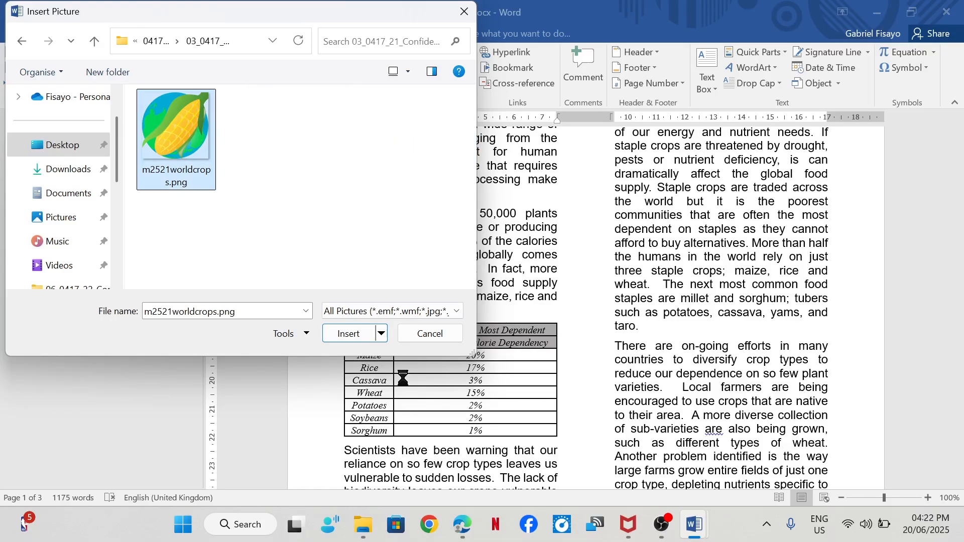
left_click(345, 334)
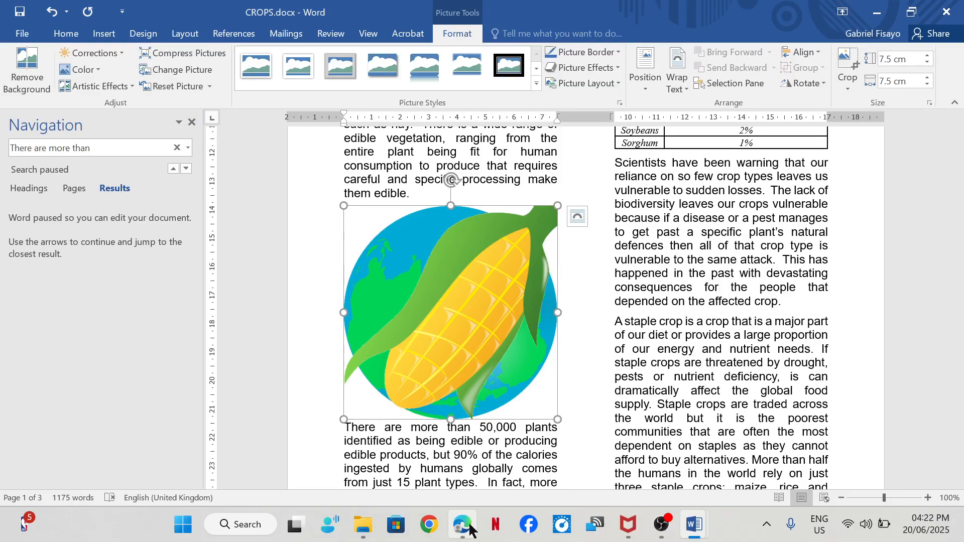
- Rotate the corn image 180° with two 90° right rotations, and tick off the rotation requirement in the exam paper in Edge
mouse_move(441, 445)
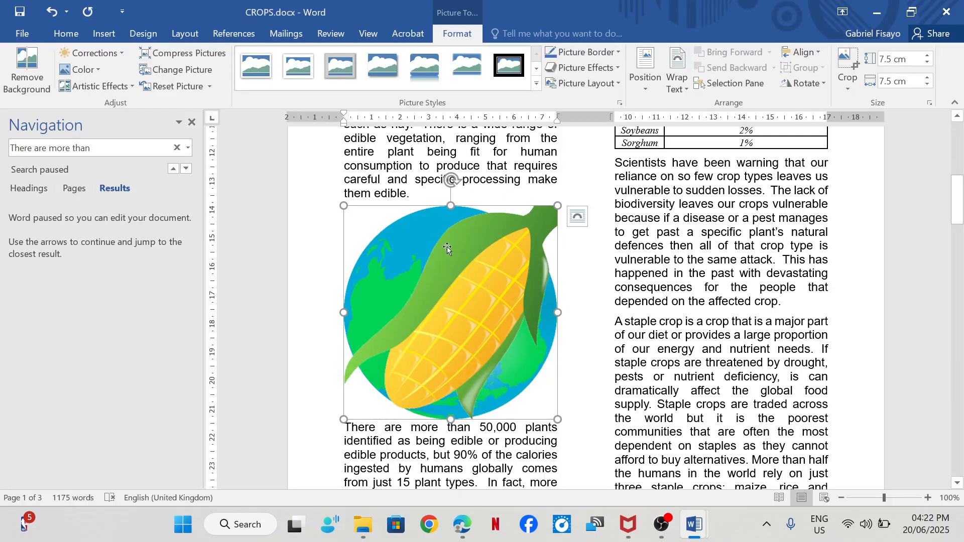
left_click(820, 84)
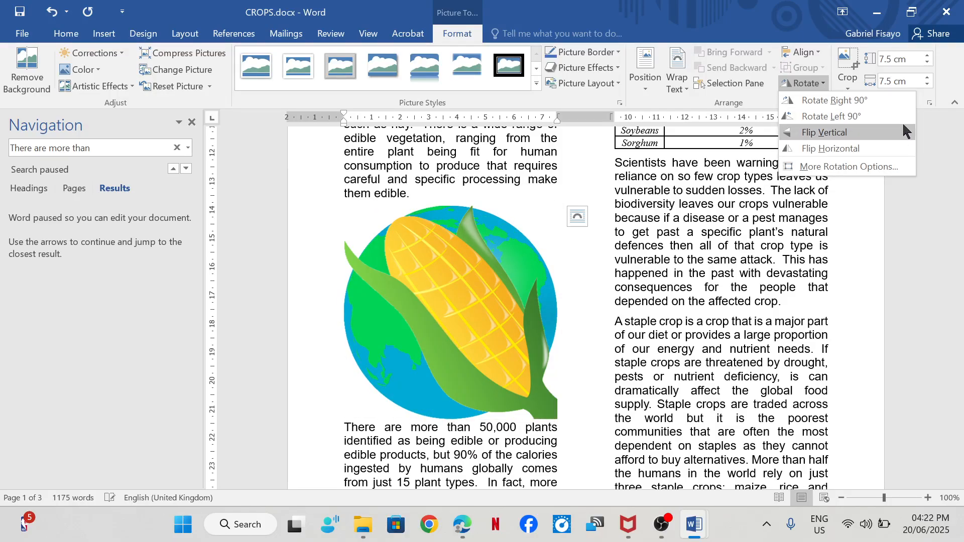
left_click(843, 99)
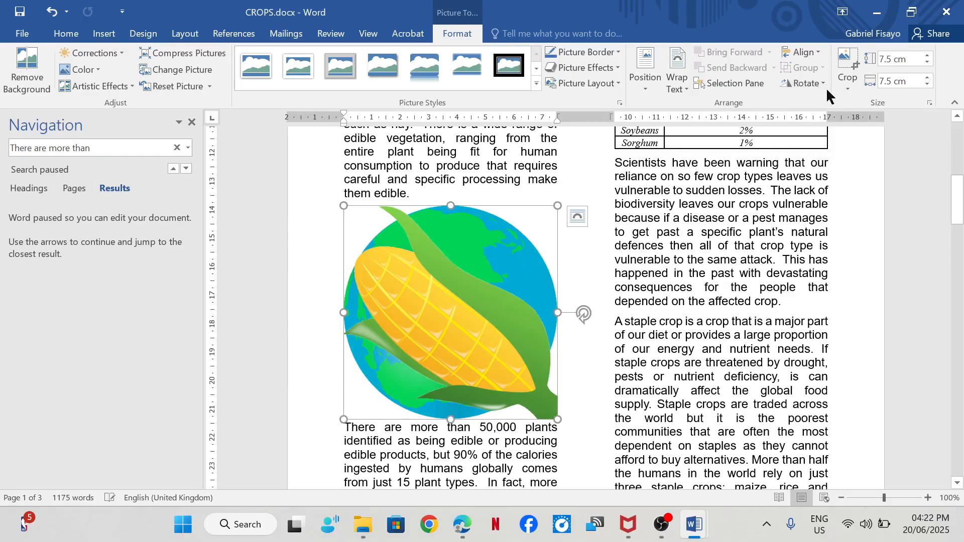
left_click(803, 83)
left_click(832, 104)
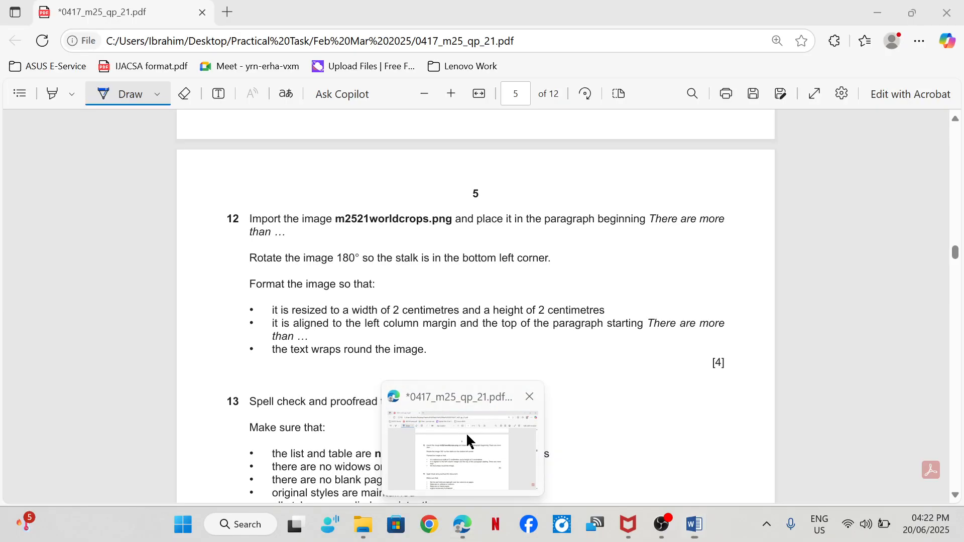
left_click(466, 432)
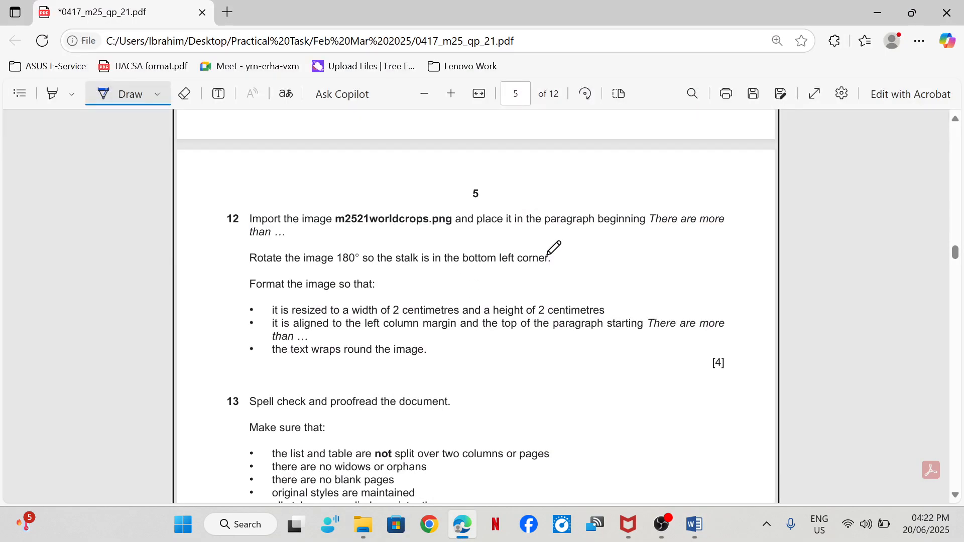
left_click_drag(548, 254, 587, 245)
- In Word, resize the corn image to 2 cm high and 2 cm wide
left_click(715, 495)
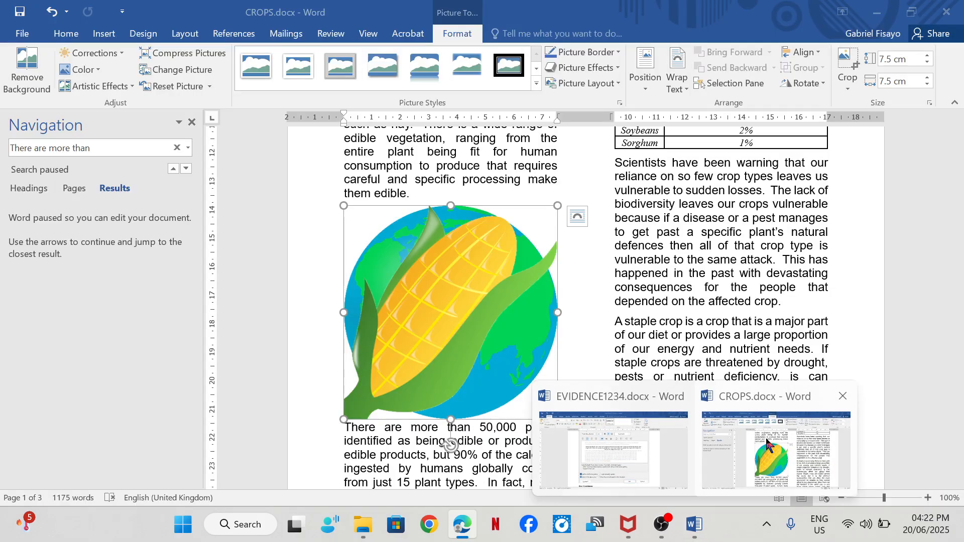
left_click(888, 61)
type("2")
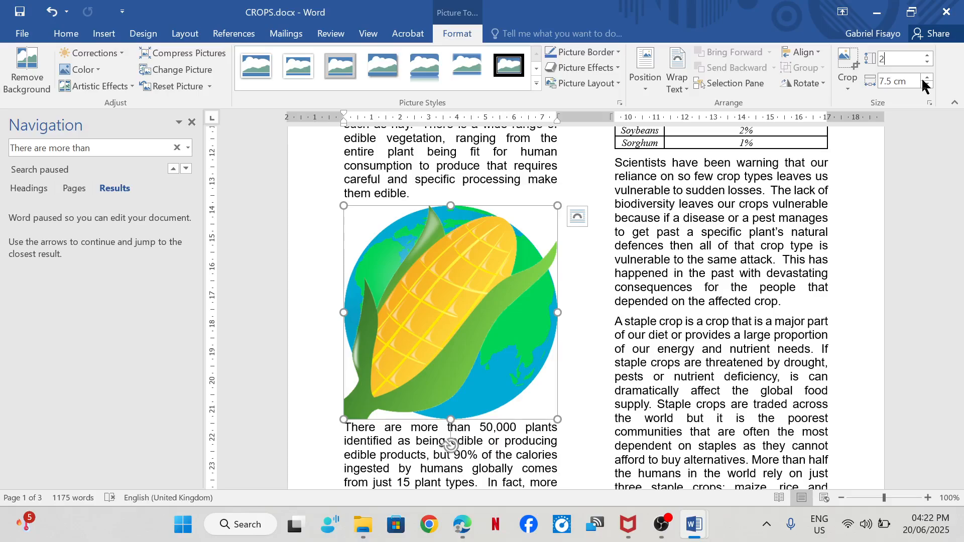
key("Return")
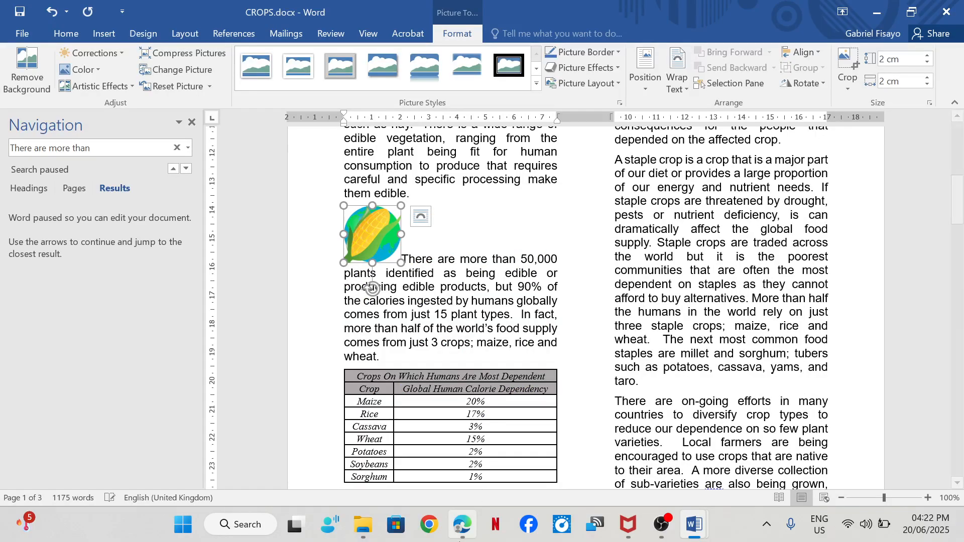
- In the exam paper in Edge, underline "left" and "the top of" in step 12's image alignment requirement
mouse_move(461, 524)
left_click(444, 427)
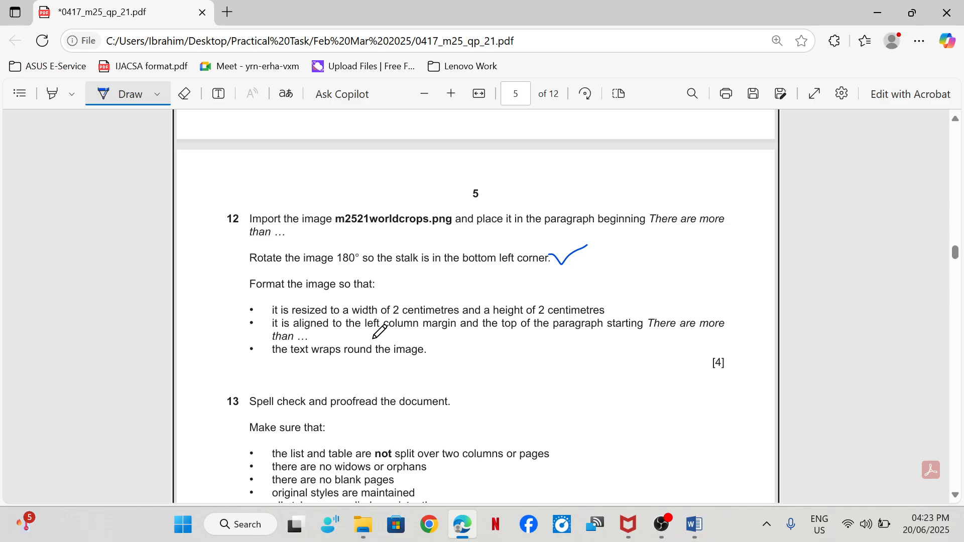
left_click_drag(366, 331, 381, 333)
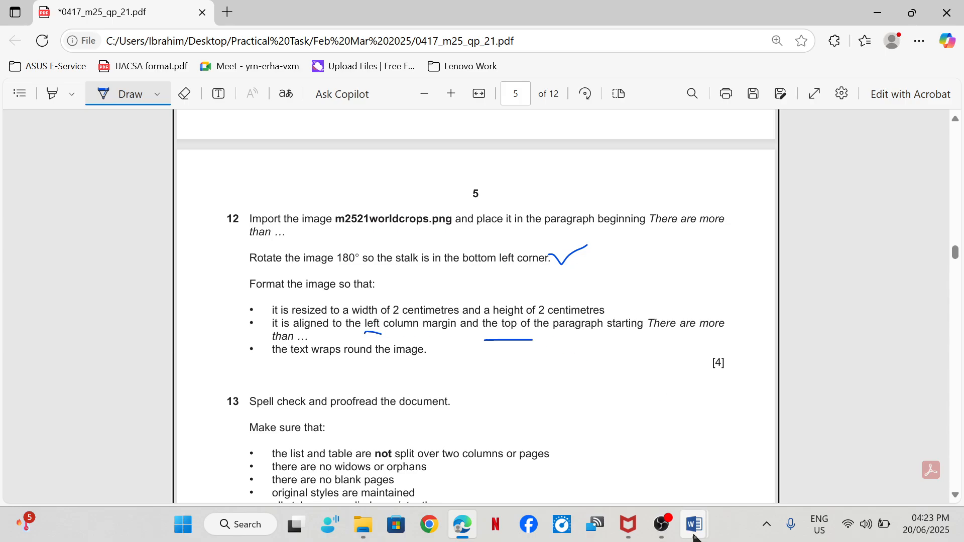
- In Word, set the corn image's text wrapping to Through so the paragraph flows around it
mouse_move(693, 524)
left_click(747, 466)
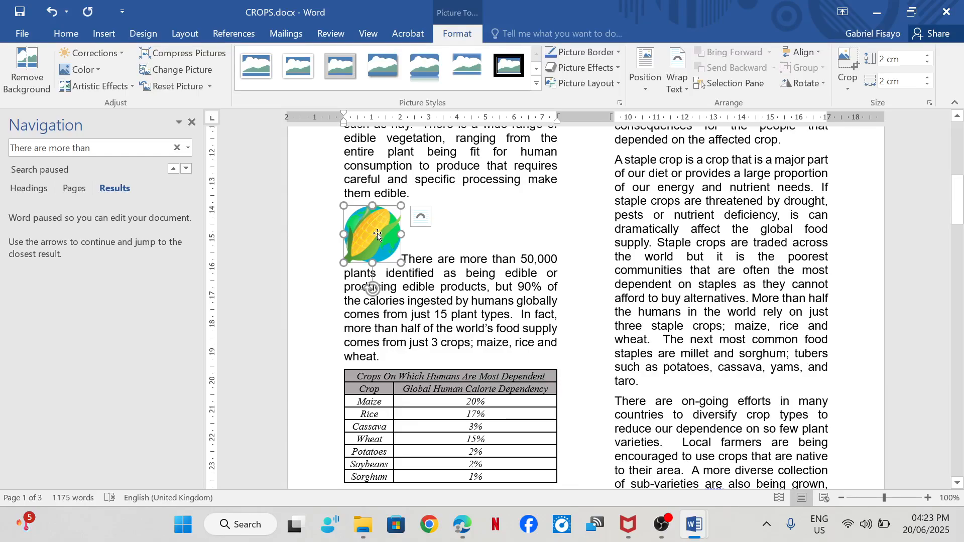
left_click(419, 221)
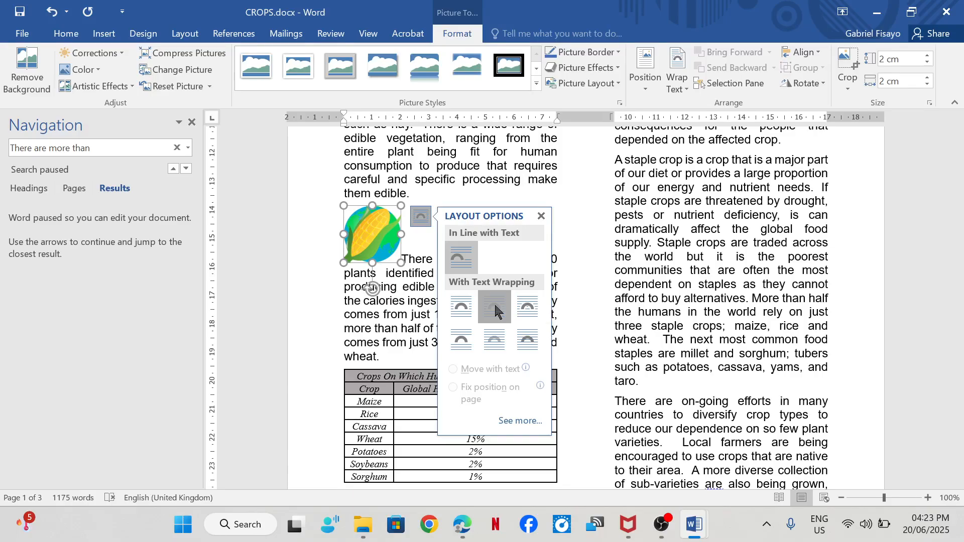
left_click(525, 308)
left_click(400, 304)
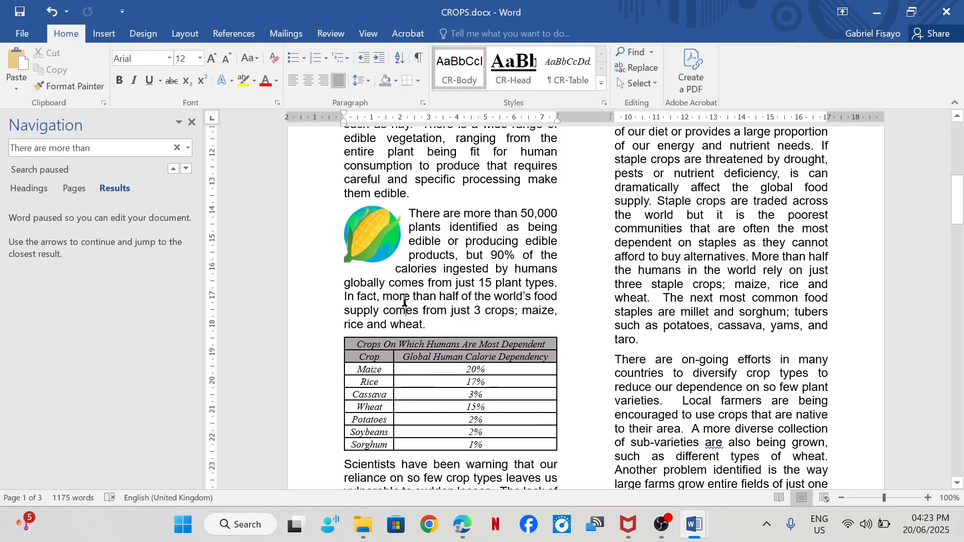
- Nudge the corn image slightly down to line it up with the top of the "There are more than" paragraph
left_click(378, 243)
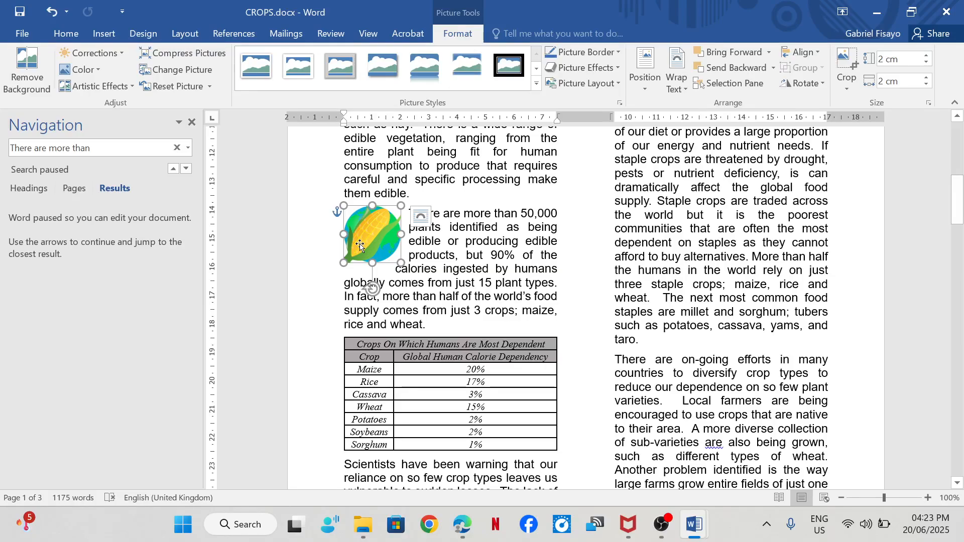
left_click_drag(360, 243, 360, 246)
key("Down")
key("Down")
key("Down")
key("Down")
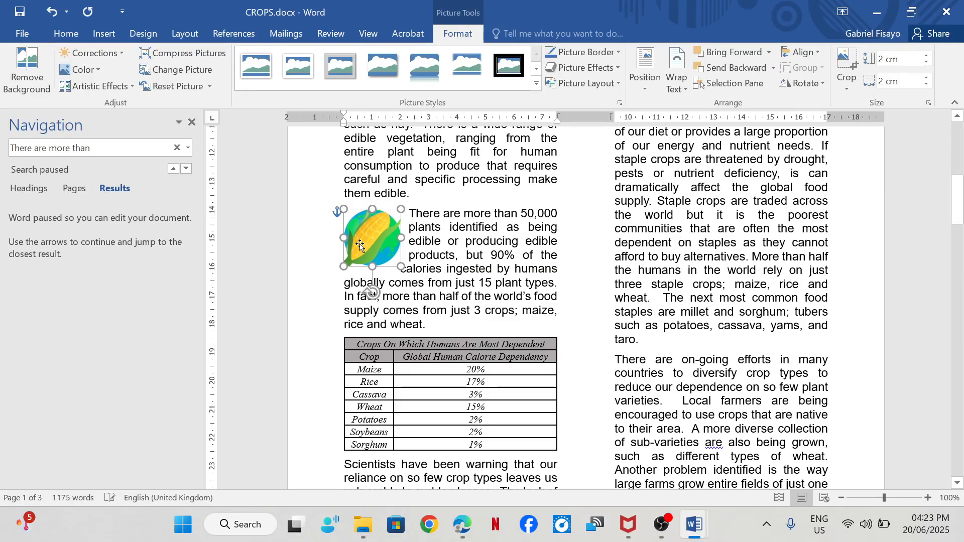
- Nudge the corn image slightly further down in Word, and mark step 12's image formatting with a tick in the Edge exam paper
key("Down")
key("Down")
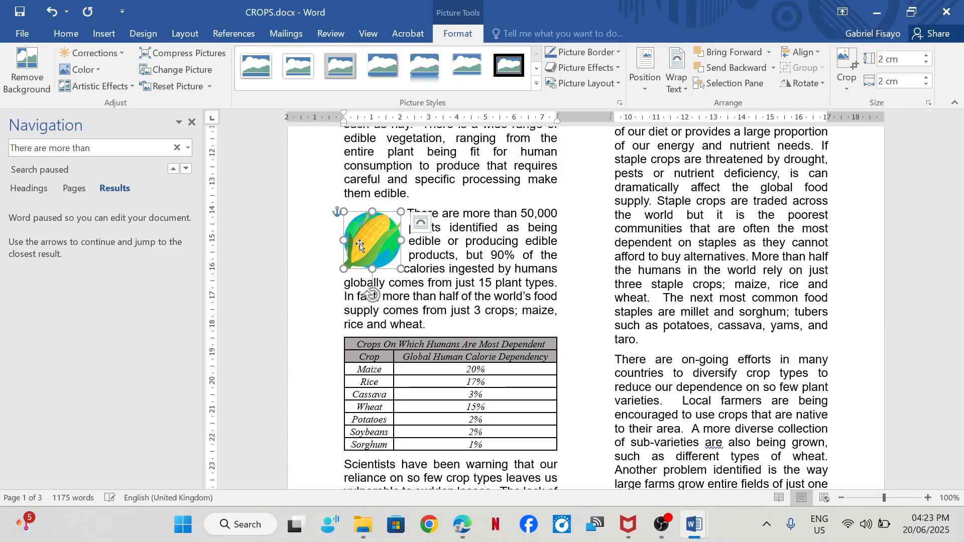
mouse_move(462, 524)
left_click(402, 329)
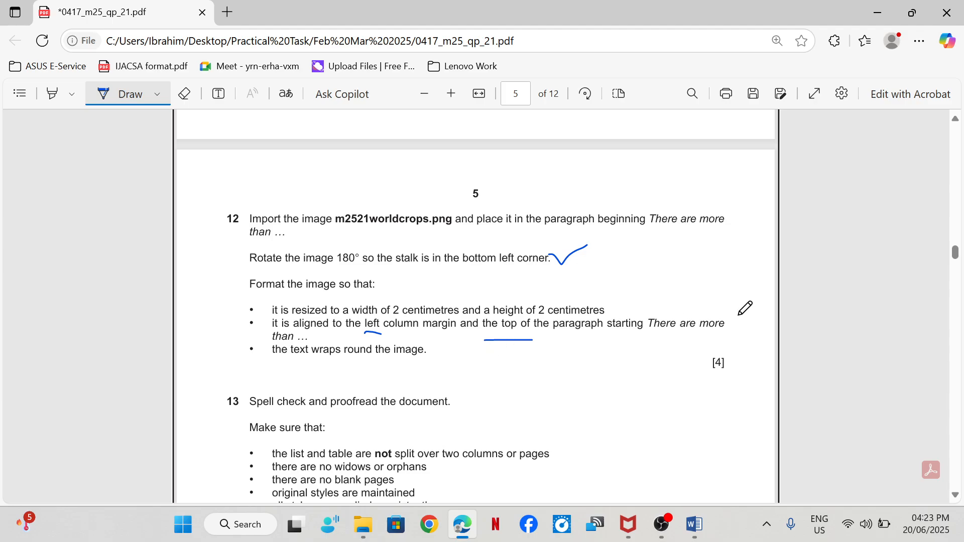
mouse_move(522, 343)
left_mouse_down()
mouse_move(558, 343)
mouse_move(604, 320)
left_mouse_up()
- Read step 13's proofreading requirements in the exam paper and compare them with the table and columns on page 1 of CROPS.docx
scroll(607, 316, "down", 3)
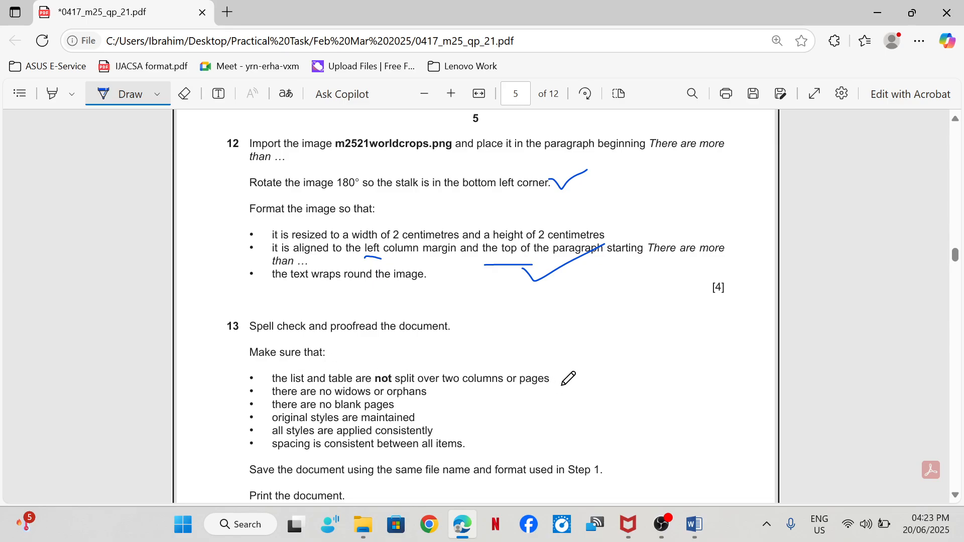
mouse_move(694, 524)
left_click(749, 456)
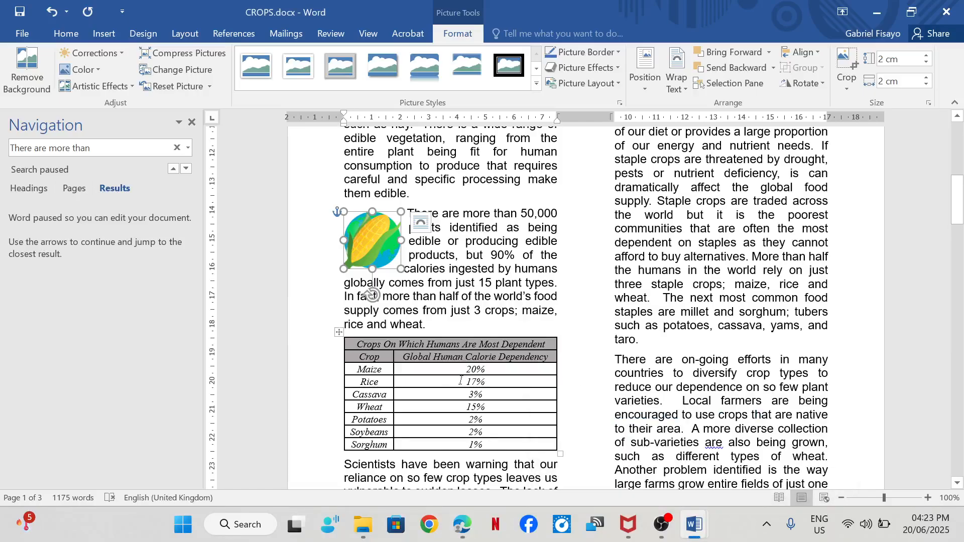
scroll(392, 291, "down", 5)
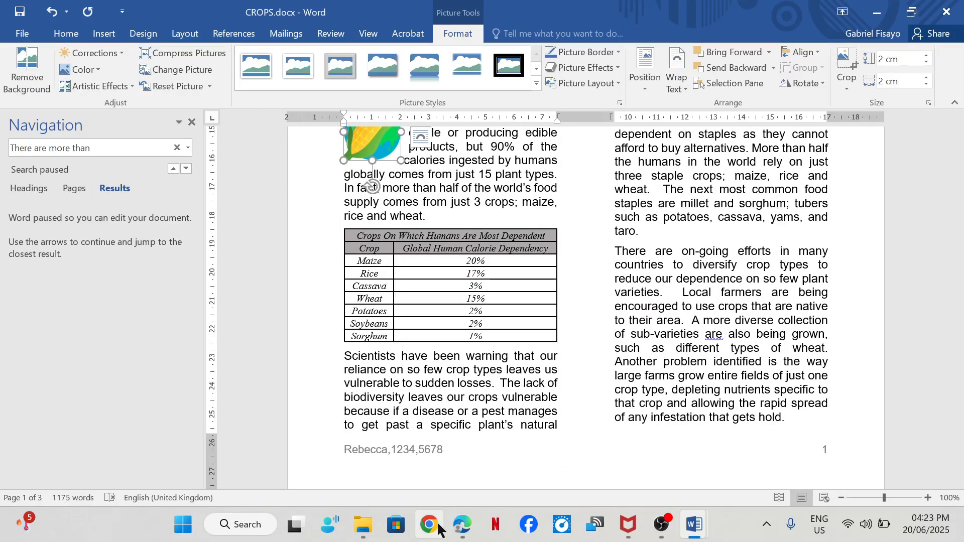
mouse_move(461, 524)
left_click(436, 457)
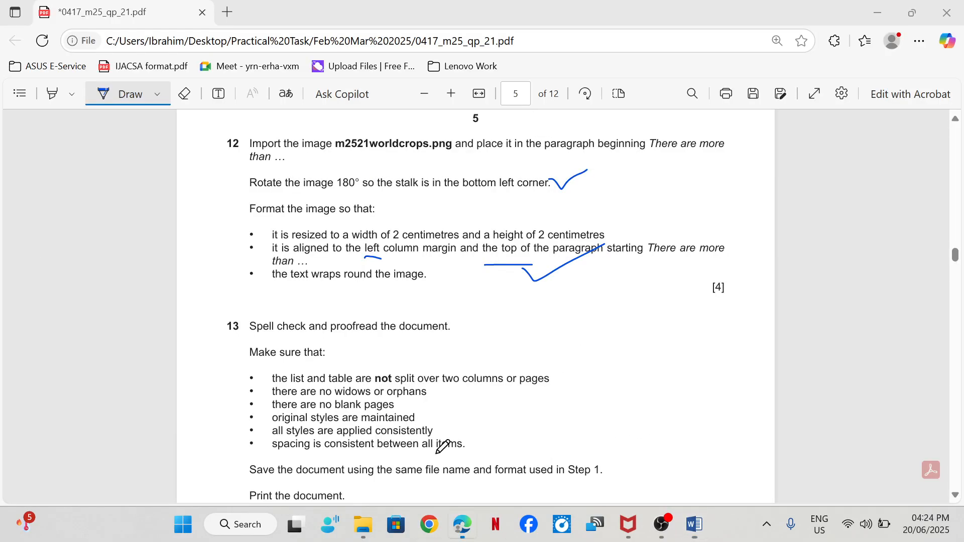
scroll(423, 365, "down", 5)
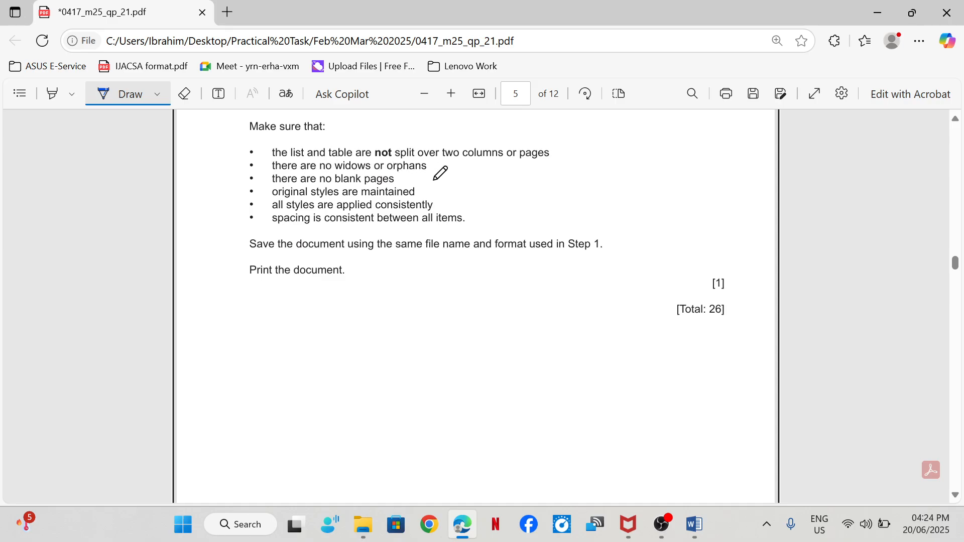
- In CROPS.docx, turn on Widow/Orphan control for all of the document's text
mouse_move(694, 524)
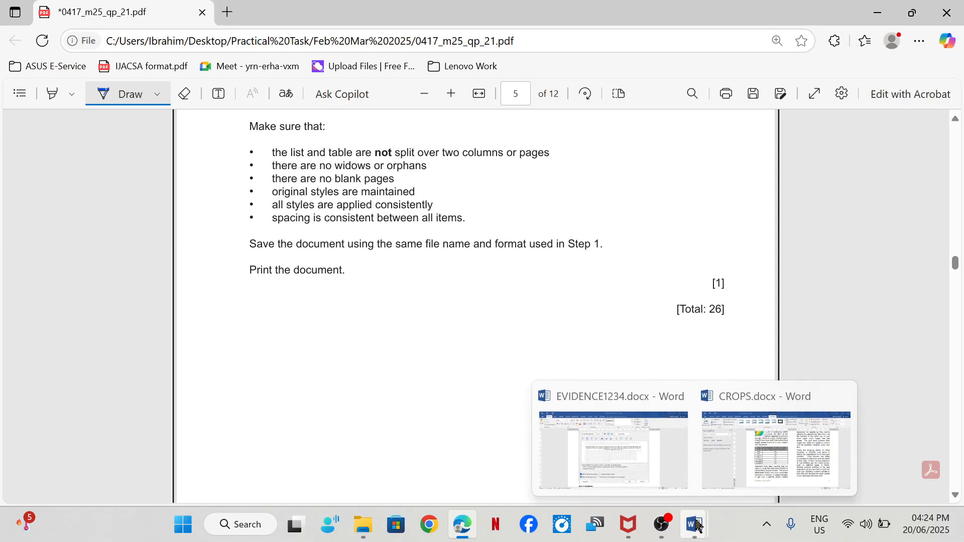
left_click(768, 451)
left_click(673, 210)
scroll(692, 311, "up", 4)
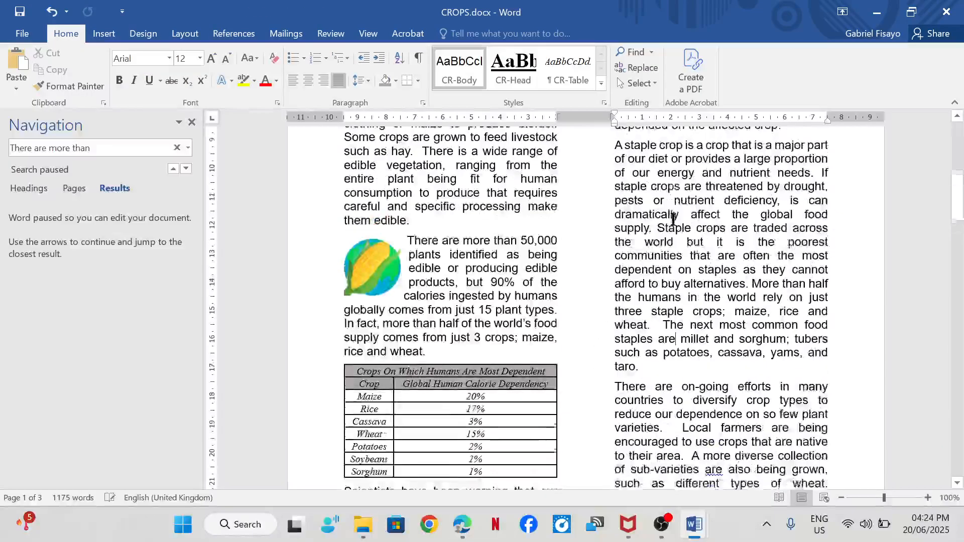
key("ctrl+a")
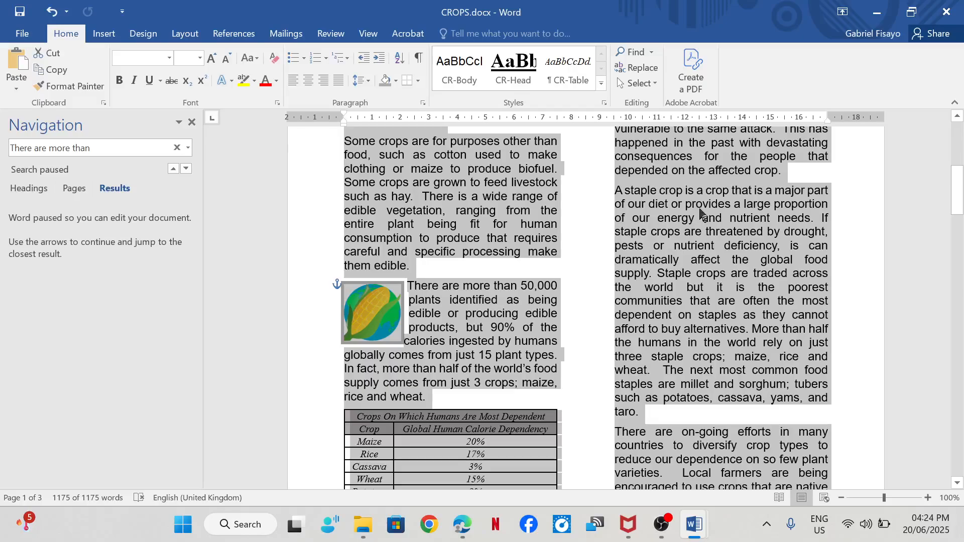
right_click(700, 209)
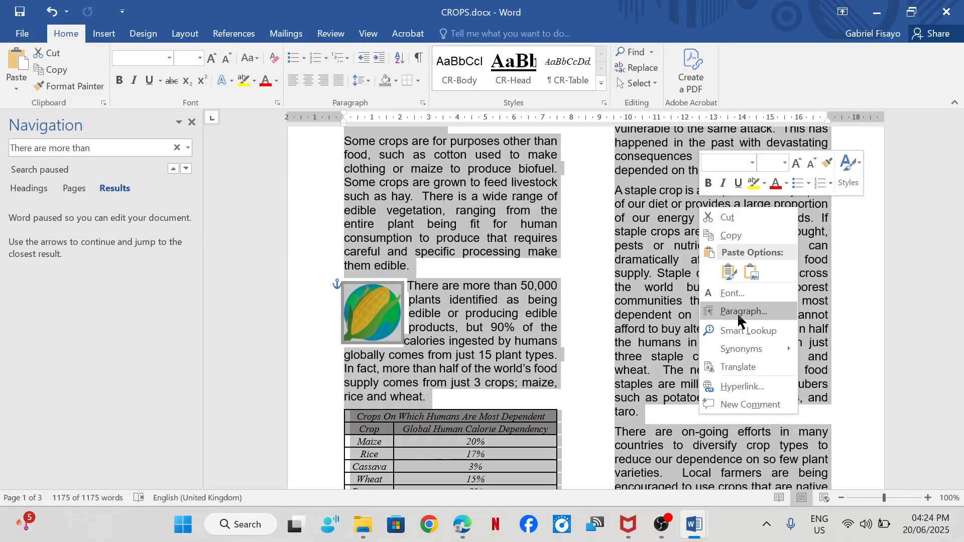
left_click(703, 310)
left_click(143, 92)
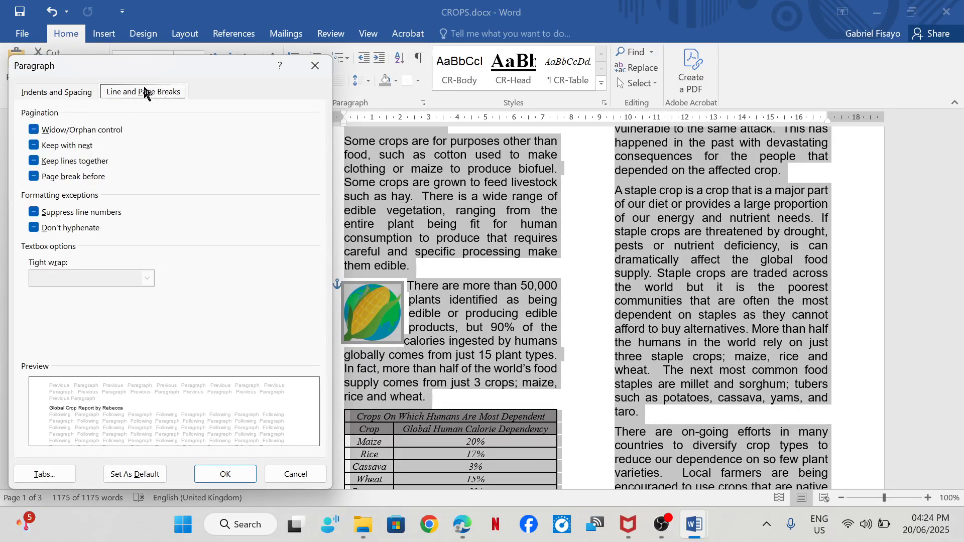
left_click(33, 130)
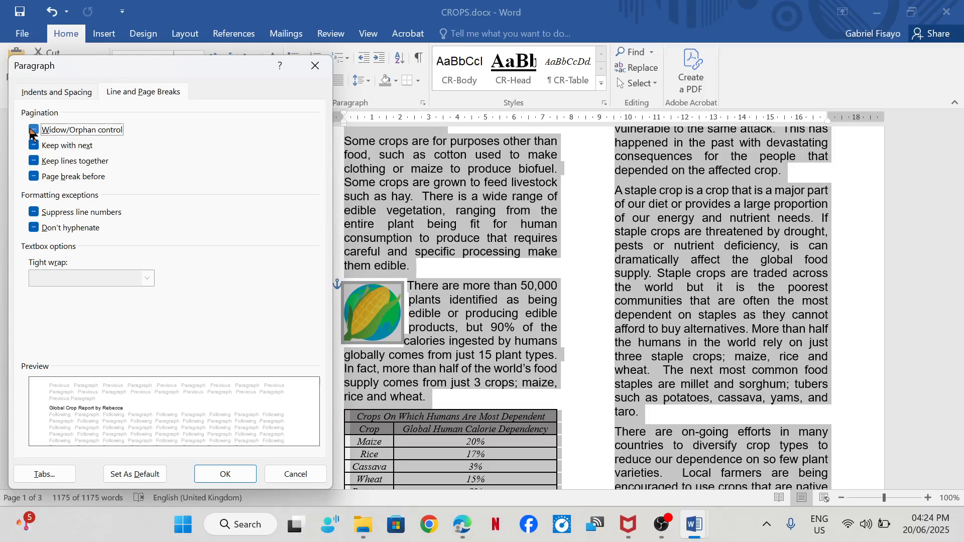
left_click(214, 473)
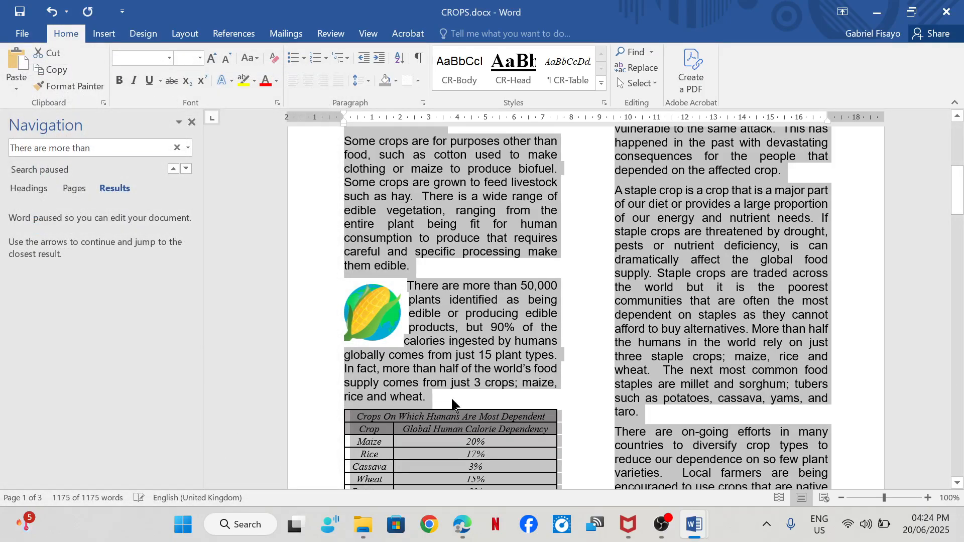
left_click(571, 389)
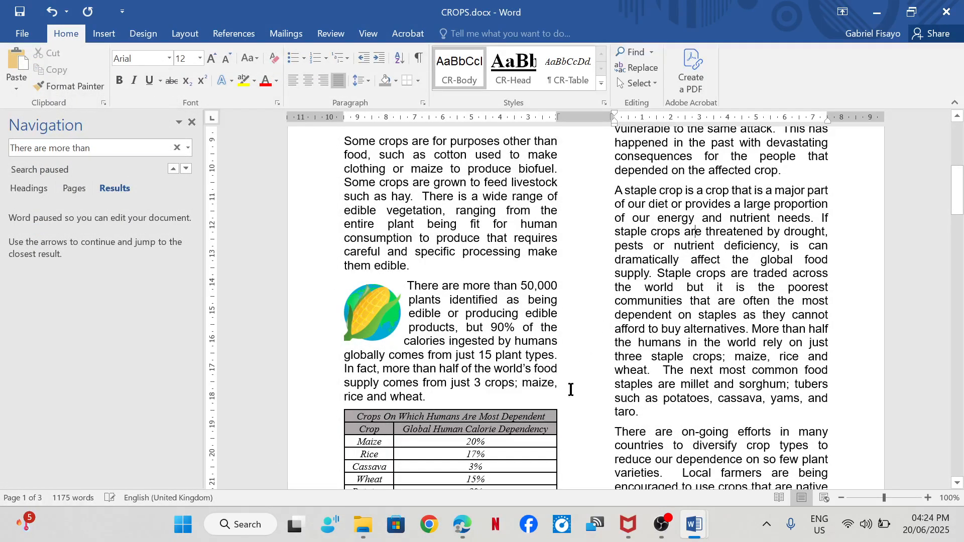
- Look through all pages of CROPS.docx to check for split lists or tables and for widows or orphans
scroll(558, 401, "down", 5)
scroll(557, 401, "down", 10)
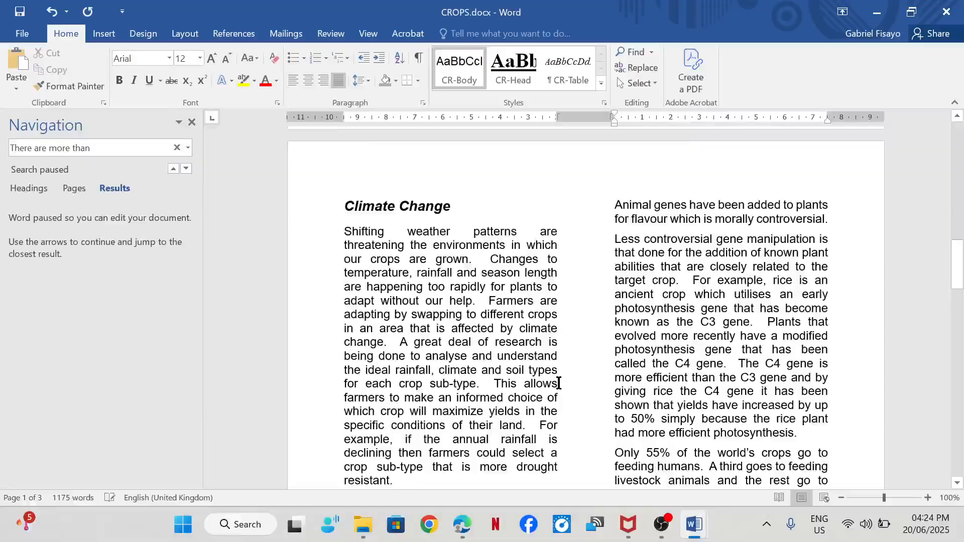
scroll(560, 377, "down", 6)
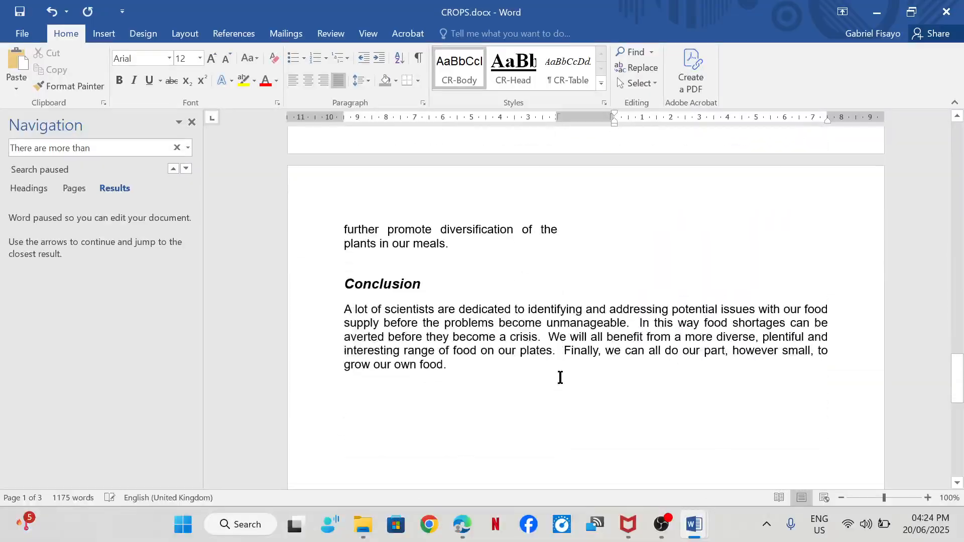
scroll(560, 378, "up", 3)
scroll(560, 378, "down", 3)
scroll(560, 377, "up", 10)
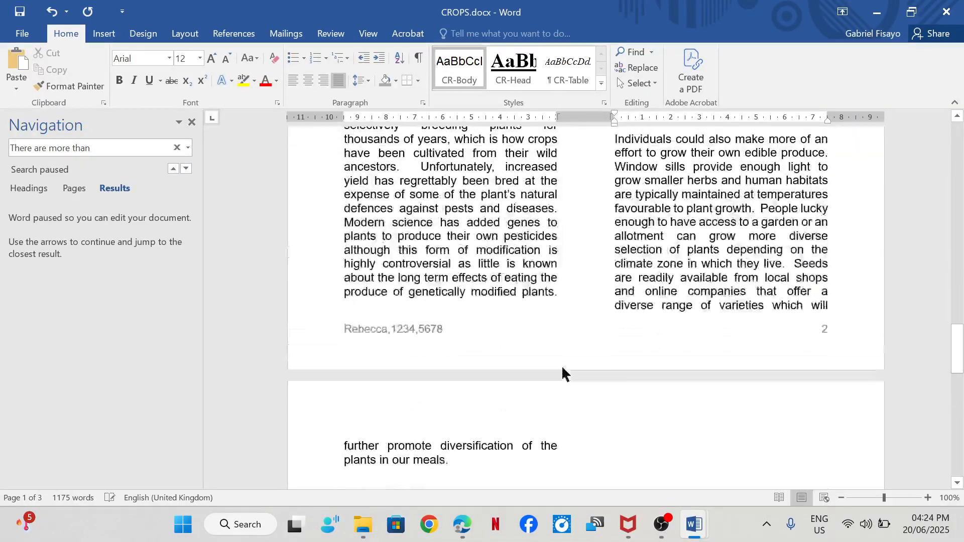
scroll(565, 365, "up", 12)
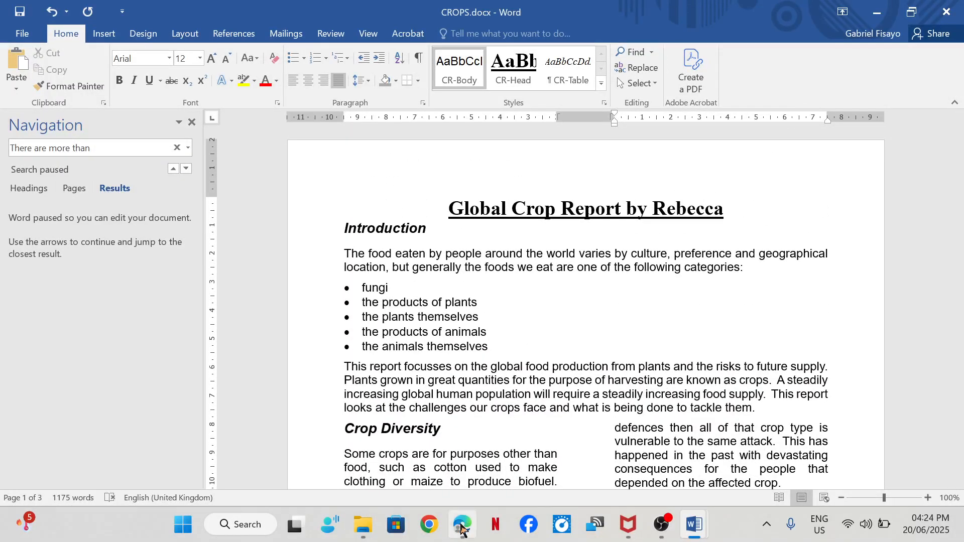
- Reread step 13's checklist in Edge and review CROPS.docx to its last page for blank pages, consistent styles and spacing
mouse_move(461, 524)
left_click(438, 468)
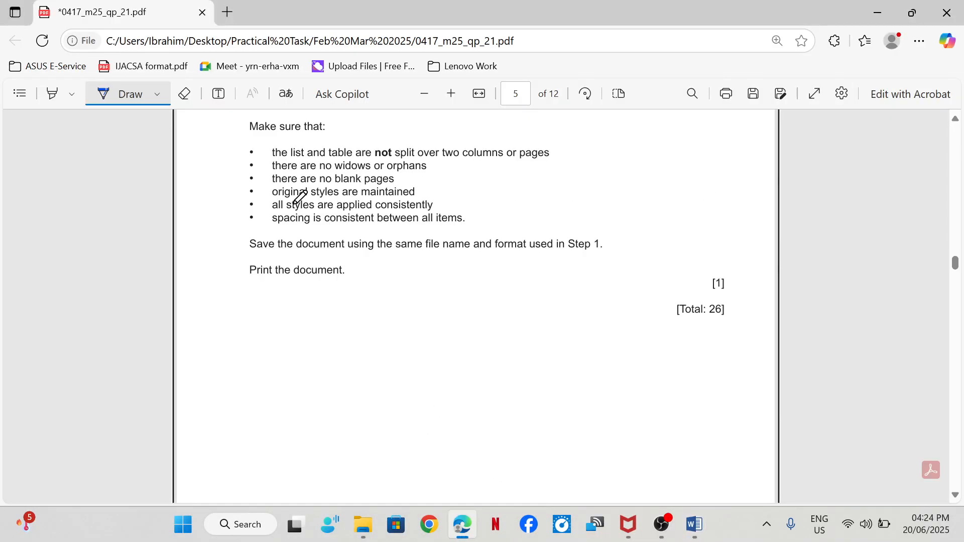
mouse_move(693, 525)
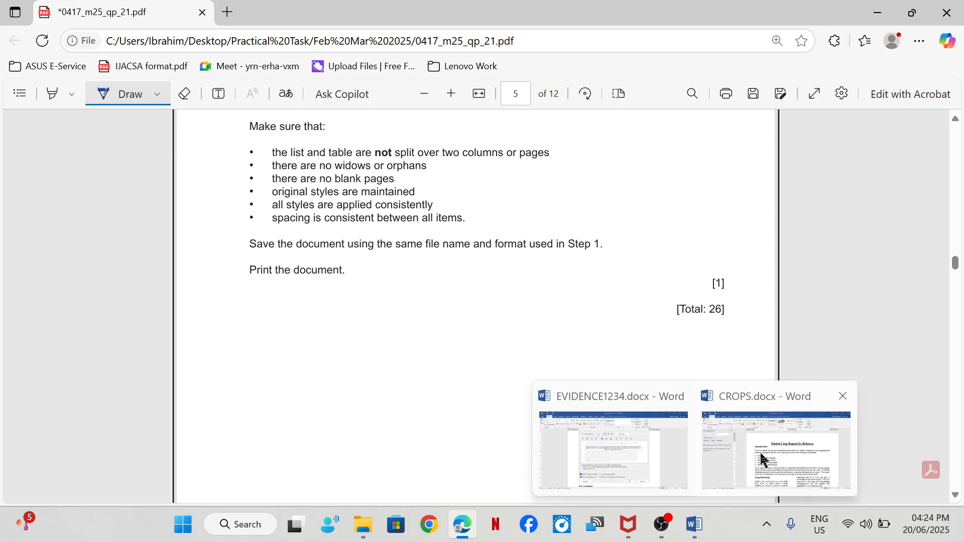
left_click(762, 459)
scroll(715, 434, "down", 15)
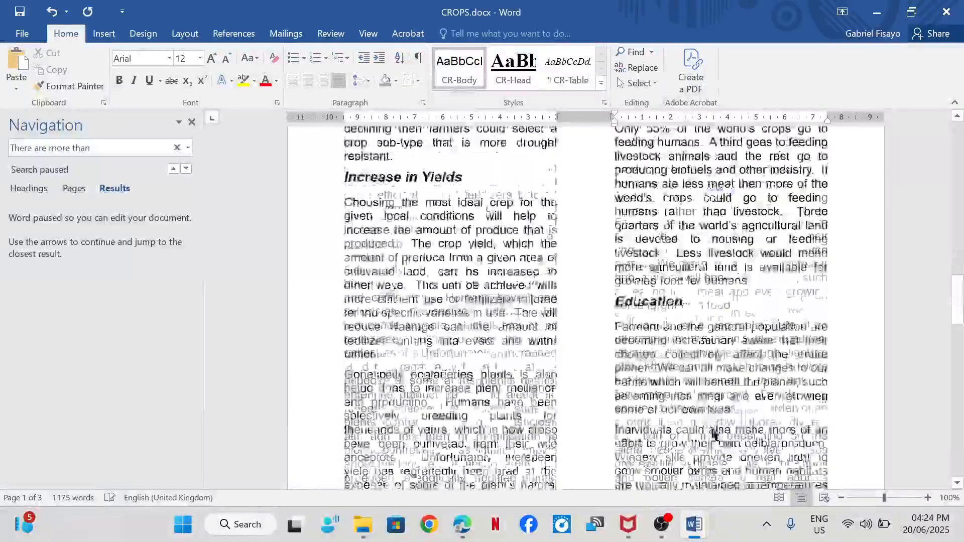
scroll(715, 434, "down", 20)
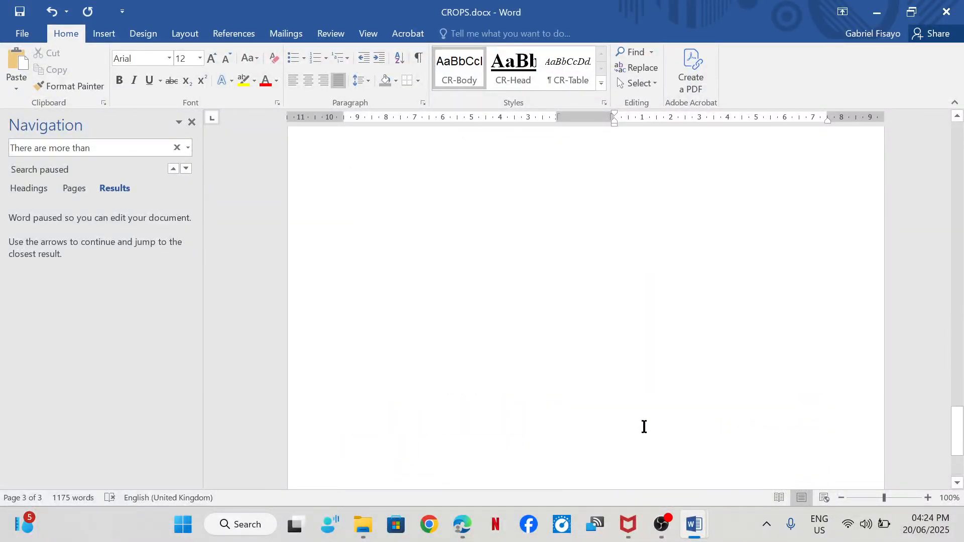
- In the exam paper in Edge, underline "Spell check and" in step 13
mouse_move(462, 524)
left_click(454, 475)
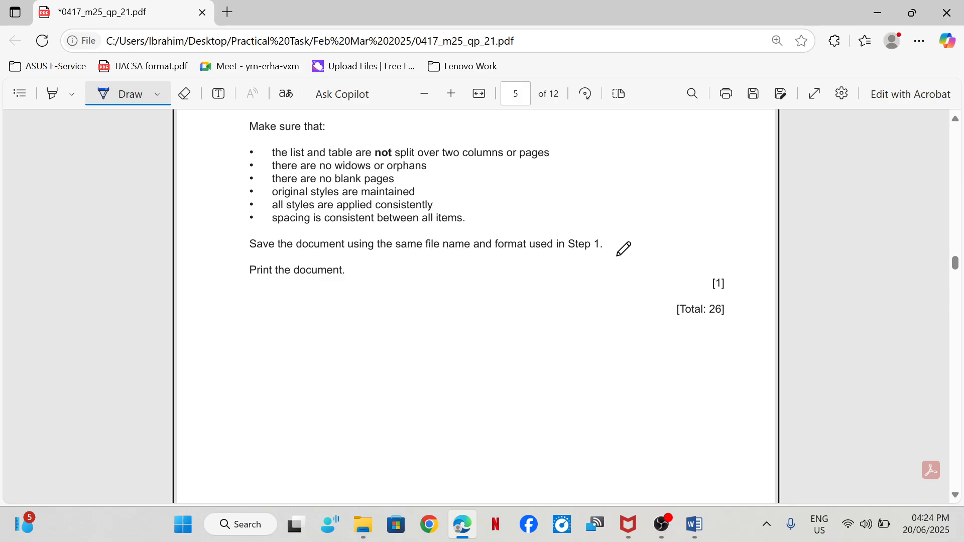
scroll(623, 249, "up", 5)
scroll(552, 306, "down", 3)
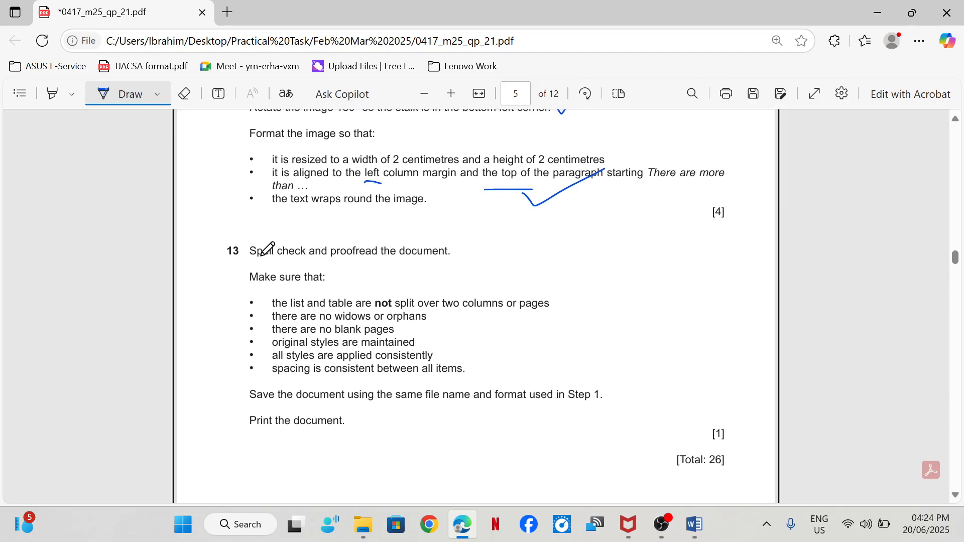
left_click_drag(249, 262, 325, 260)
- Switch to CROPS.docx in Word and start a spelling and grammar check on the whole document
mouse_move(697, 525)
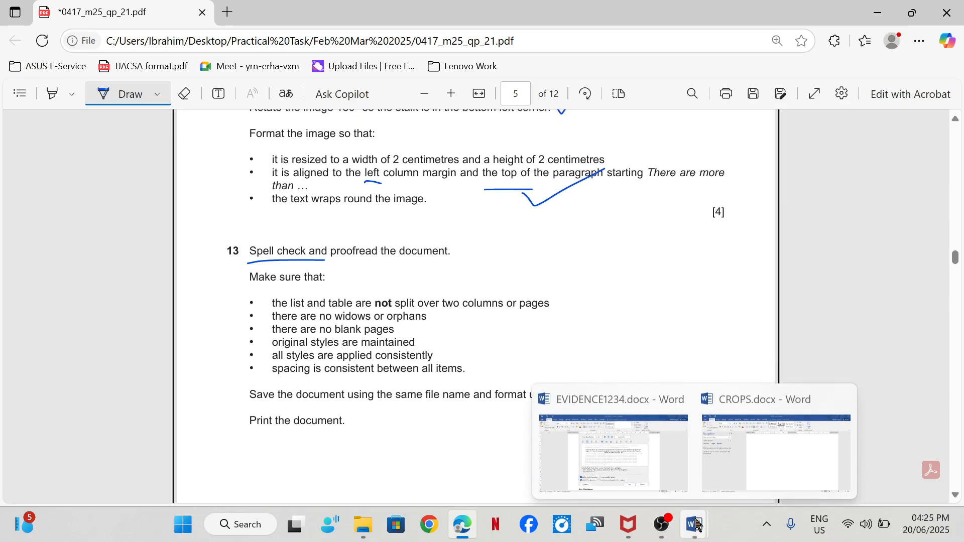
left_click(758, 445)
scroll(381, 276, "up", 10)
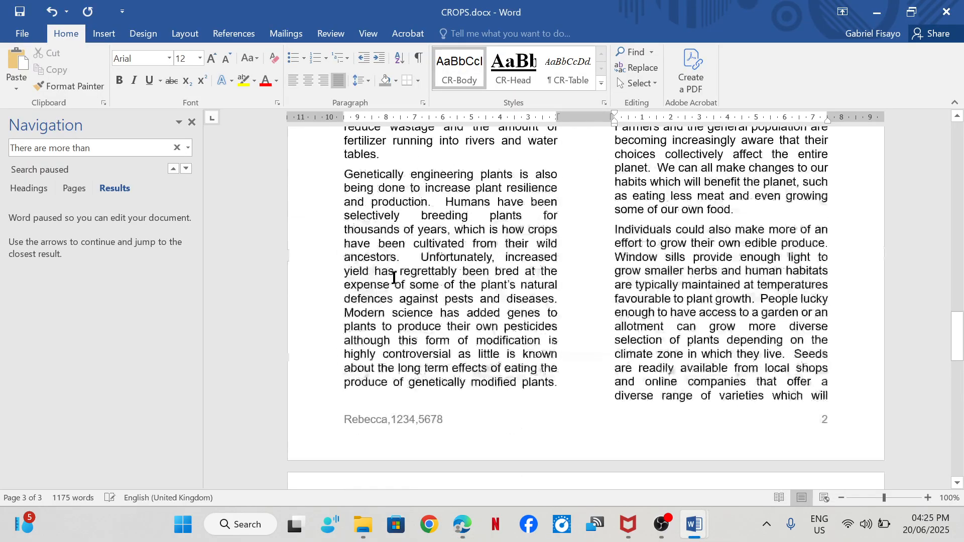
scroll(394, 278, "up", 20)
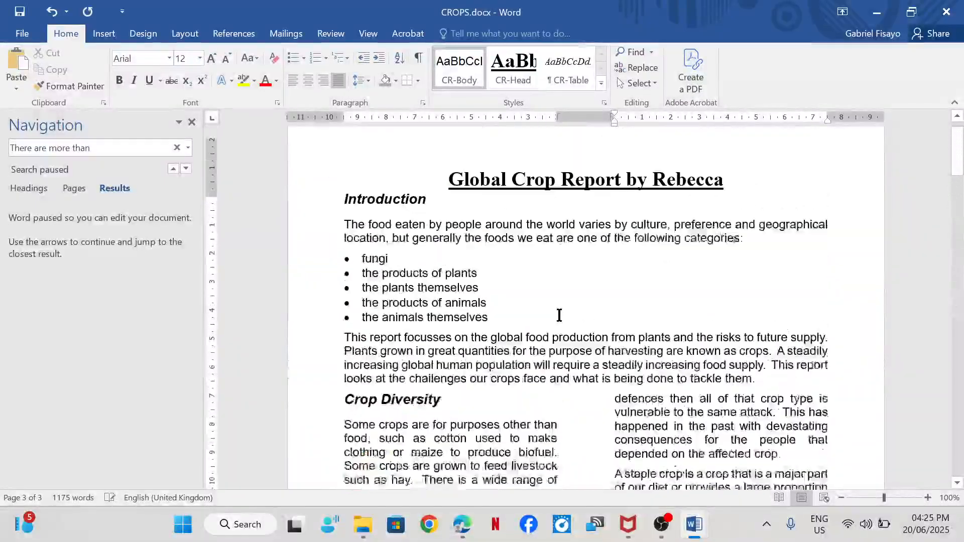
scroll(559, 315, "up", 1)
key("ctrl+a")
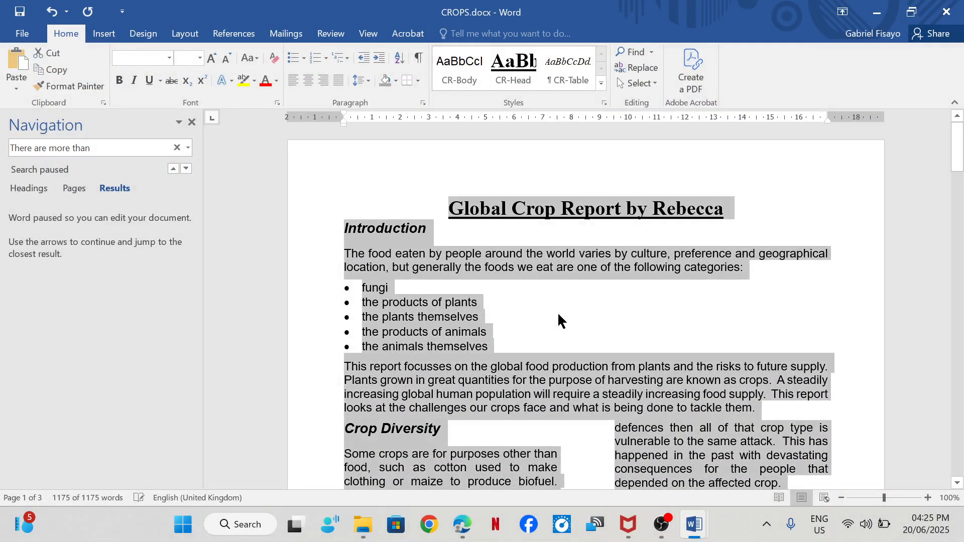
left_click(354, 35)
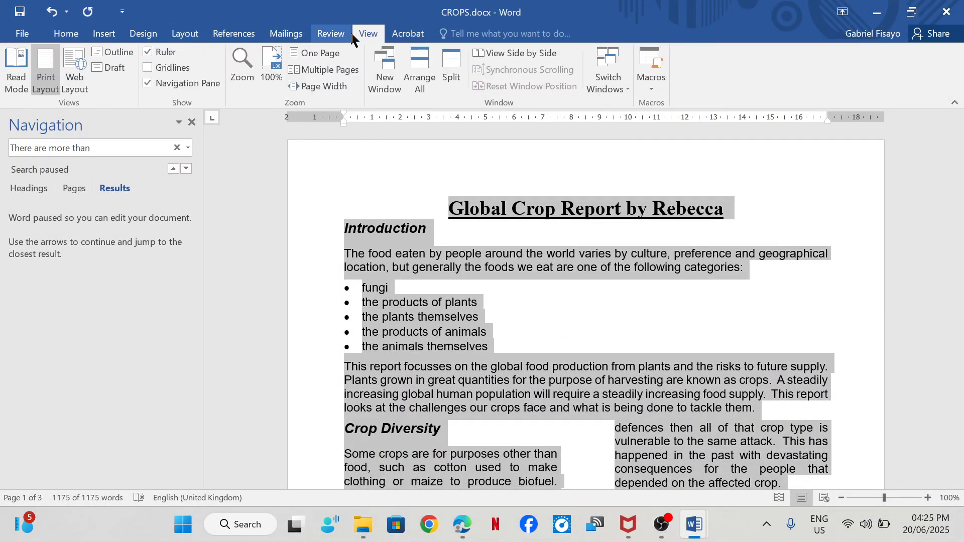
left_click(340, 36)
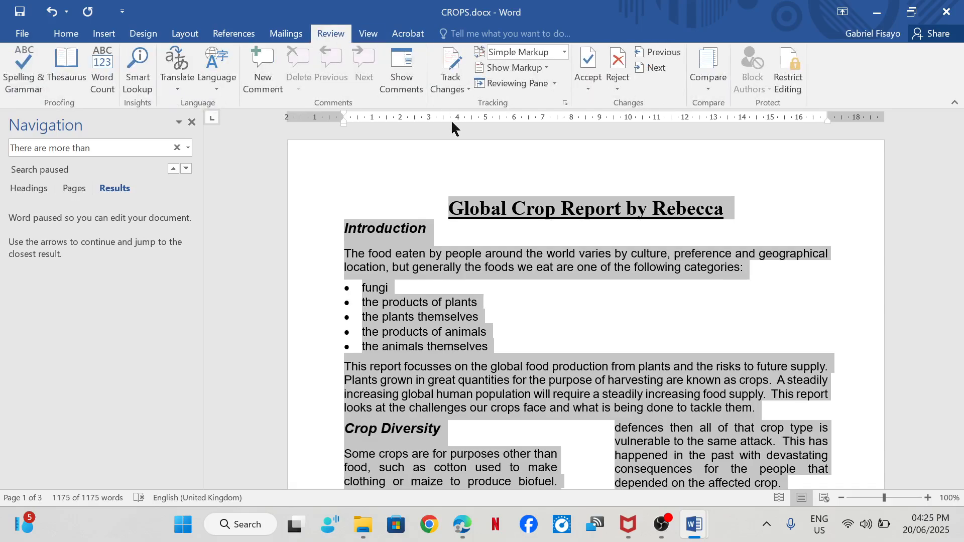
left_click(11, 94)
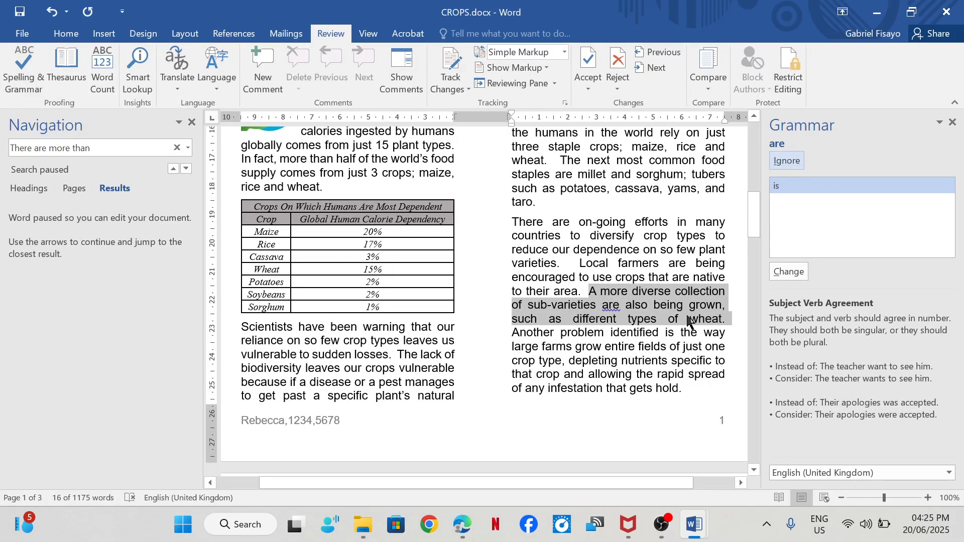
- Ignore the grammar suggestions, including those for "are" and "meat", and end the check without checking the rest of the document
left_click(787, 160)
left_click(786, 160)
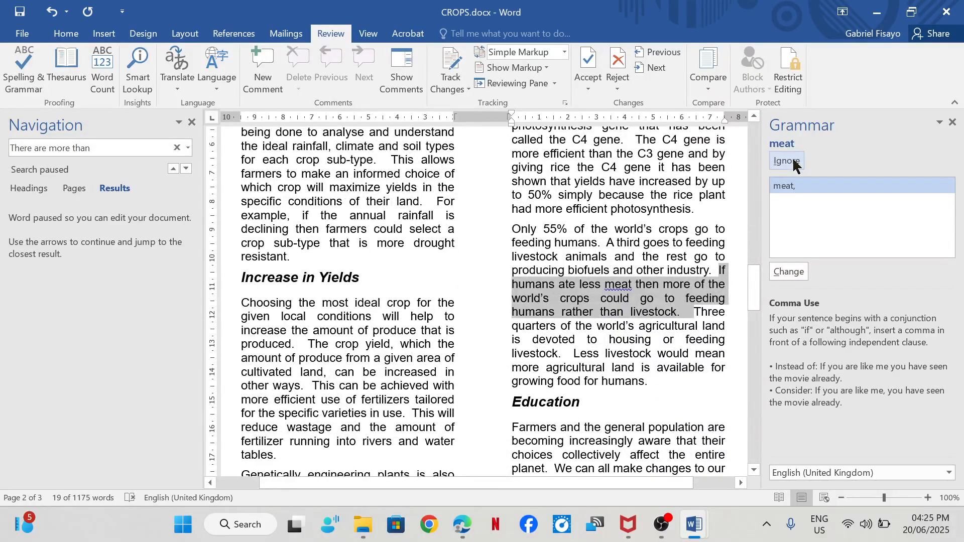
left_click(793, 160)
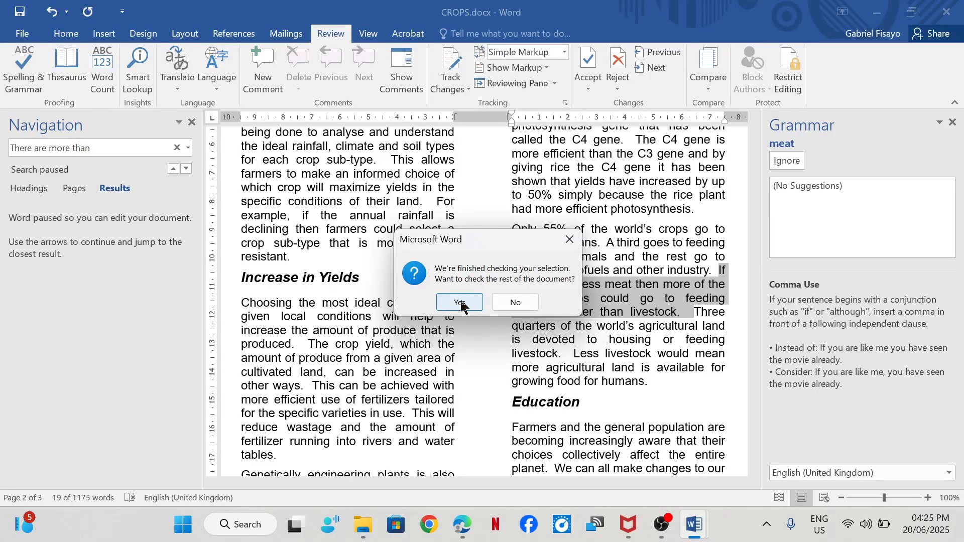
left_click(516, 301)
- Return to the exam paper in Edge and go back to its first page
scroll(477, 392, "up", 3)
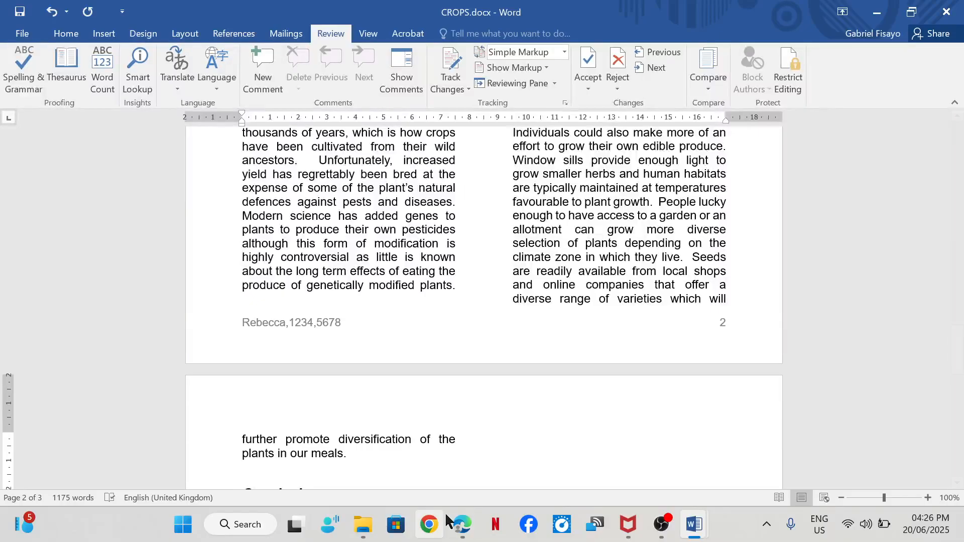
left_click(466, 503)
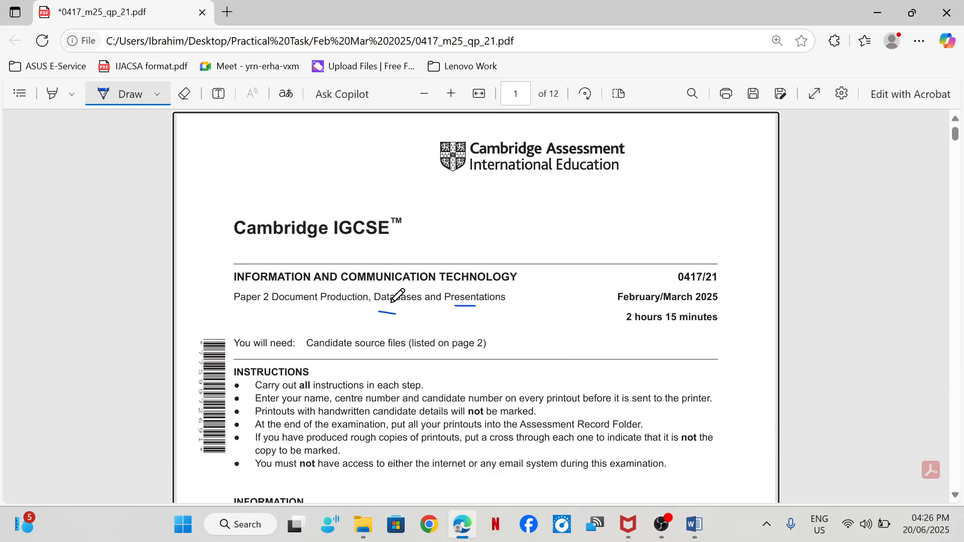